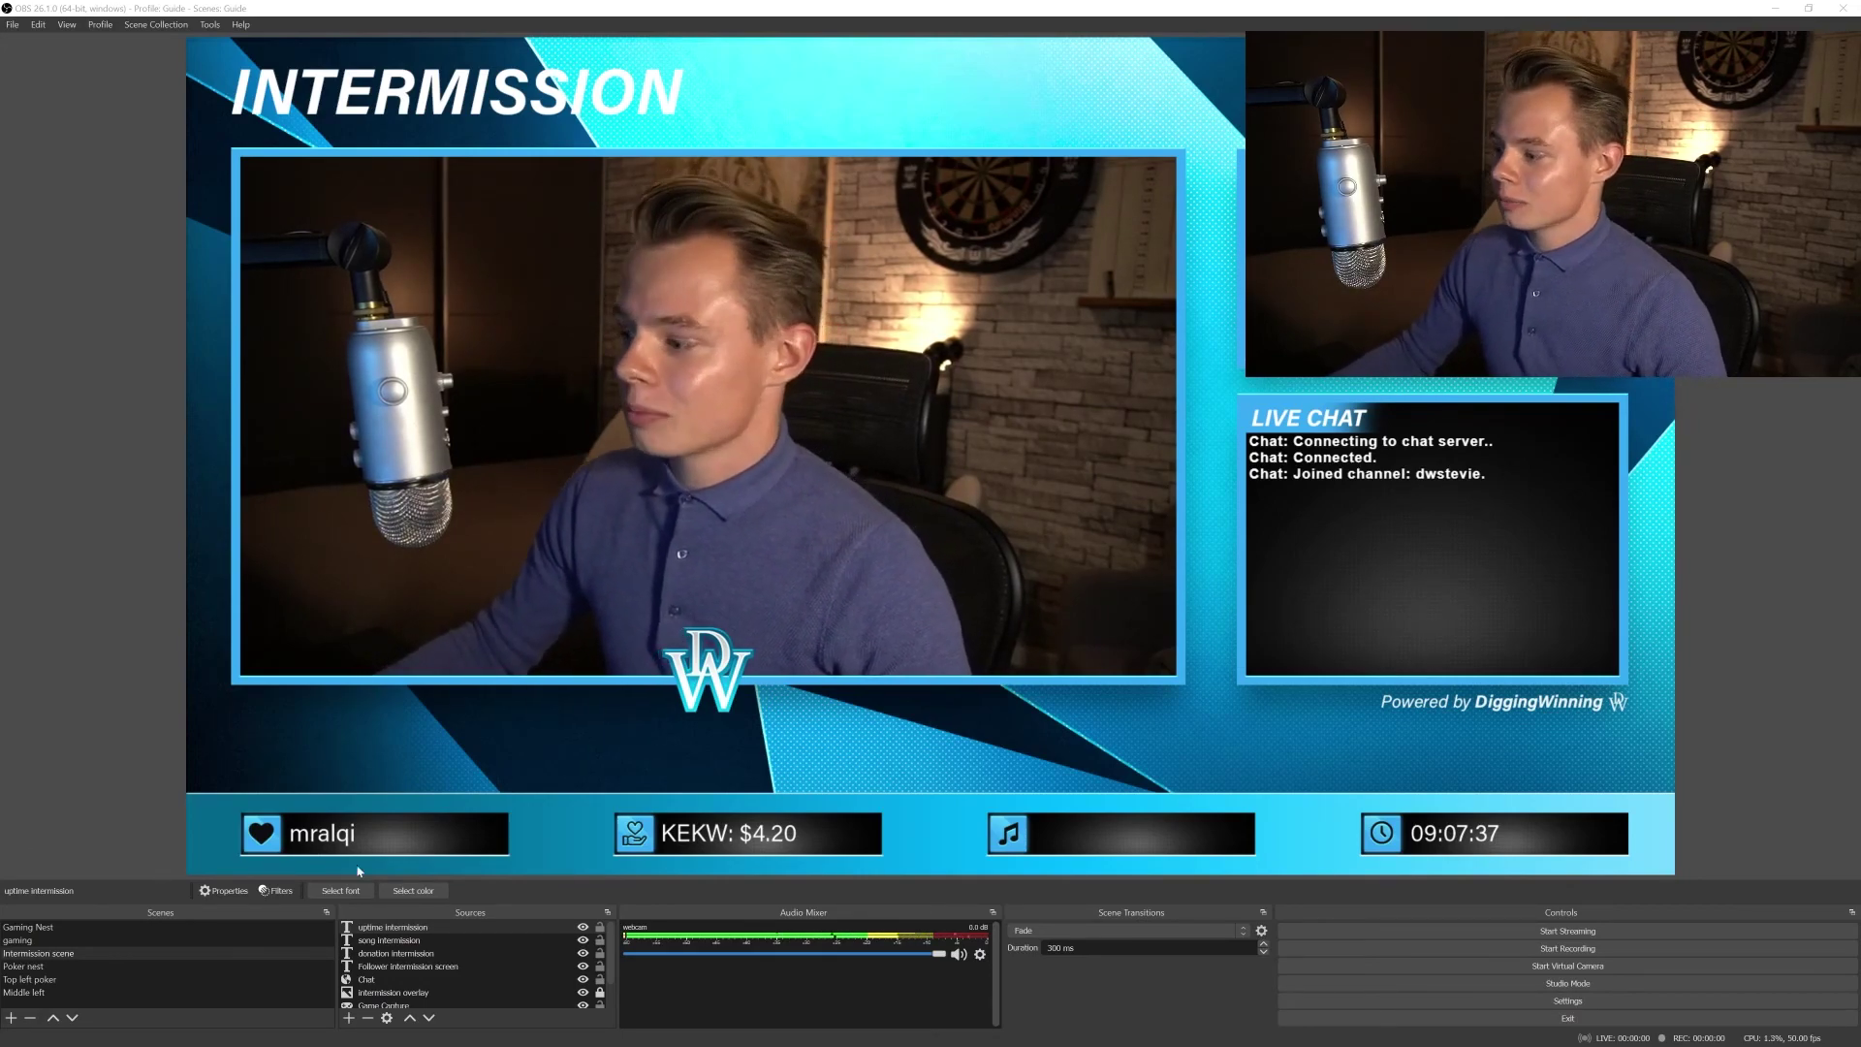
- Open OBS Settings, move the window aside and go to the Stream page
{"action": "left_click", "coordinate": [1542, 999]}
{"action": "left_click_drag", "start_coordinate": [769, 260], "coordinate": [417, 198]}
{"action": "left_click", "coordinate": [302, 264]}
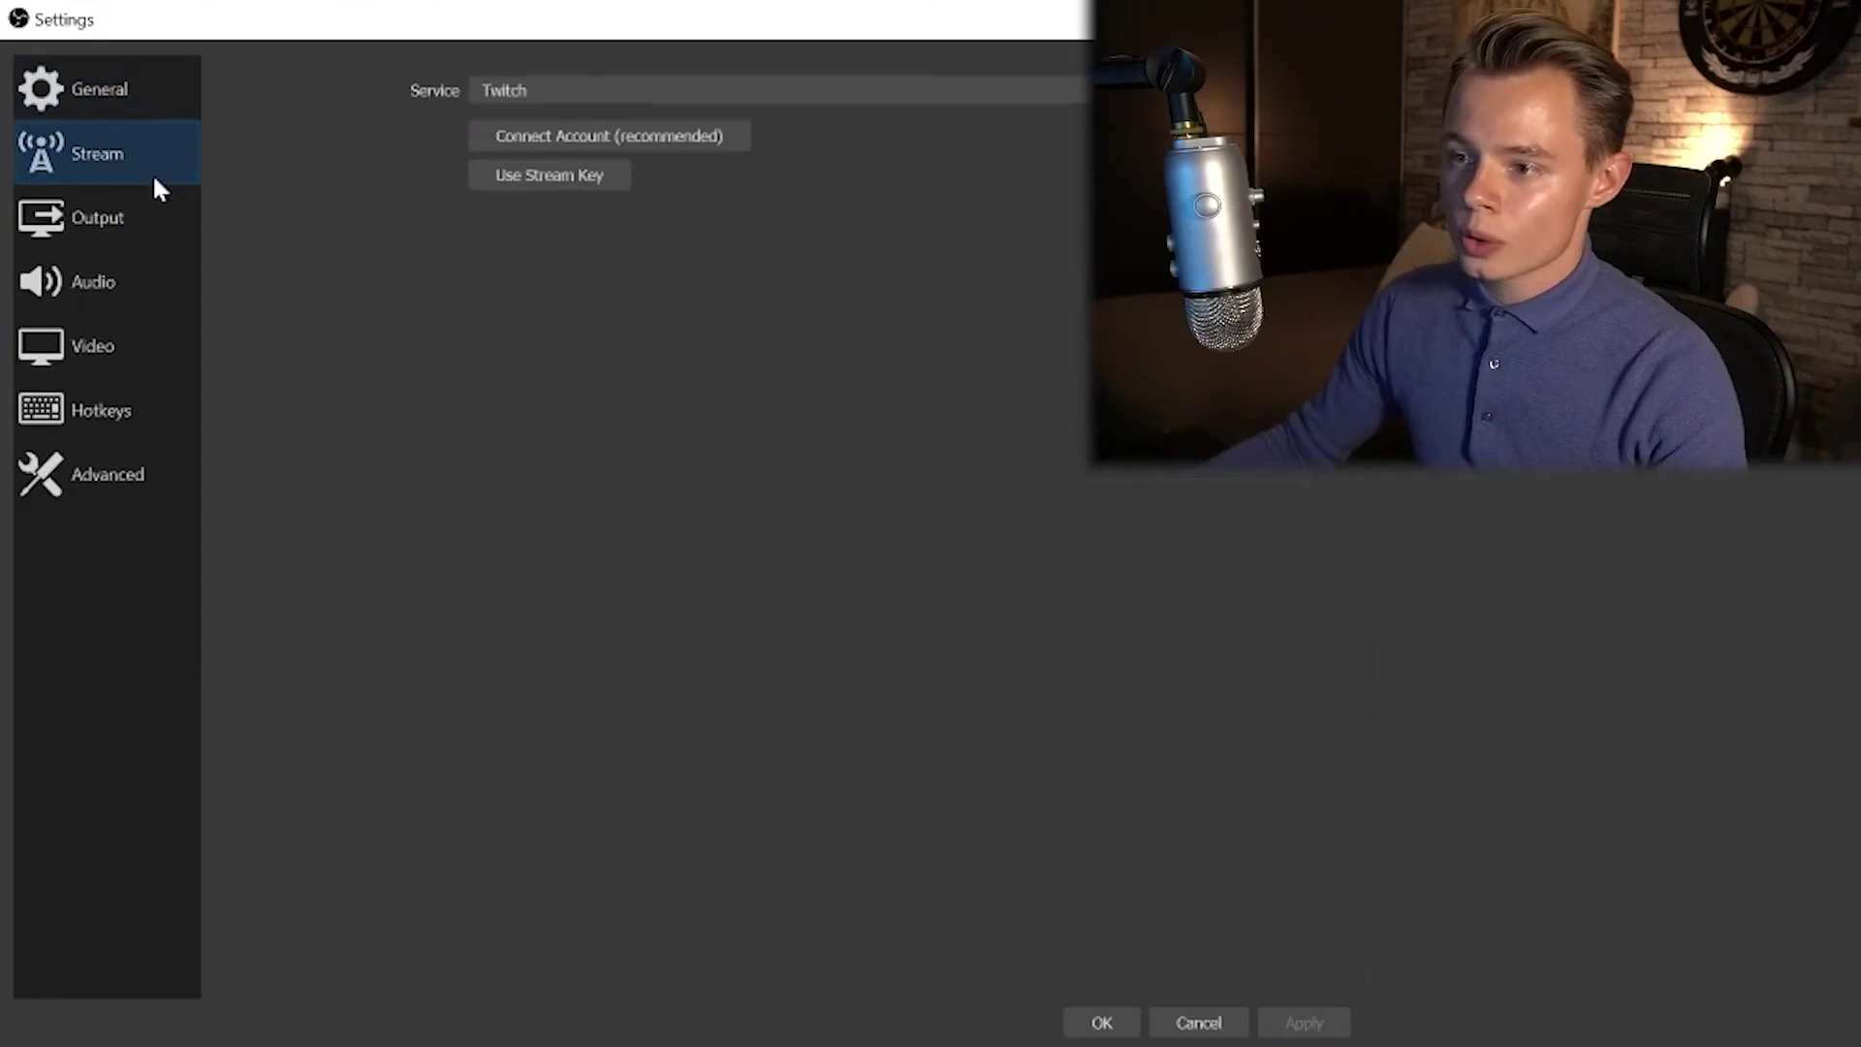
- Keep Twitch as the service, opening then dismissing the Connect Account login
{"action": "left_click", "coordinate": [532, 97]}
{"action": "left_click", "coordinate": [530, 134]}
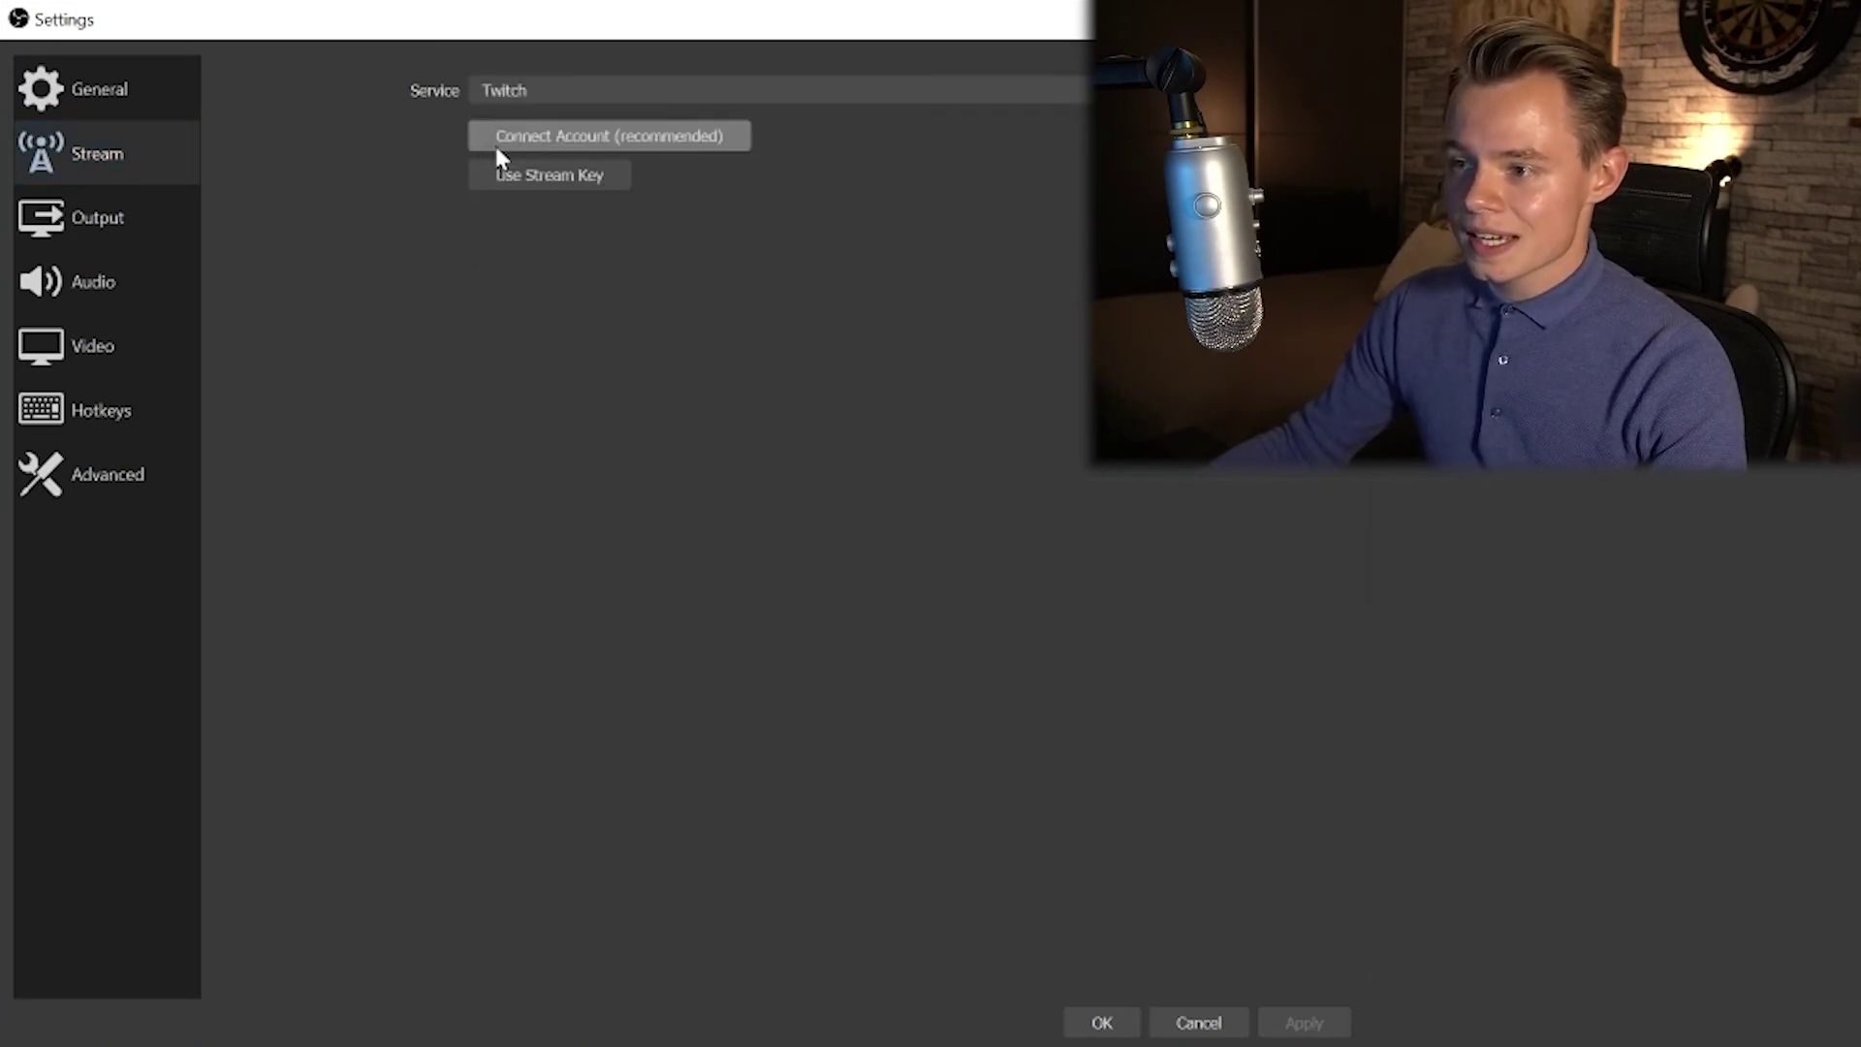
{"action": "left_click", "coordinate": [514, 144]}
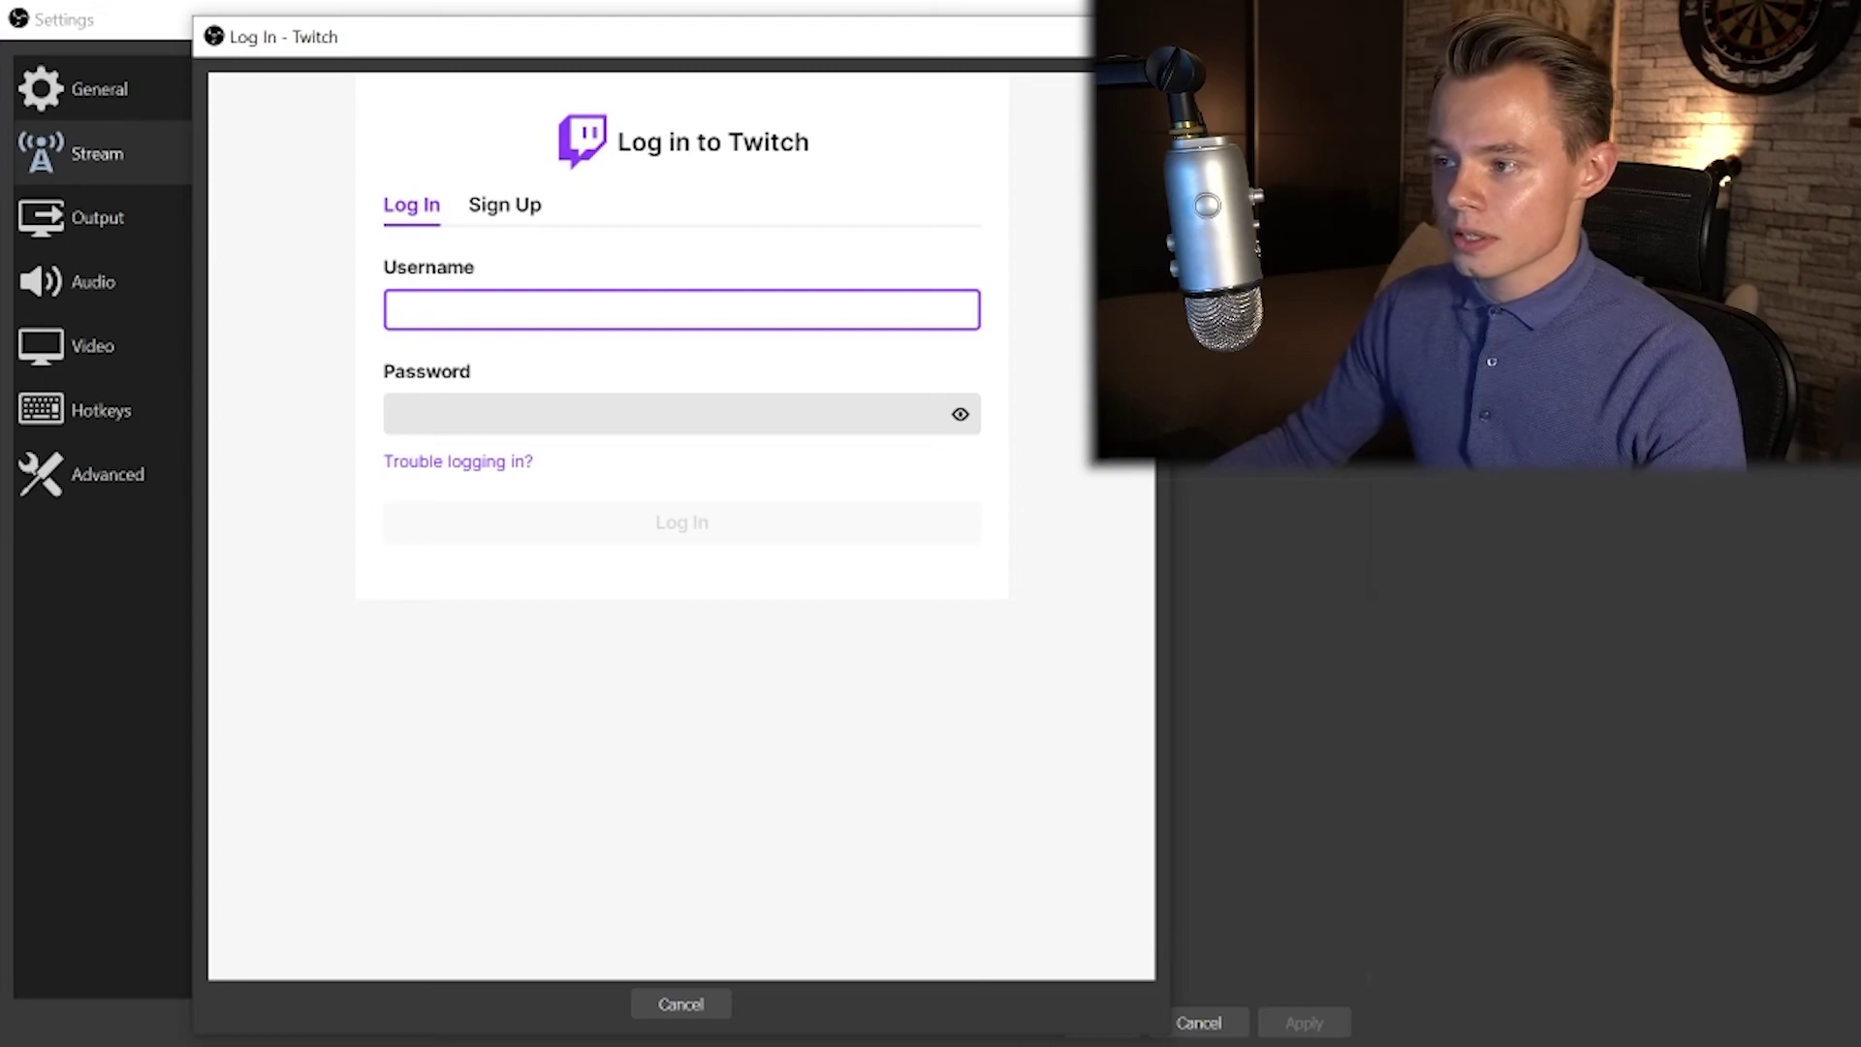
{"action": "key", "text": "Escape"}
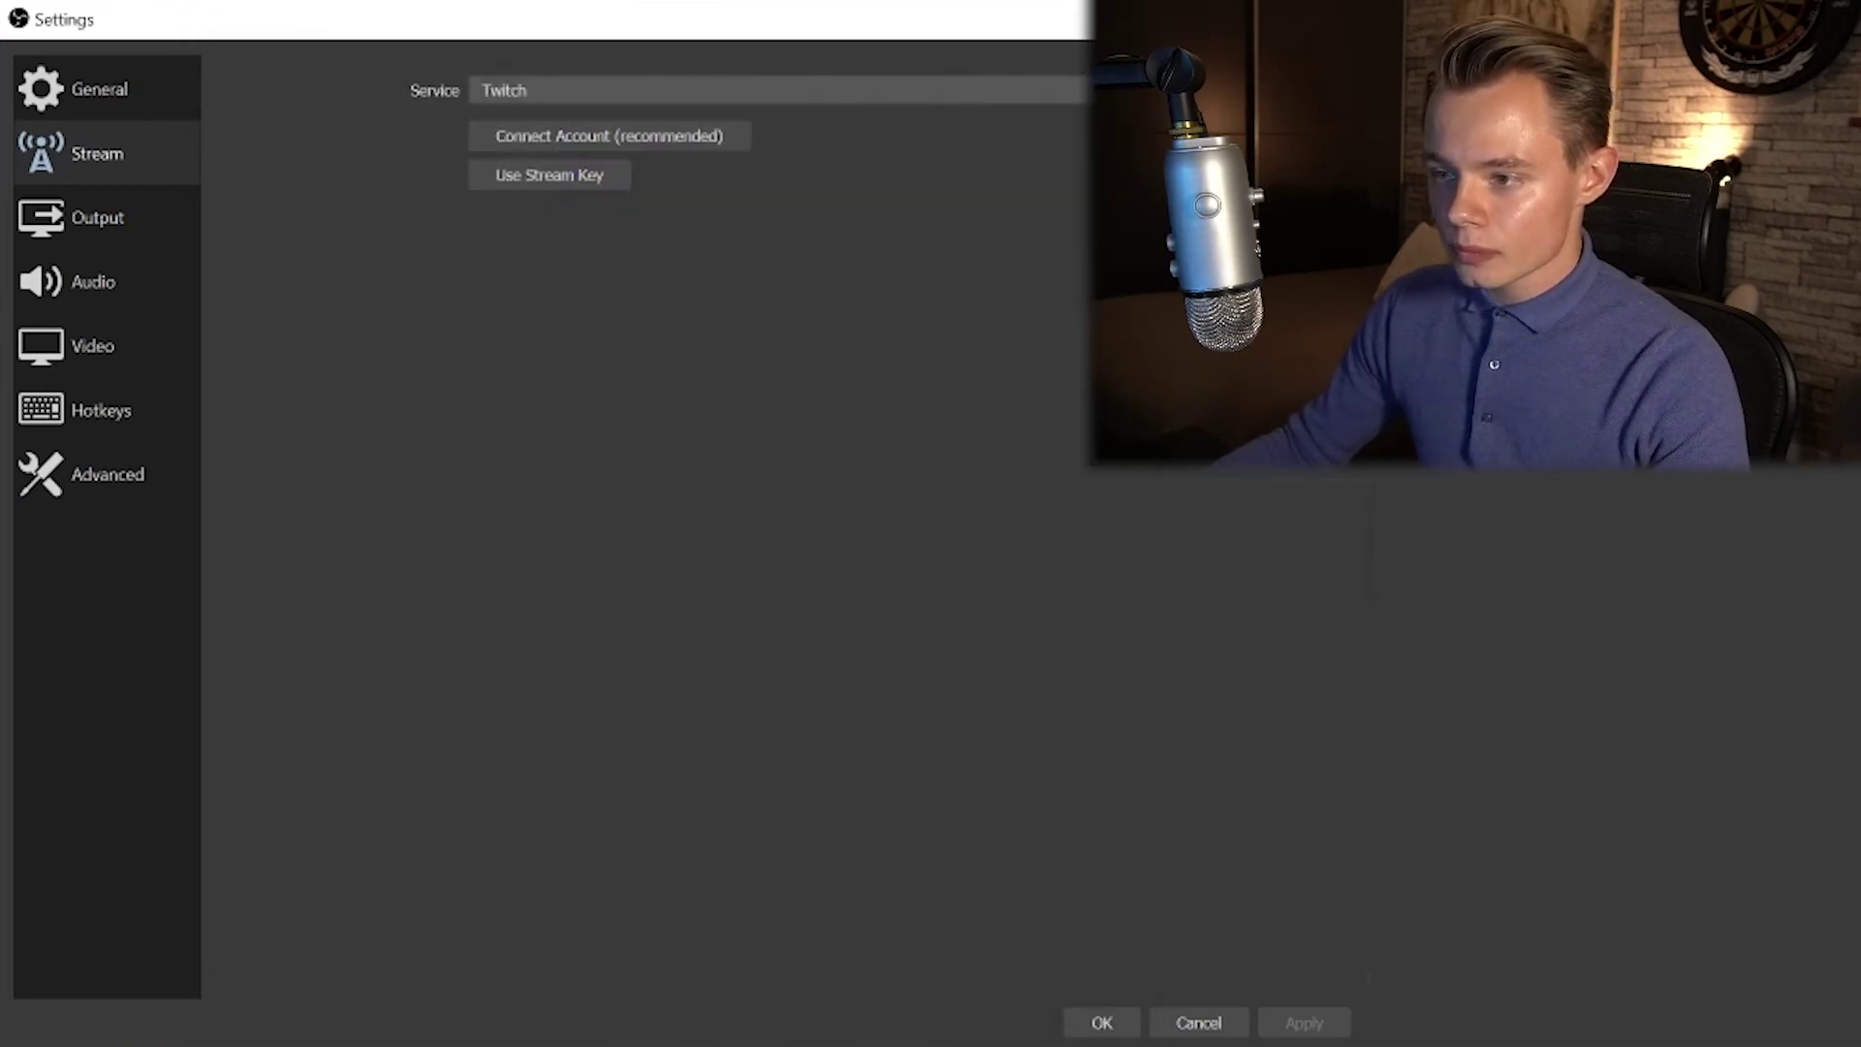
- On the Output page, change Output Mode to Advanced
{"action": "left_click", "coordinate": [132, 221]}
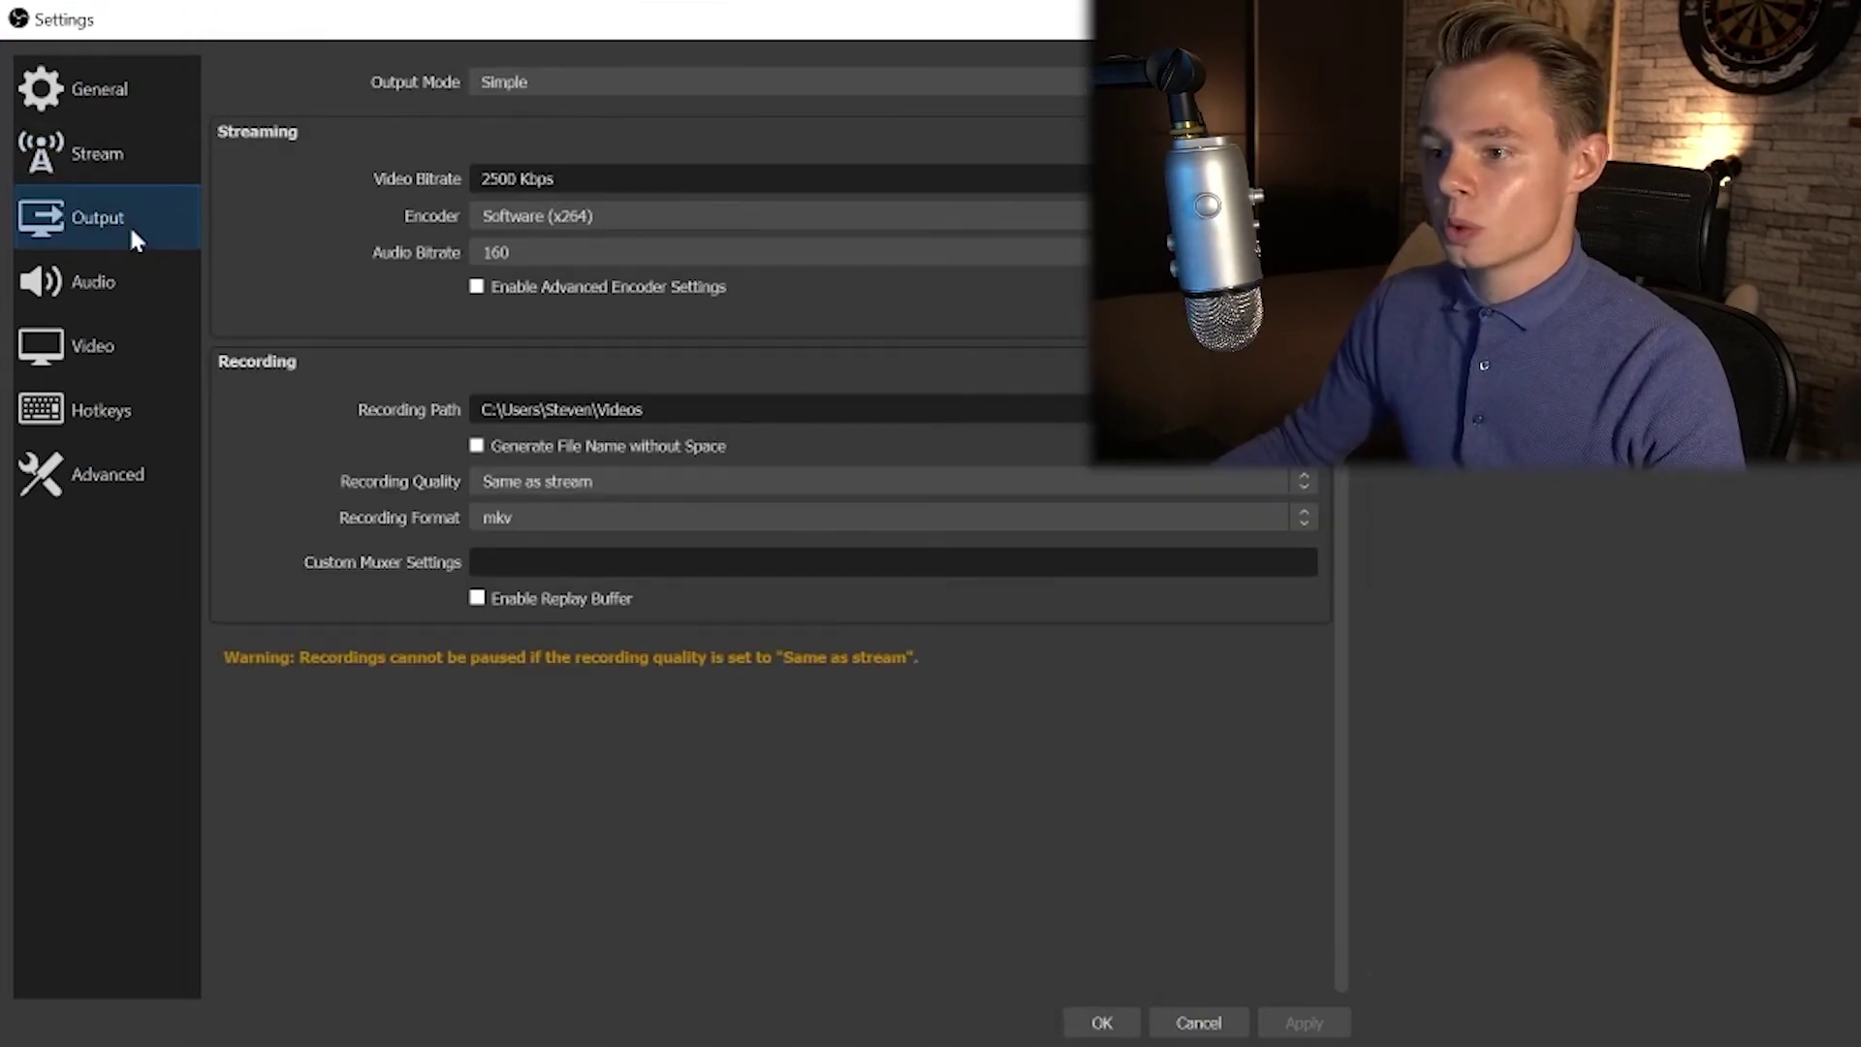
{"action": "left_click", "coordinate": [541, 88]}
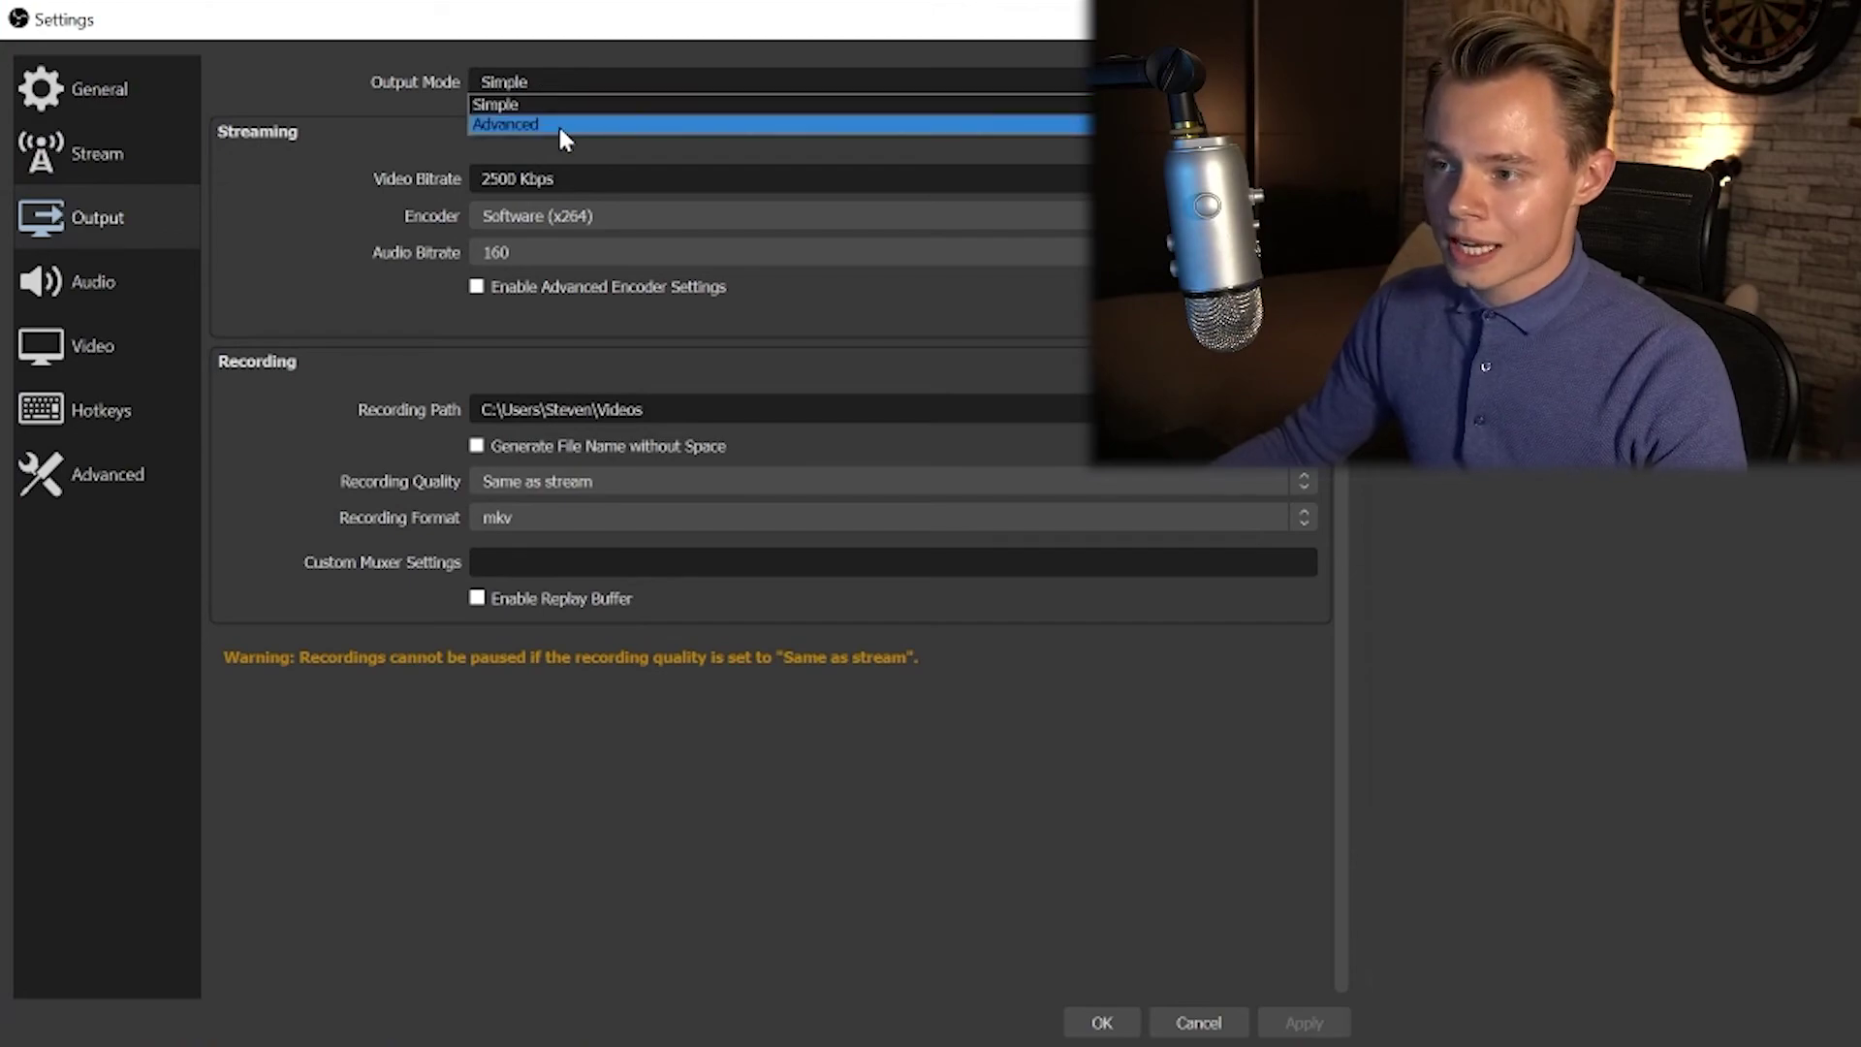
{"action": "left_click", "coordinate": [560, 126]}
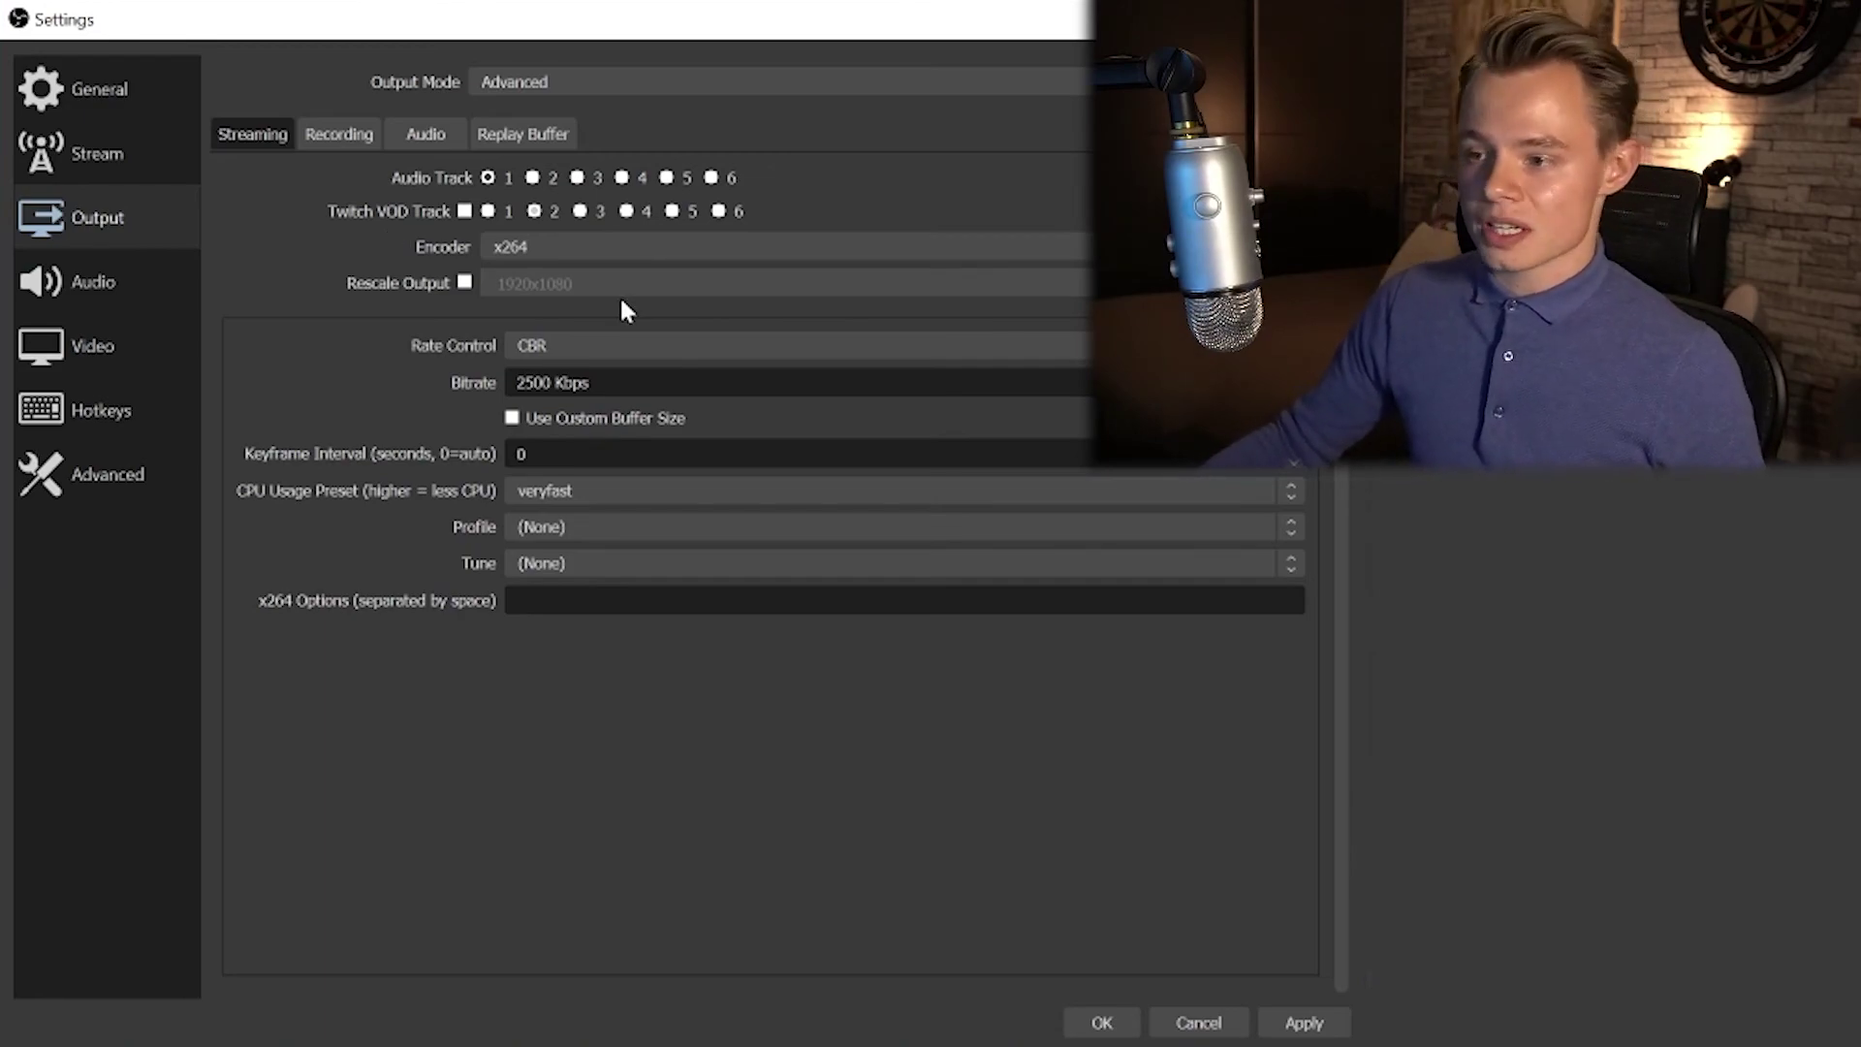
- Stream with NVIDIA NVENC H.264 (new) at 6000 Kbps, Max Quality preset, profile high
{"action": "left_click", "coordinate": [546, 254]}
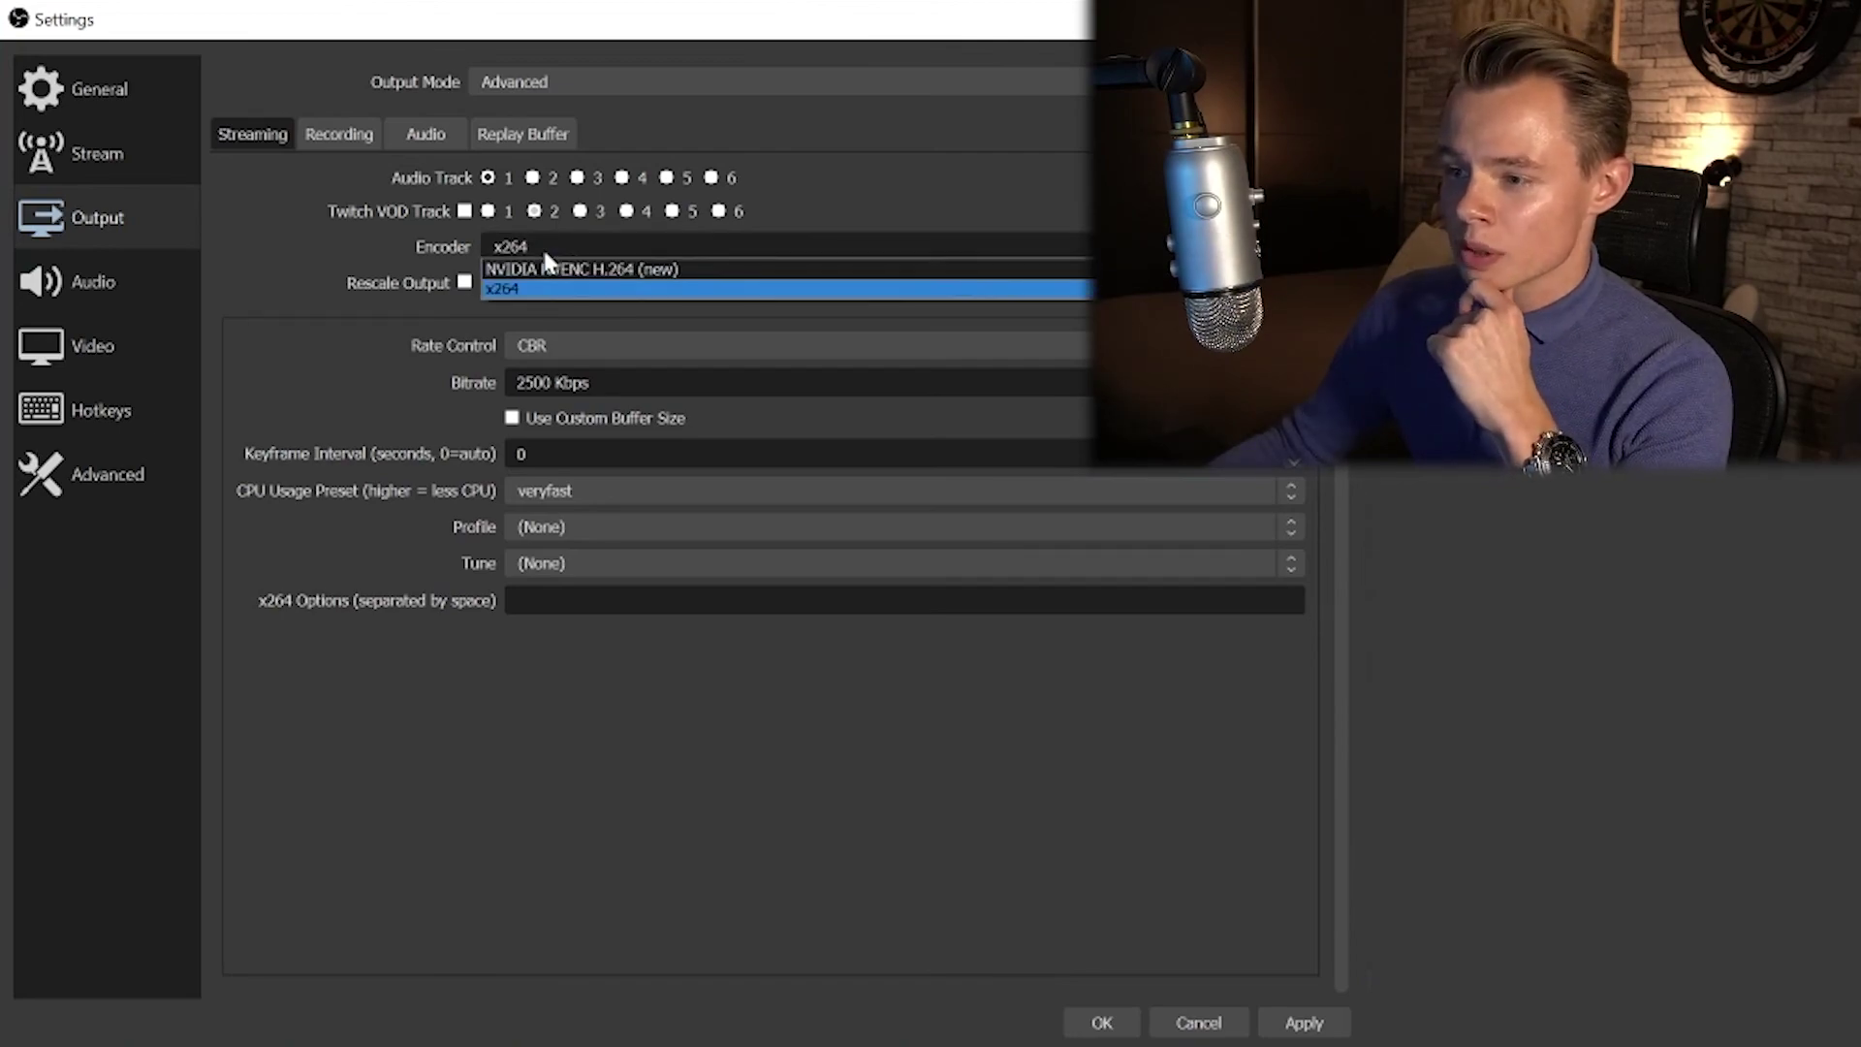
{"action": "left_click", "coordinate": [680, 271]}
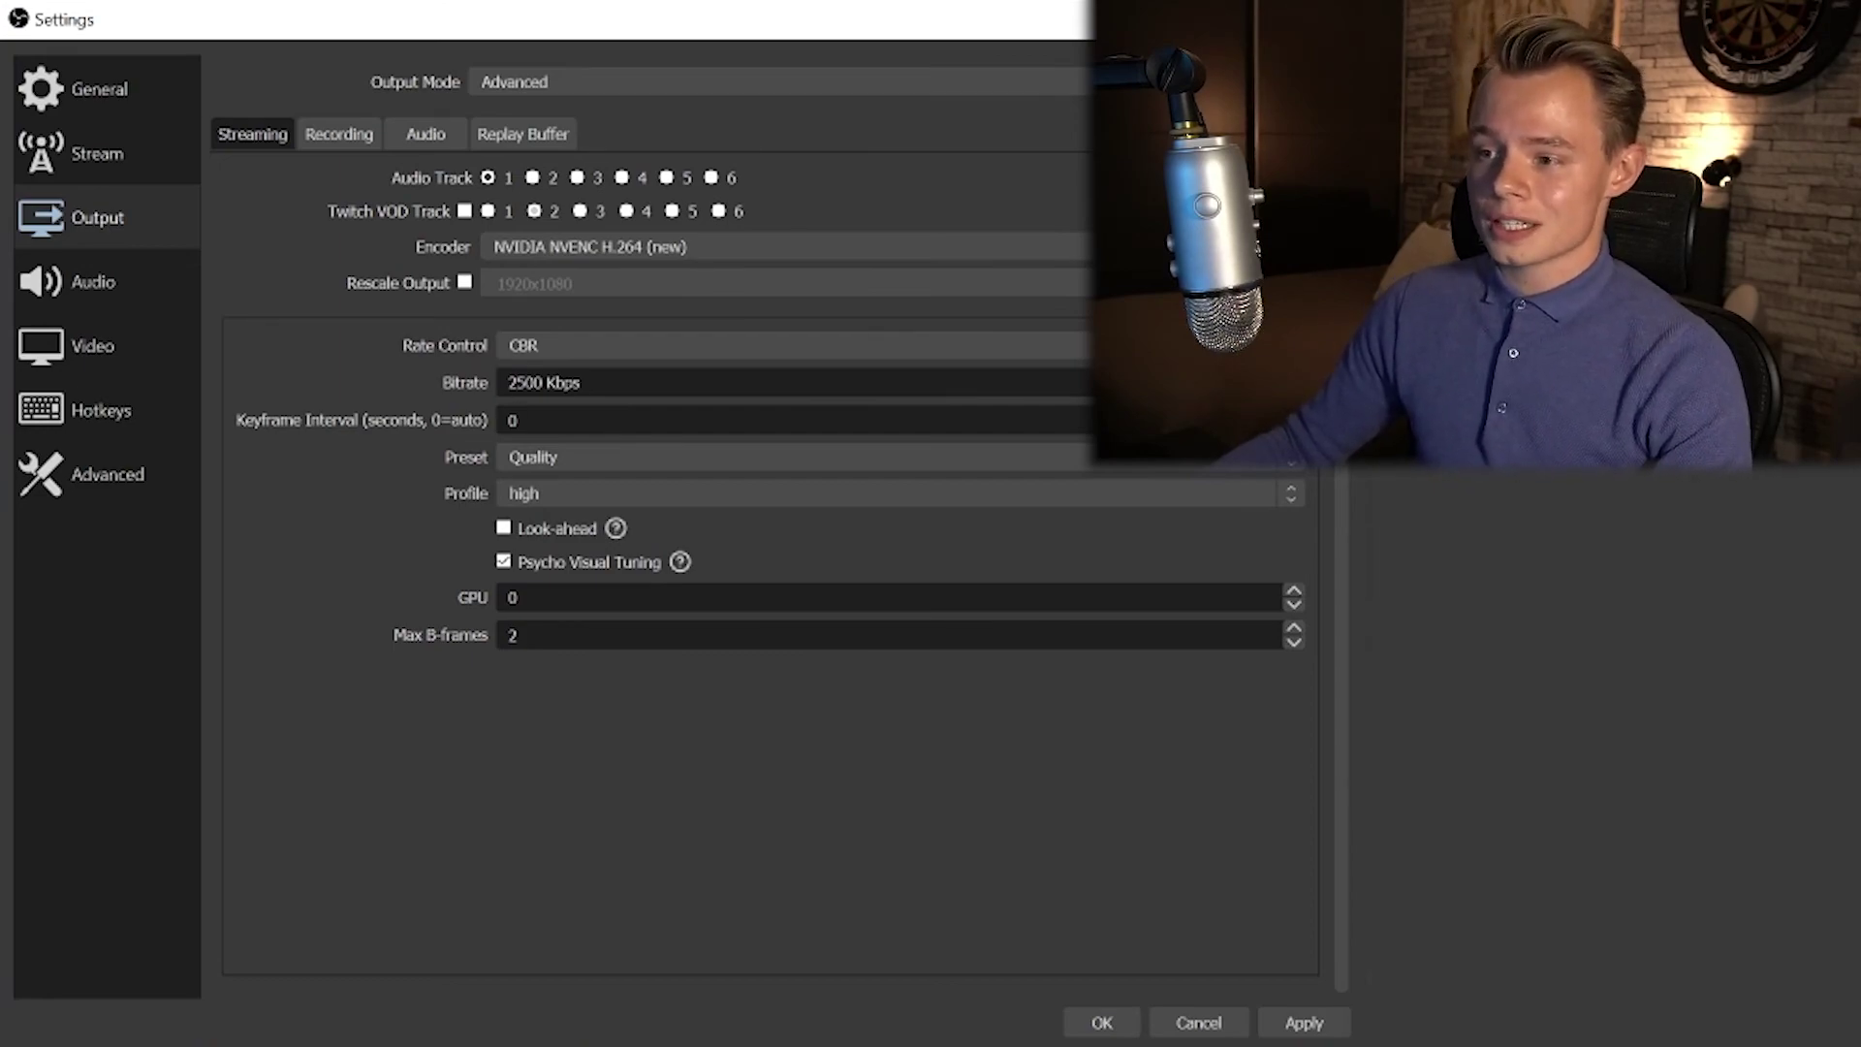
{"action": "left_click_drag", "start_coordinate": [551, 382], "coordinate": [491, 379]}
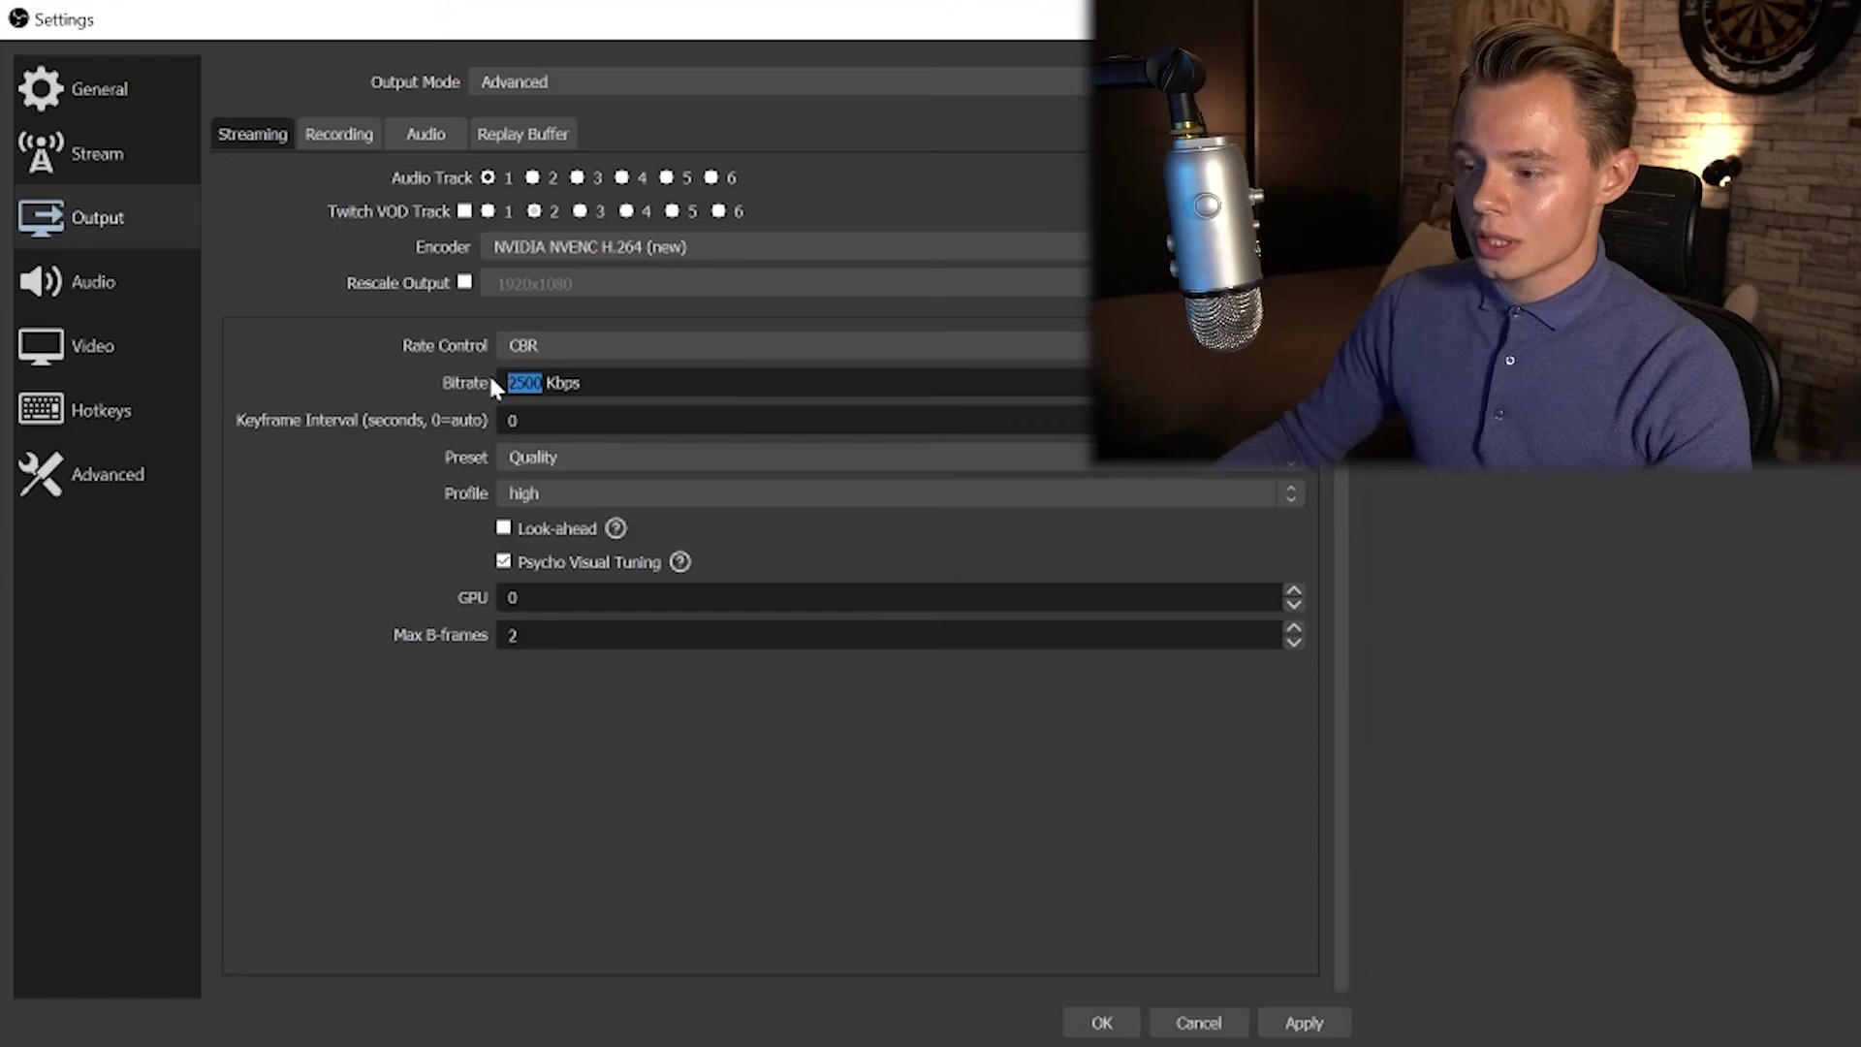
{"action": "type", "text": "6000"}
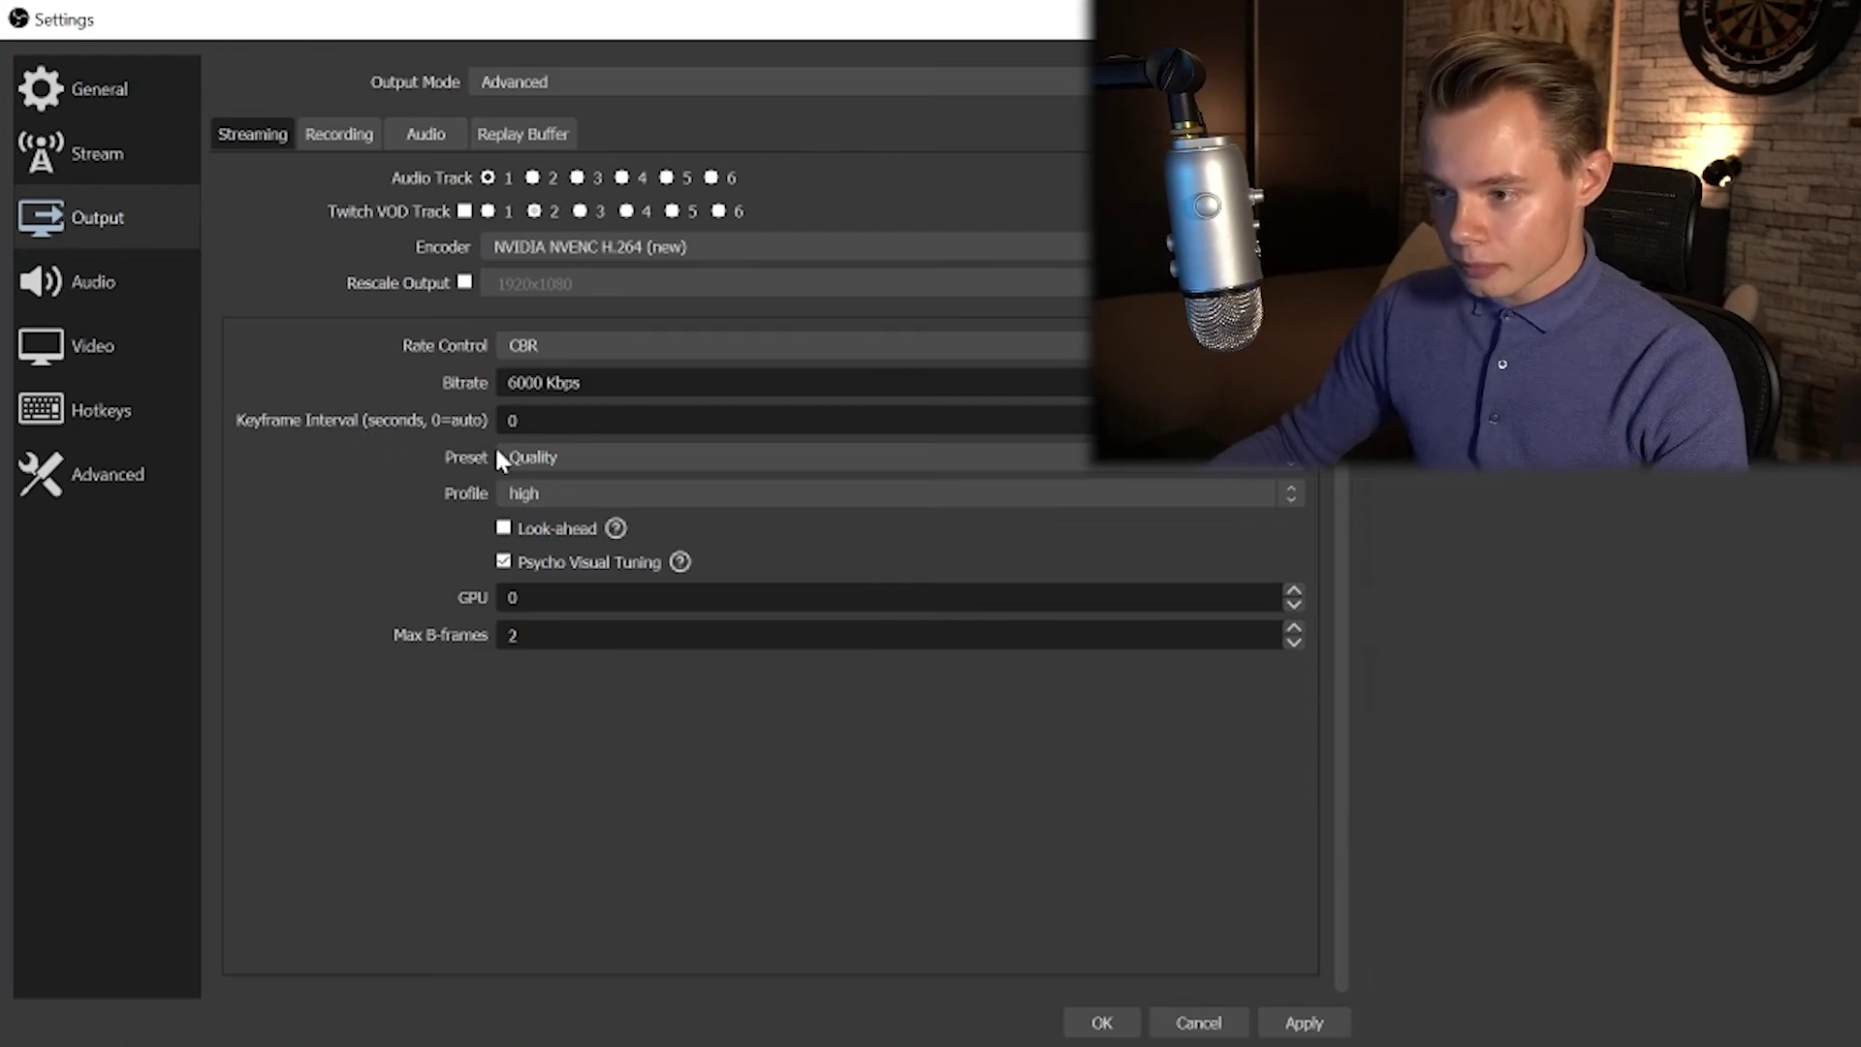
{"action": "left_click", "coordinate": [537, 455]}
{"action": "left_click", "coordinate": [554, 480]}
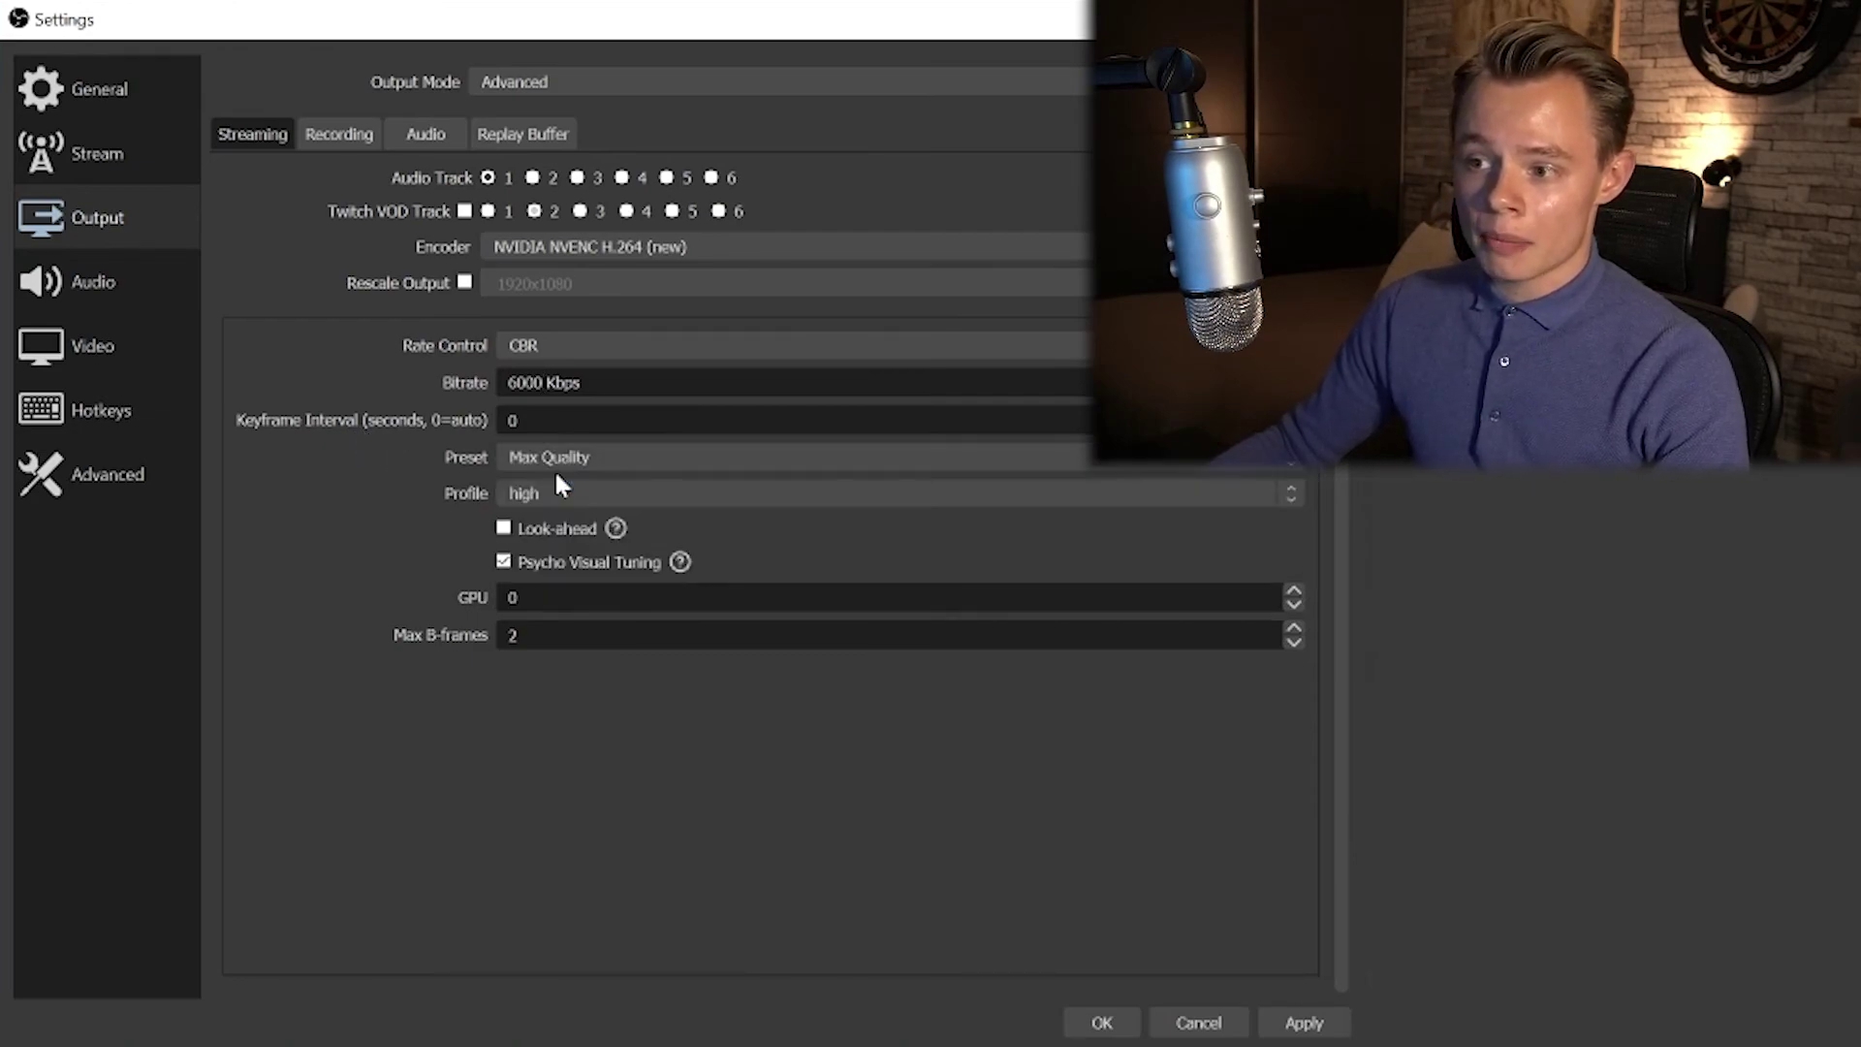
{"action": "left_click", "coordinate": [568, 496]}
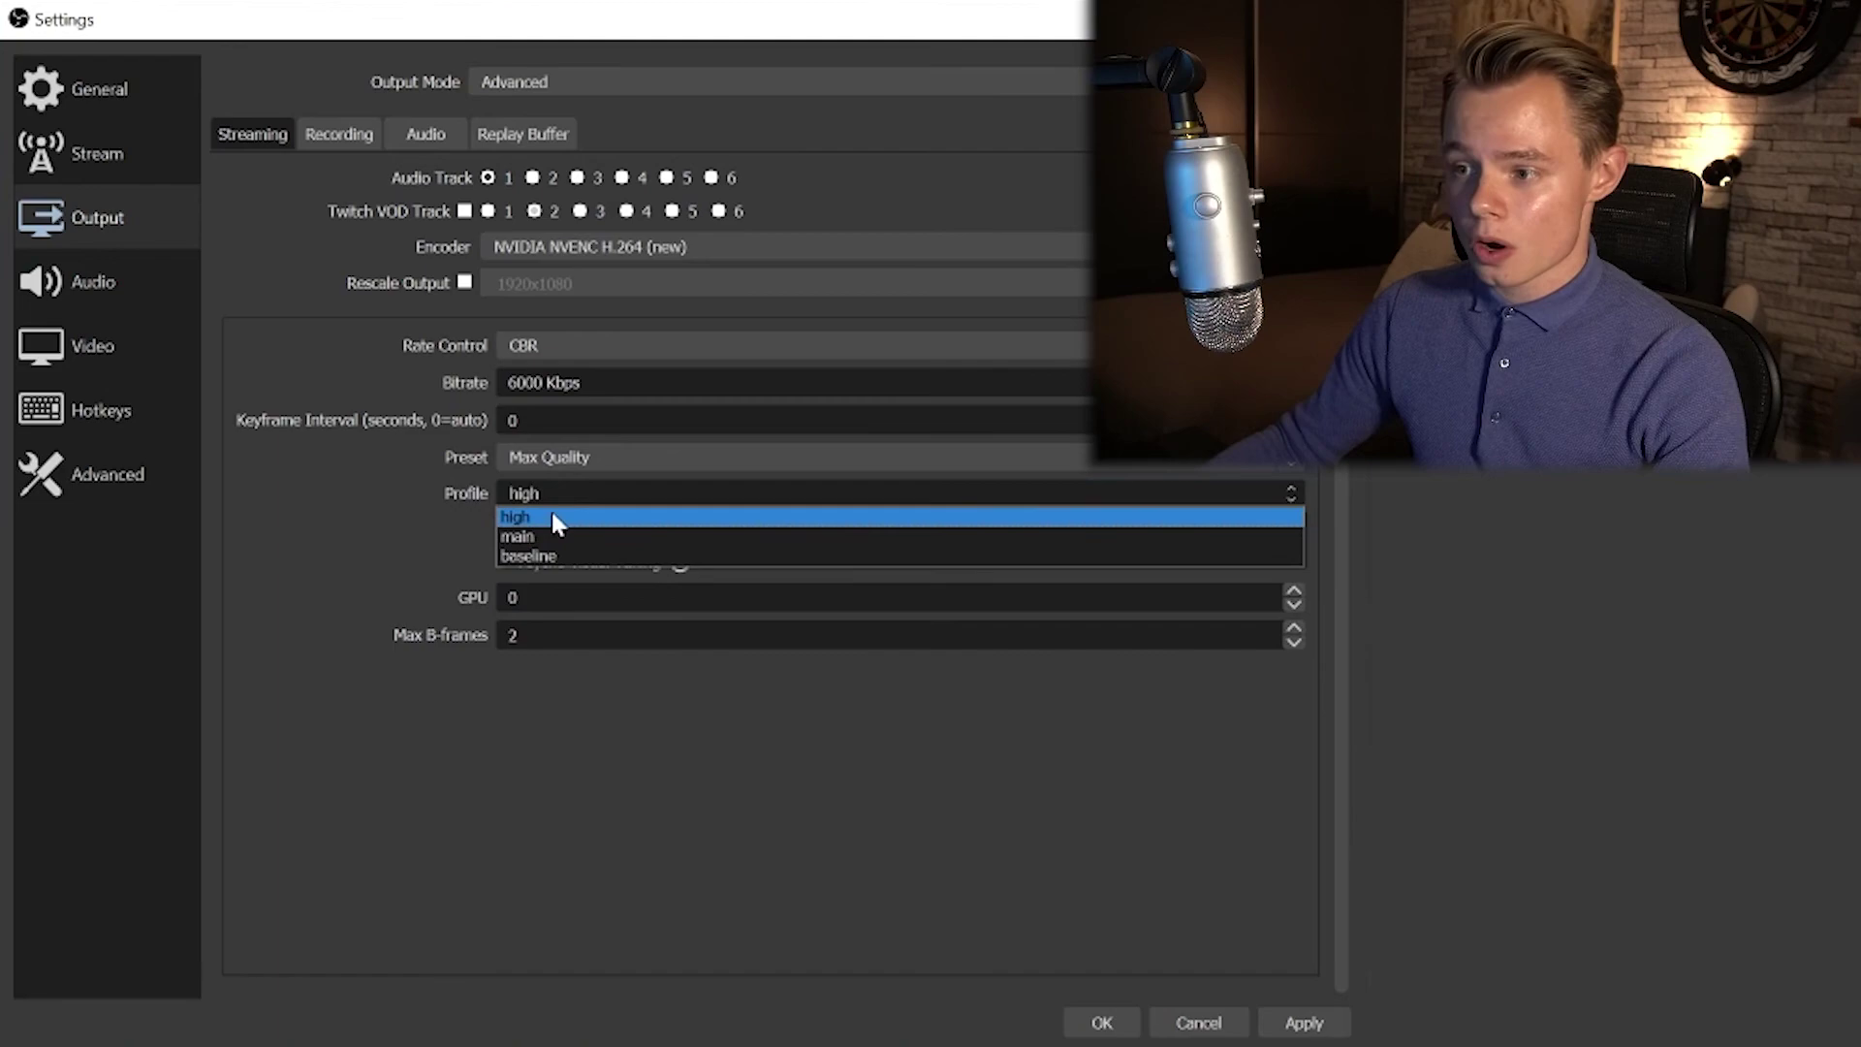
{"action": "left_click", "coordinate": [552, 515]}
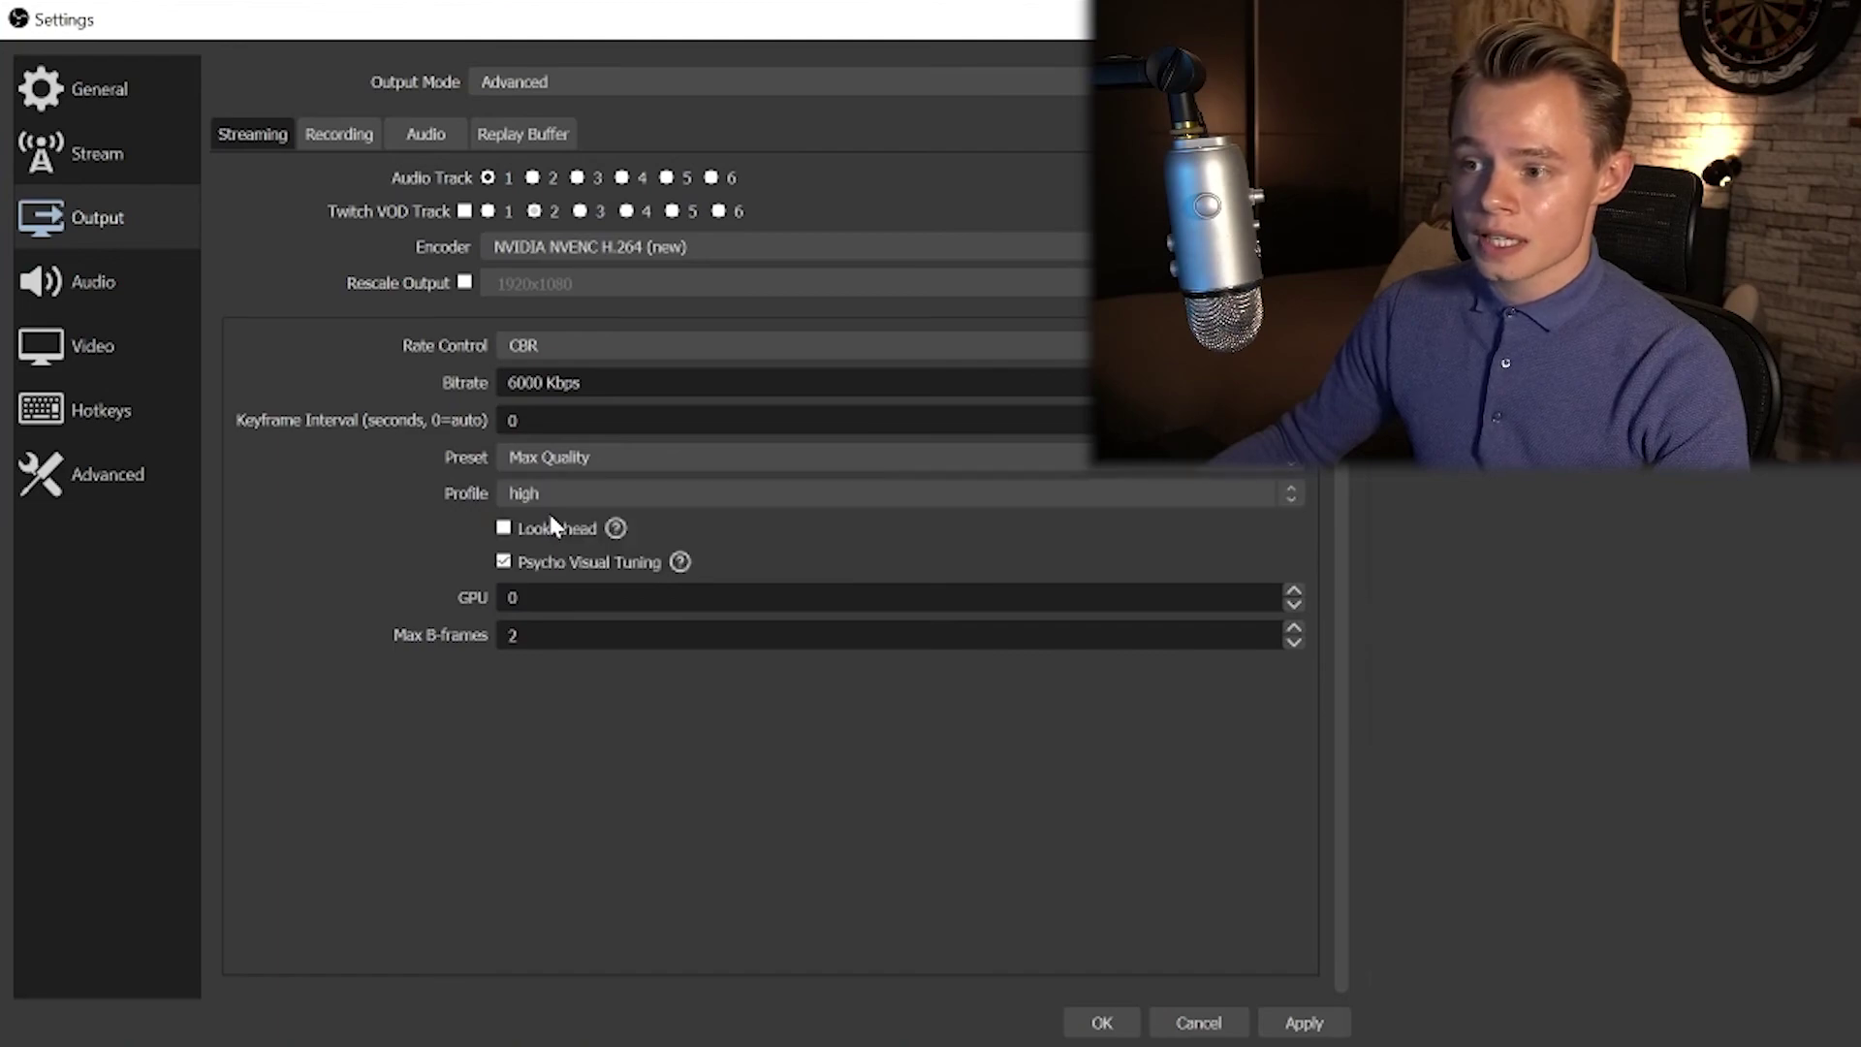
{"action": "left_click", "coordinate": [575, 466]}
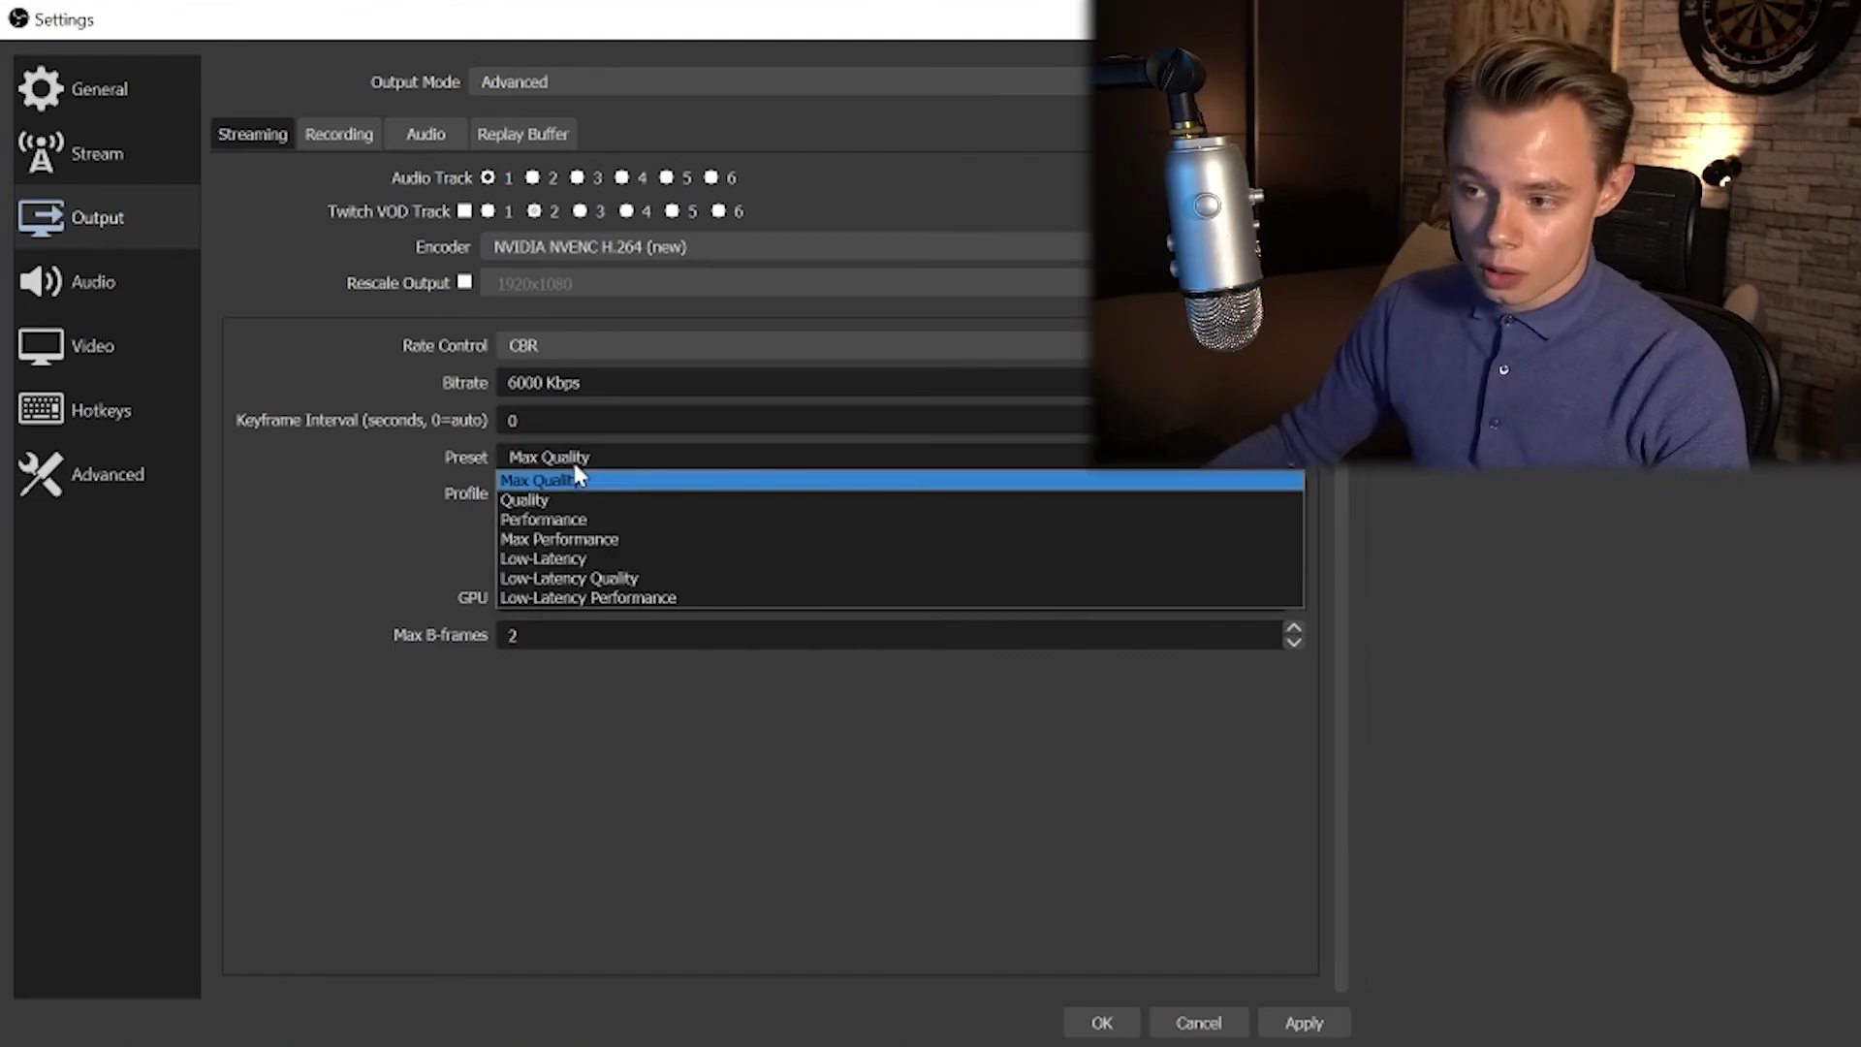
{"action": "left_click", "coordinate": [575, 468]}
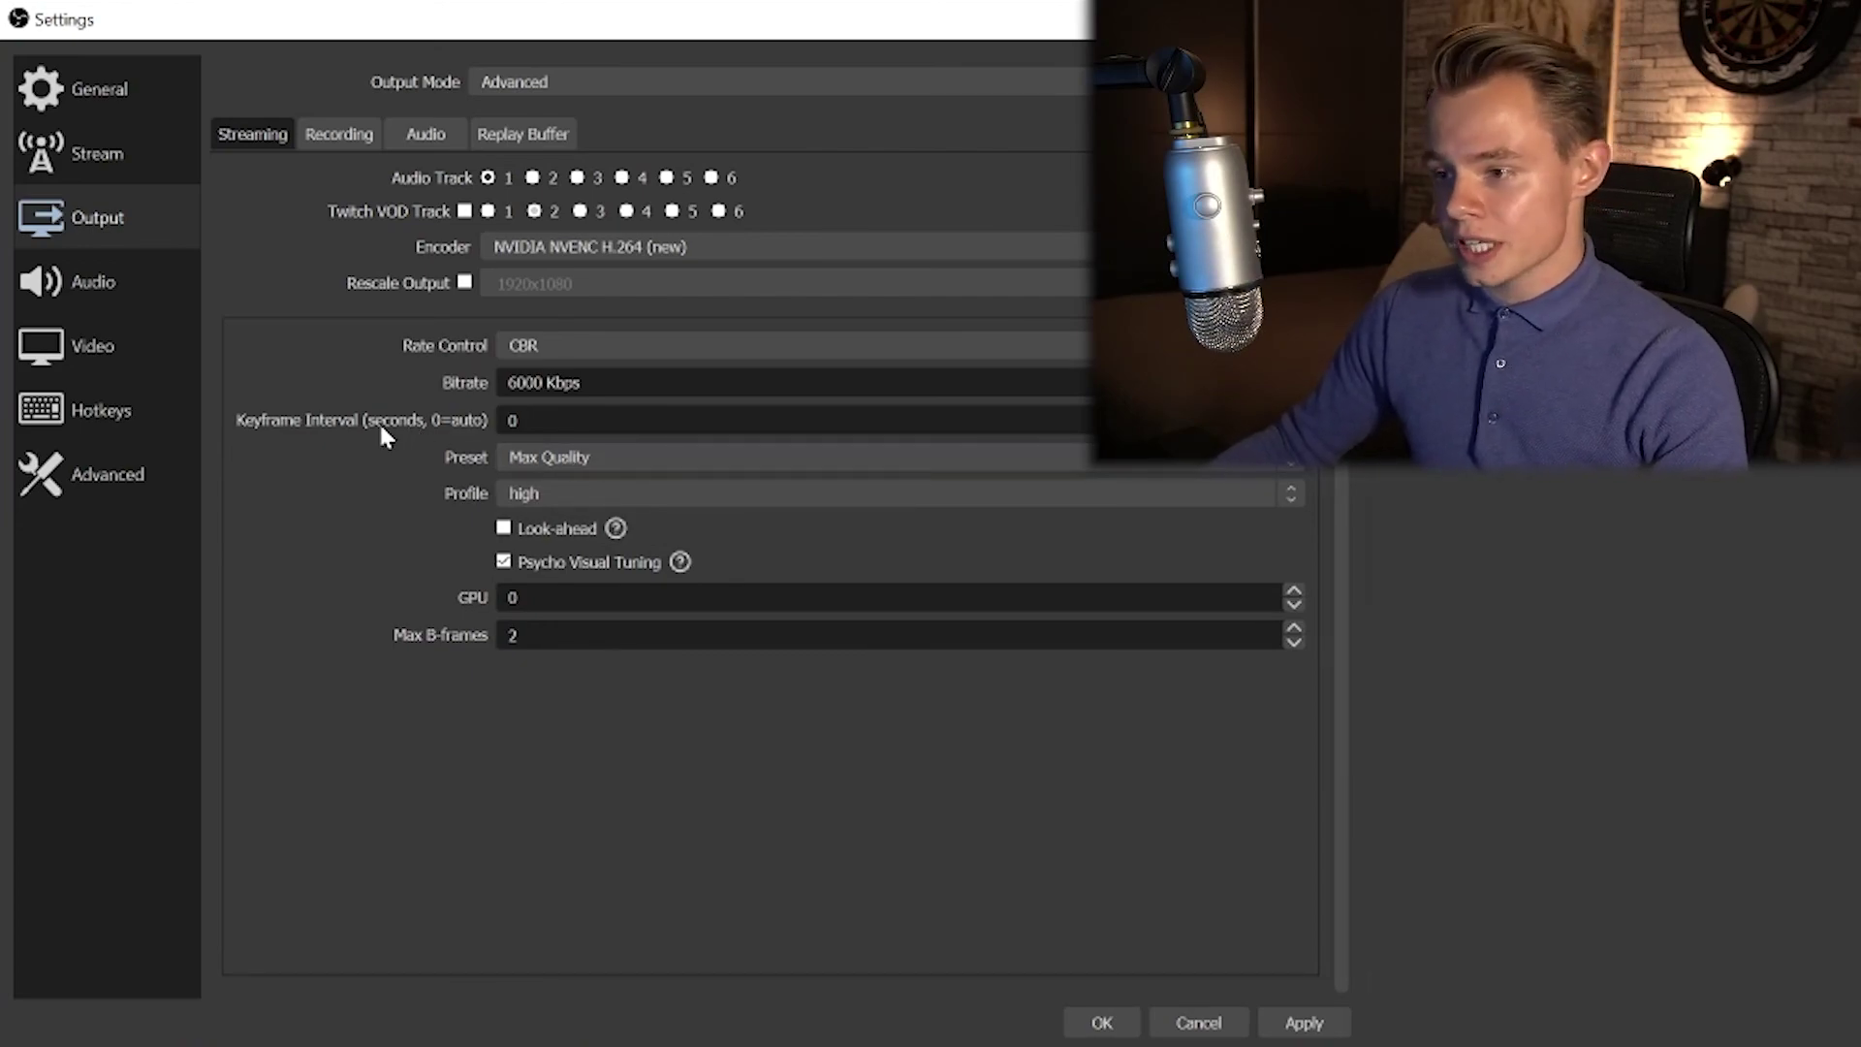
- In the Recording tab, set Recording Format to mp4
{"action": "left_click", "coordinate": [339, 146]}
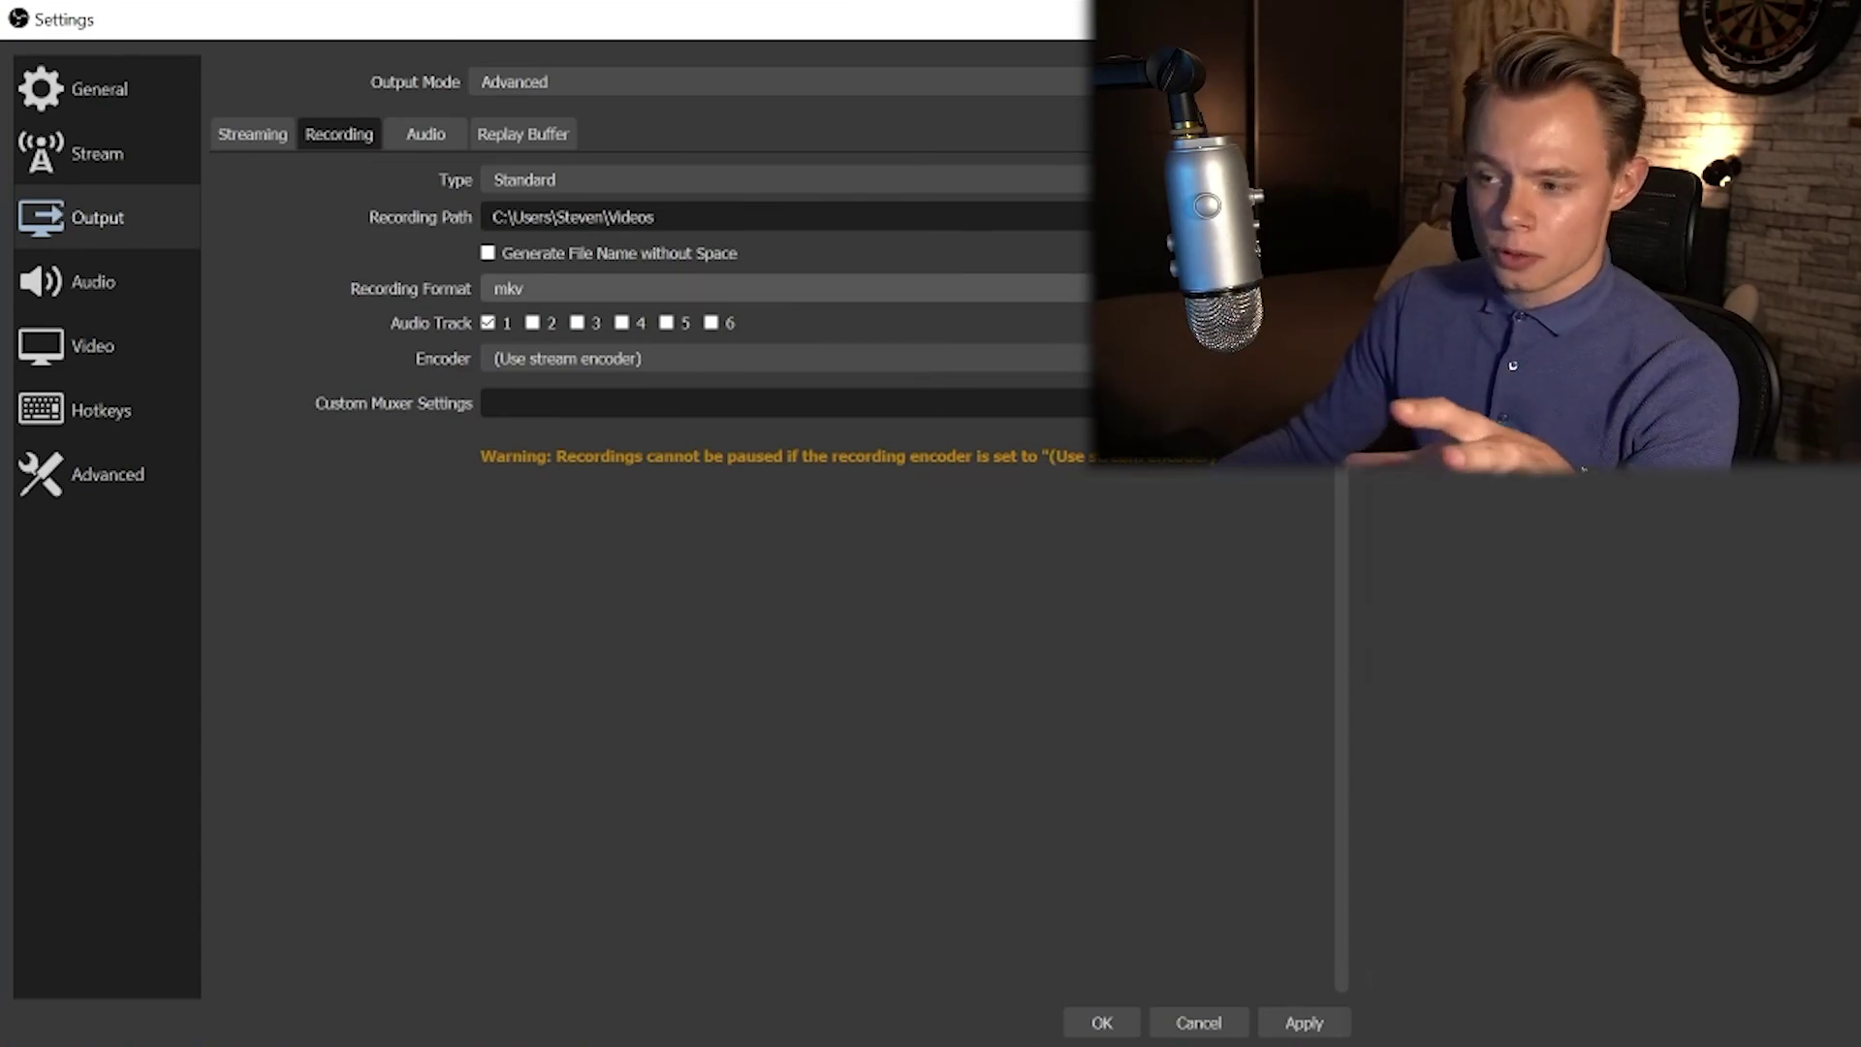
{"action": "left_click", "coordinate": [1067, 288]}
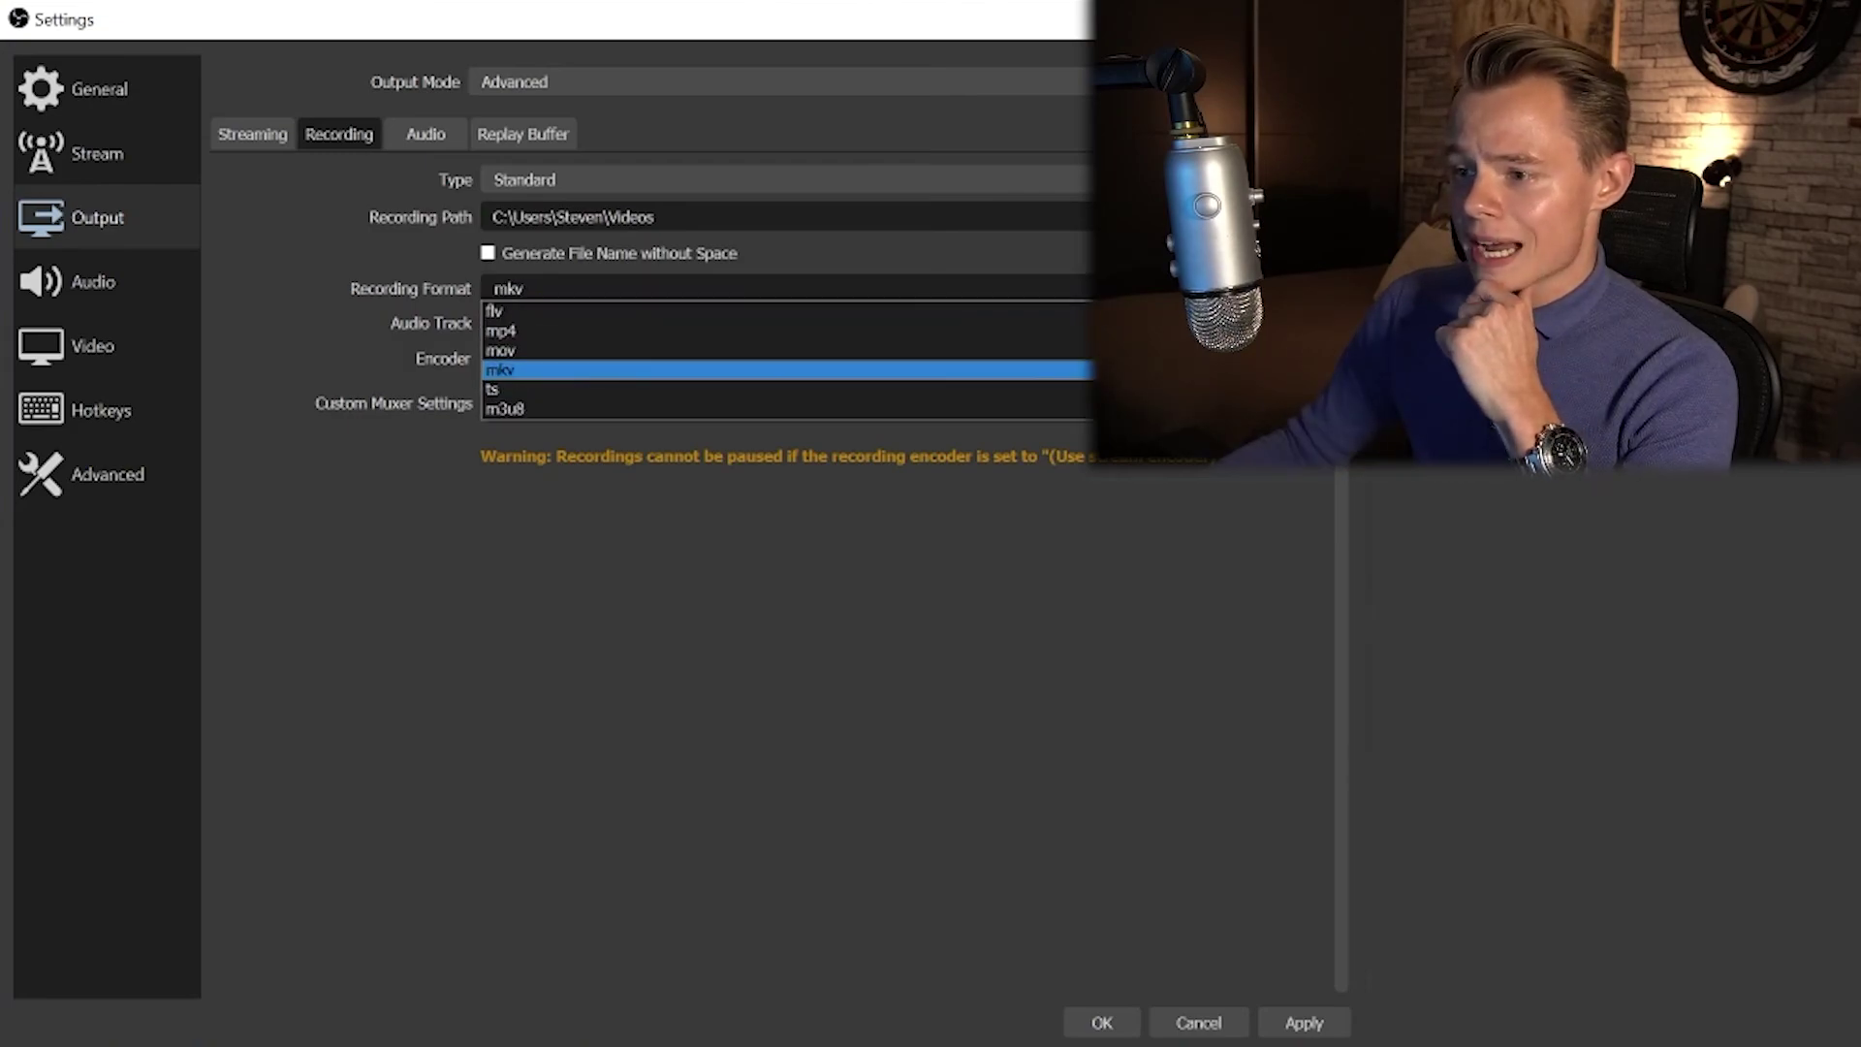
{"action": "left_click", "coordinate": [1006, 330]}
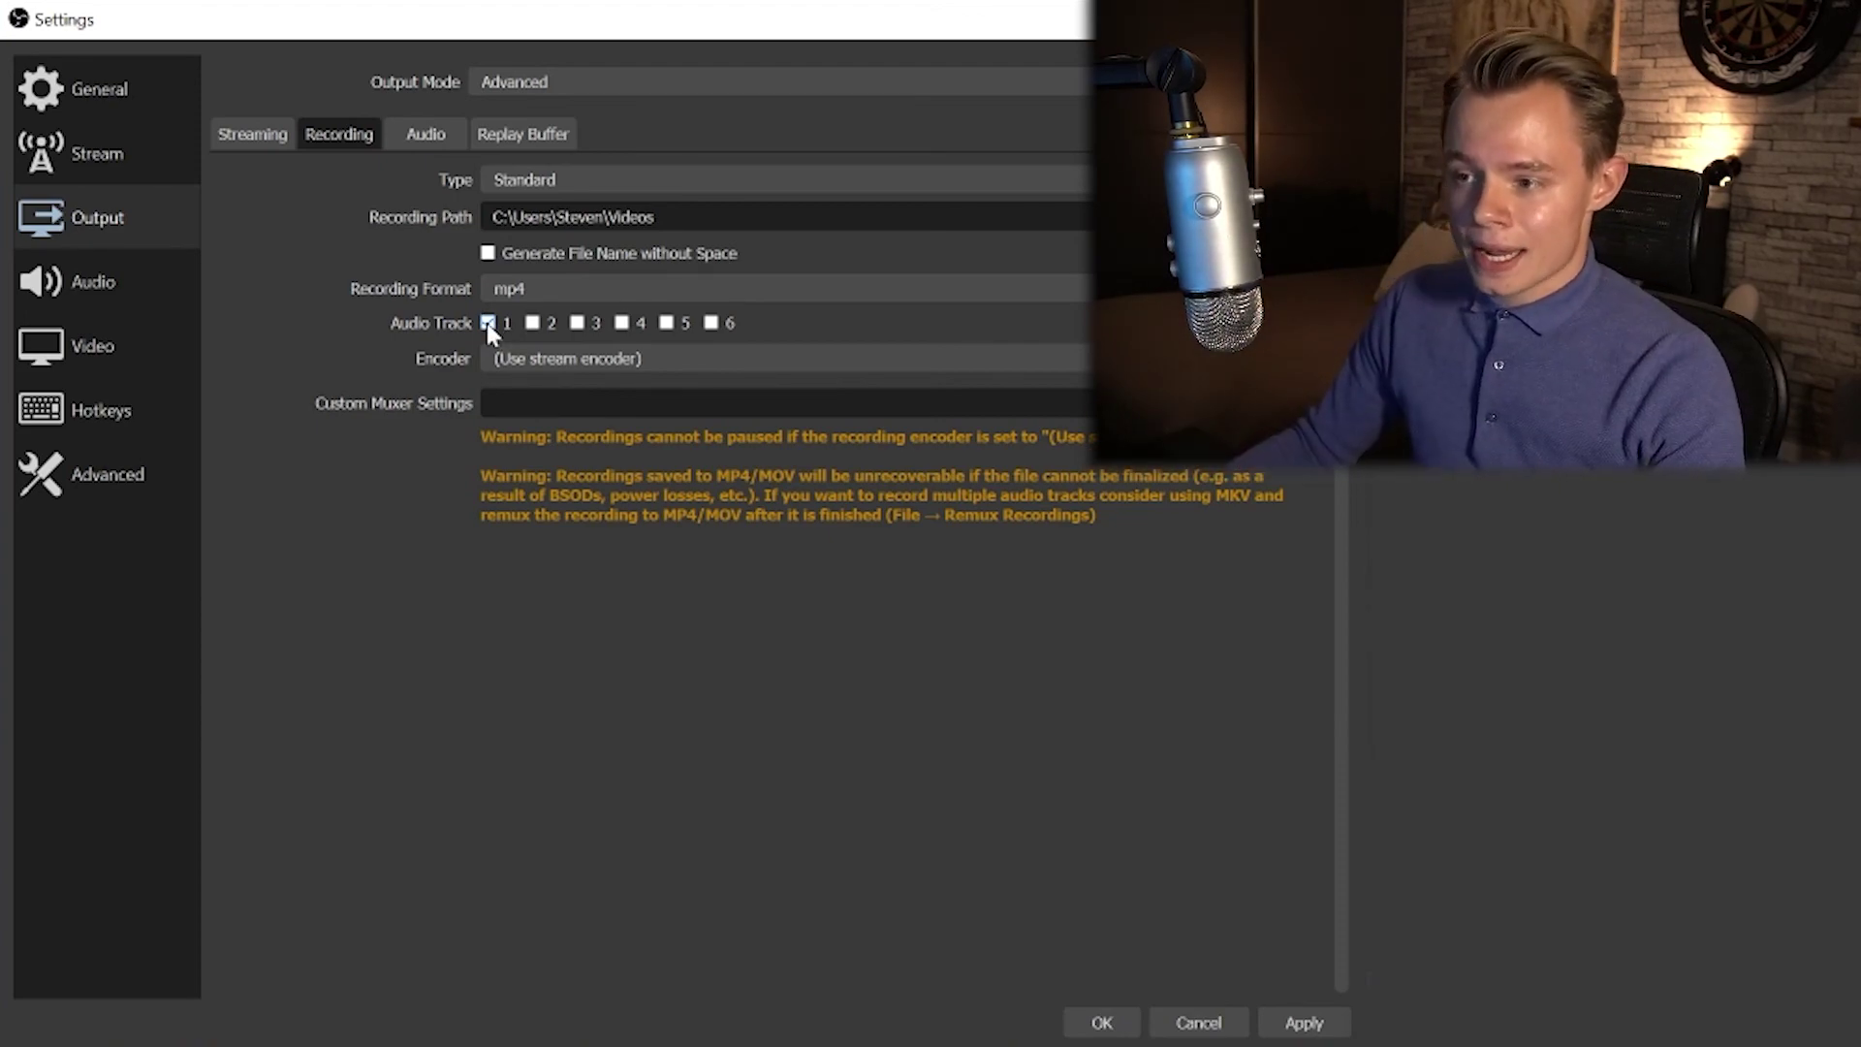
- Untick audio track 1 and tick tracks 2 and 3 for recordings
{"action": "left_click", "coordinate": [487, 323]}
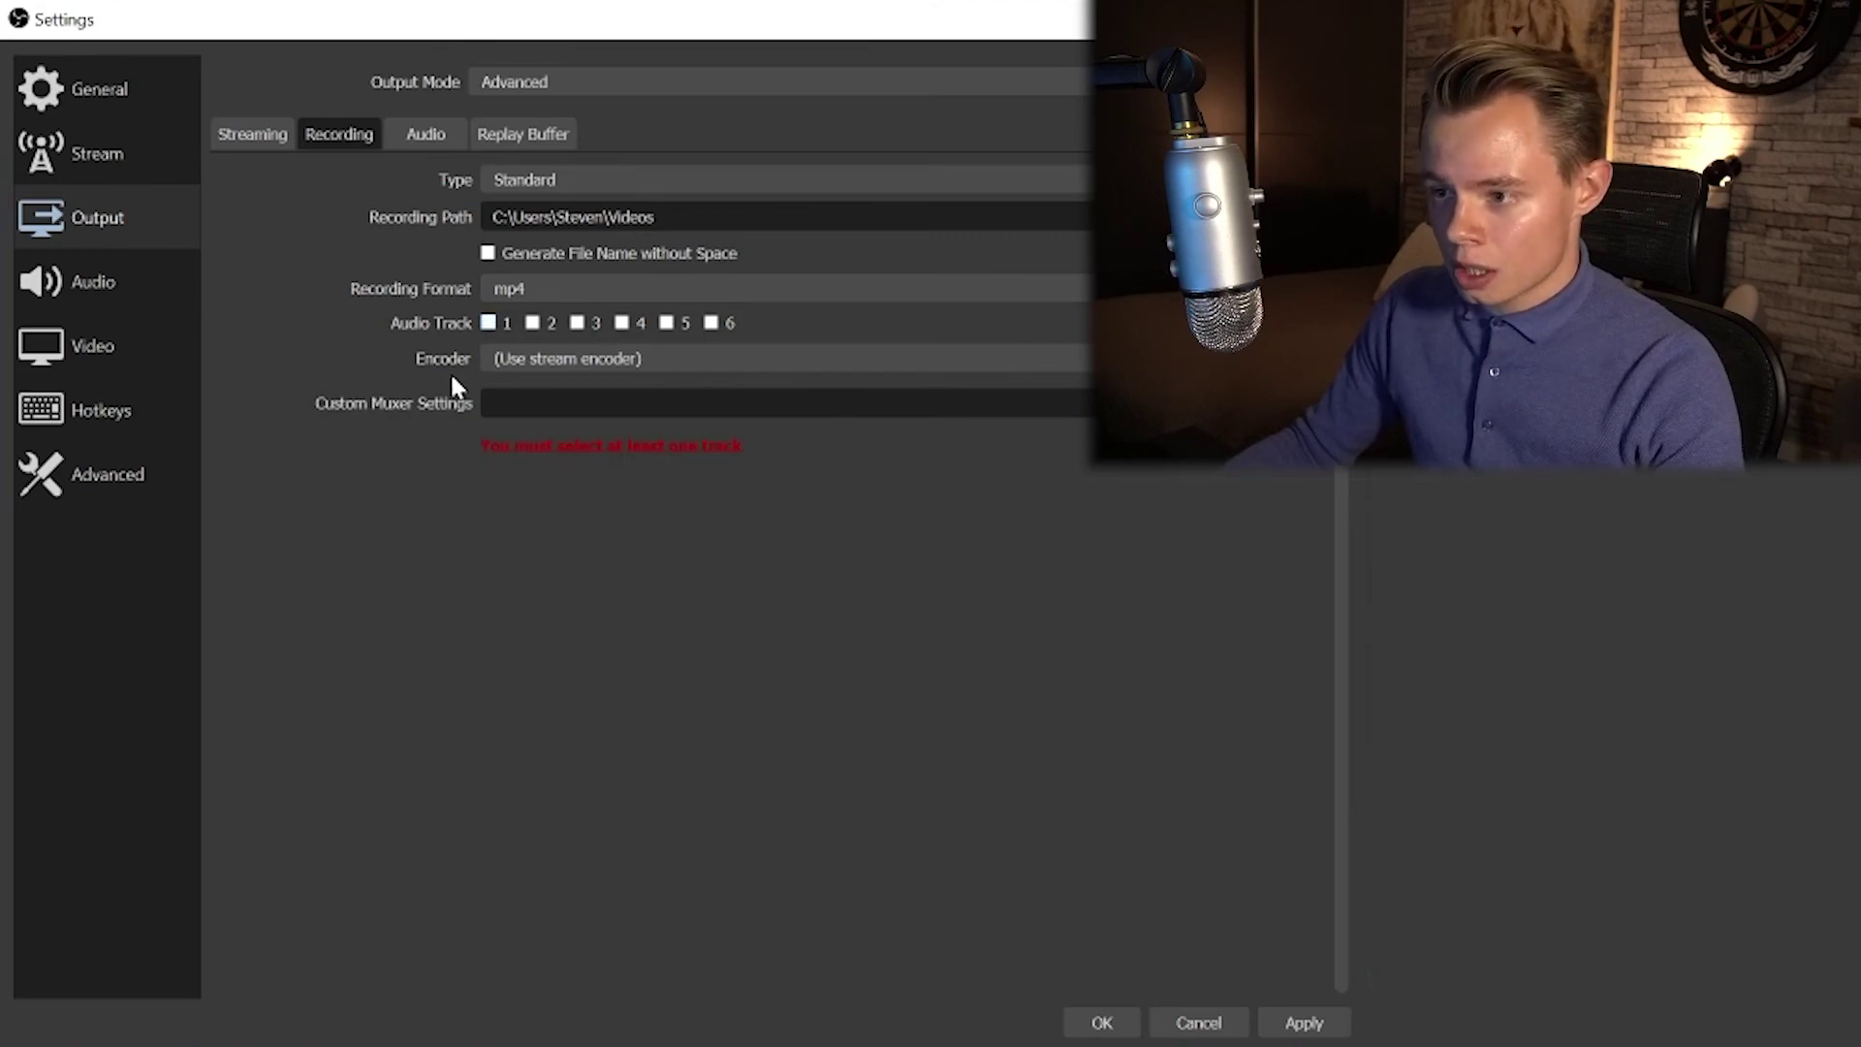
{"action": "left_click", "coordinate": [532, 323]}
{"action": "left_click", "coordinate": [577, 323]}
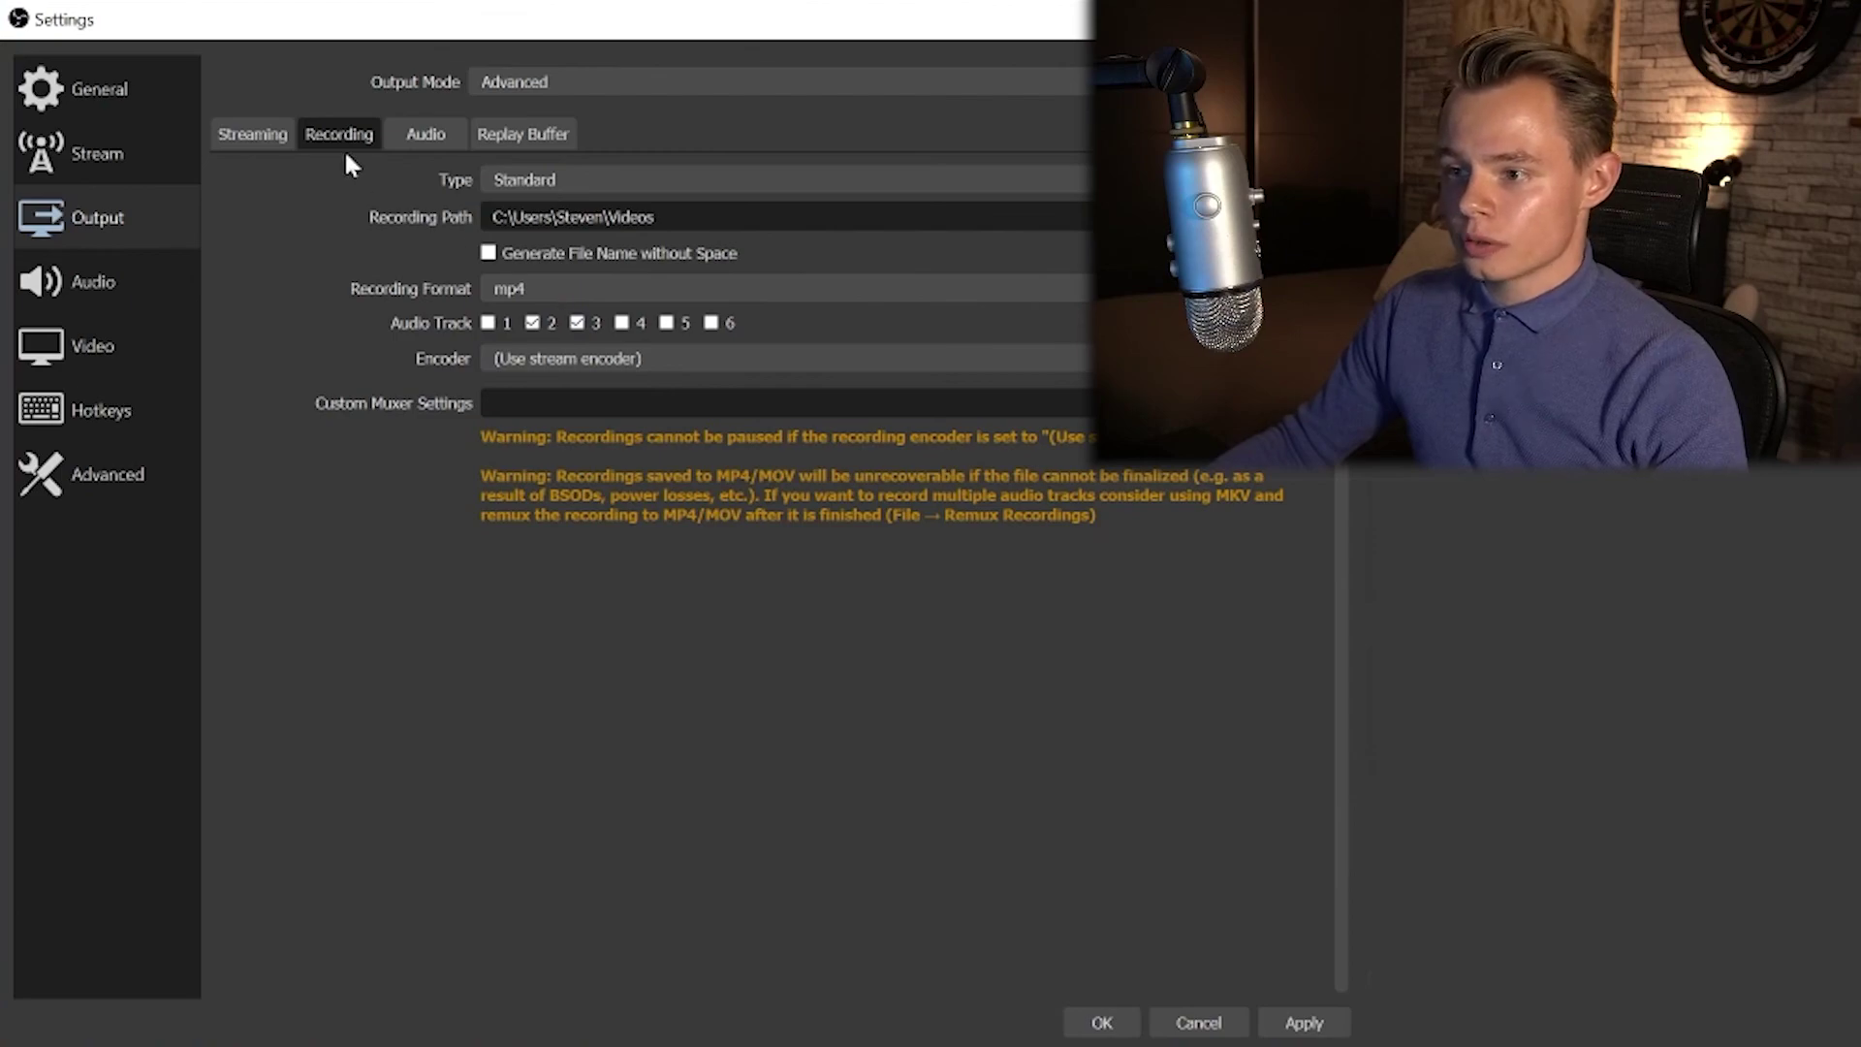
{"action": "left_click", "coordinate": [254, 135]}
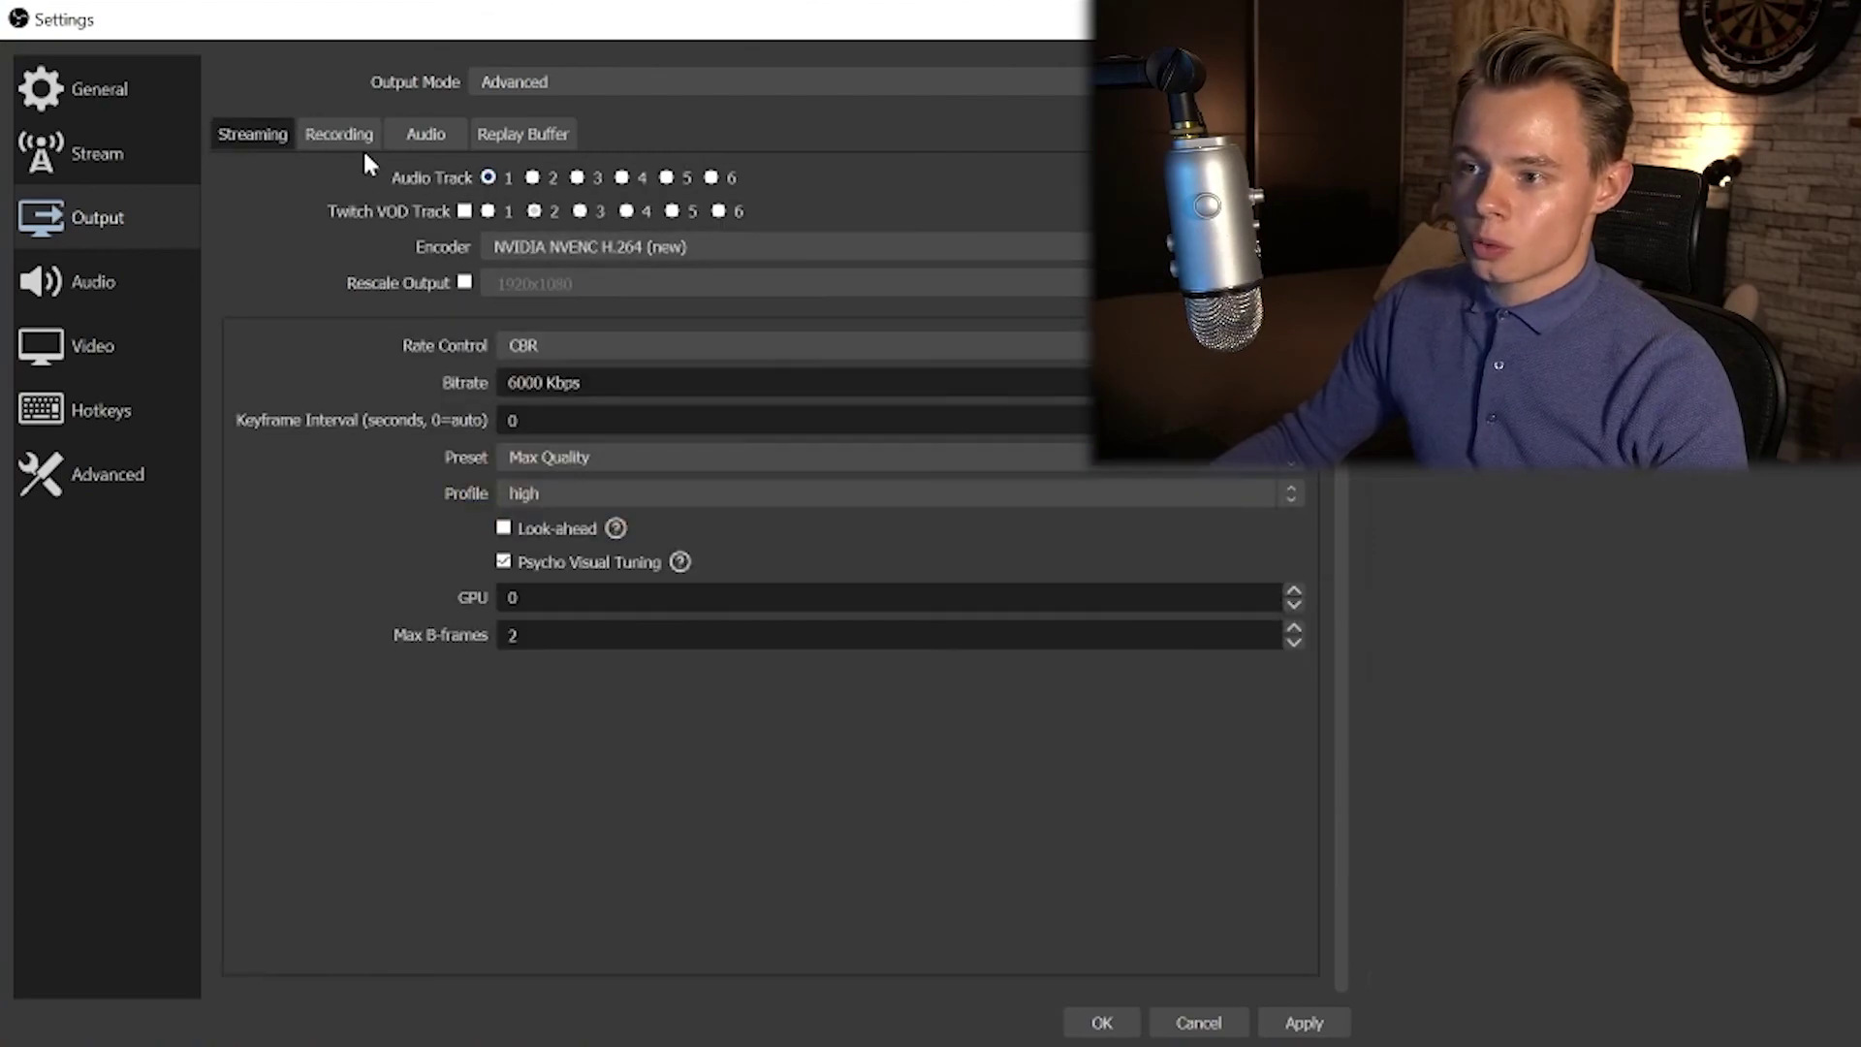
{"action": "left_click", "coordinate": [339, 135]}
{"action": "left_click", "coordinate": [533, 323]}
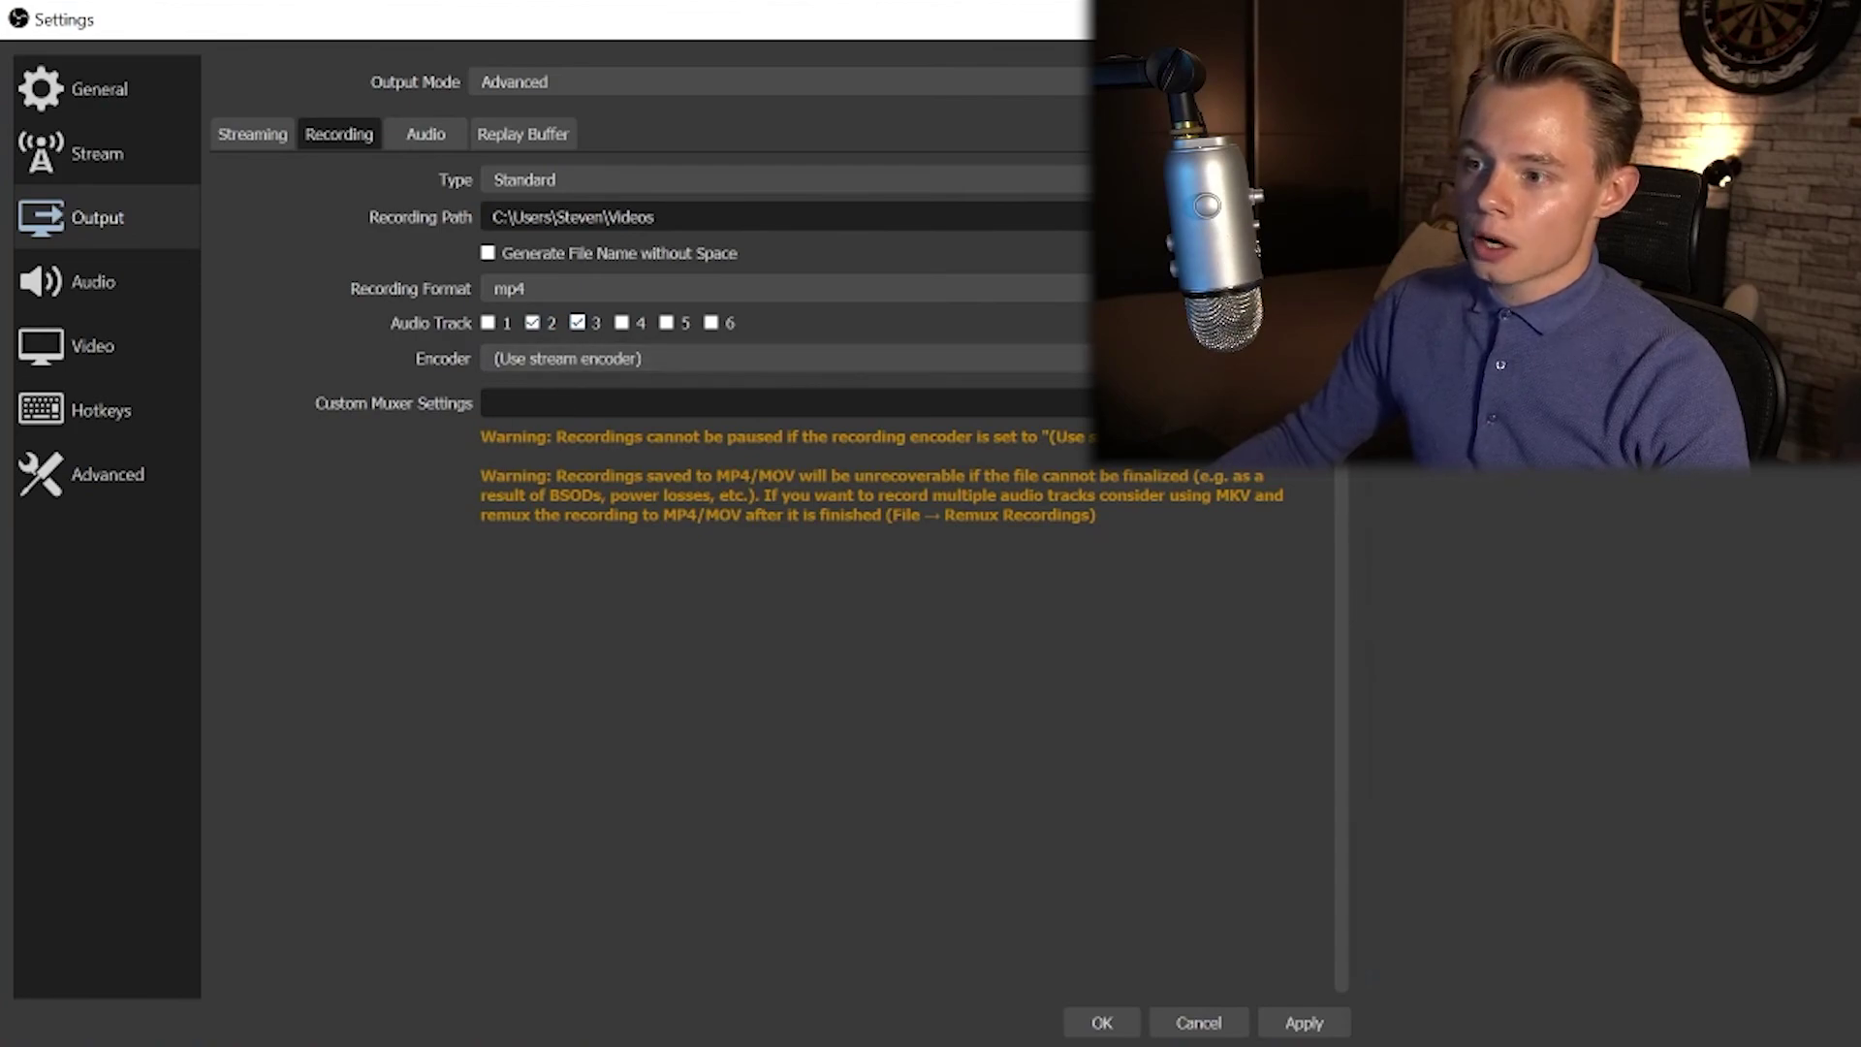
- Try NVENC H.264 (new) as the recording encoder, then revert to Use stream encoder
{"action": "left_click", "coordinate": [559, 361]}
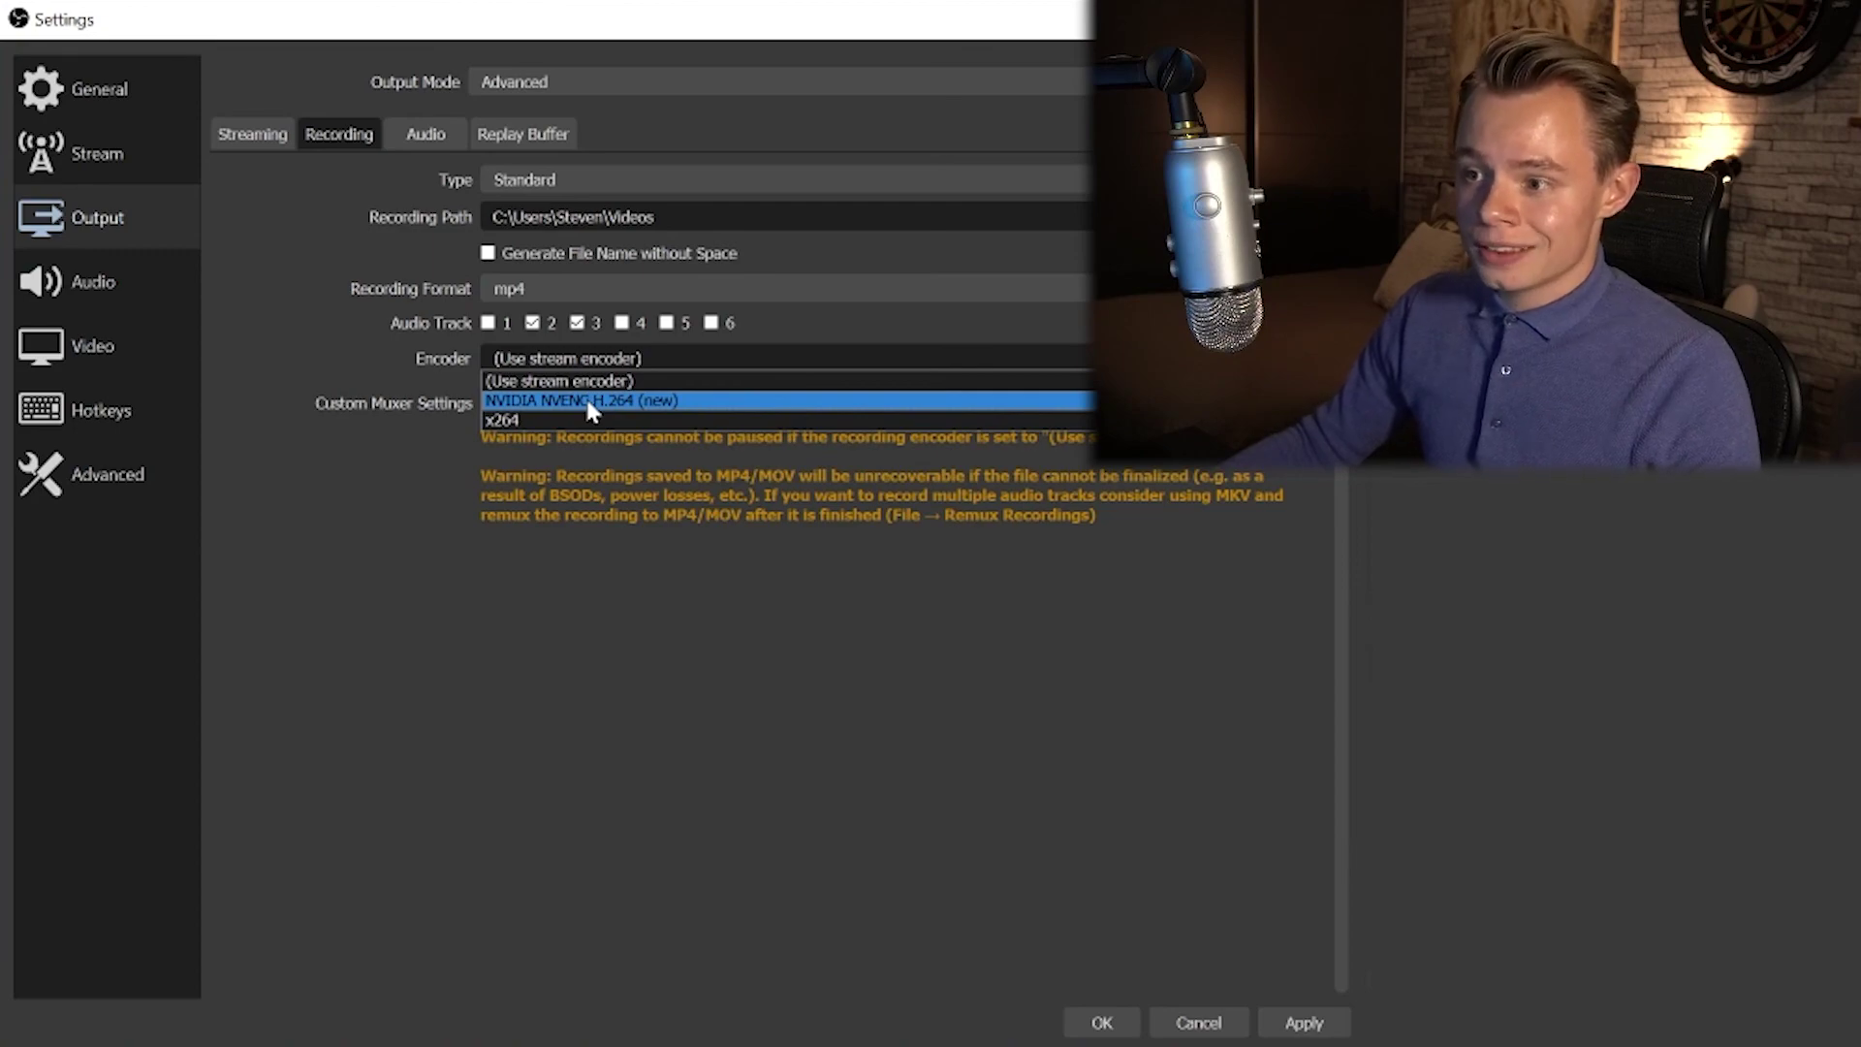
{"action": "left_click", "coordinate": [584, 402]}
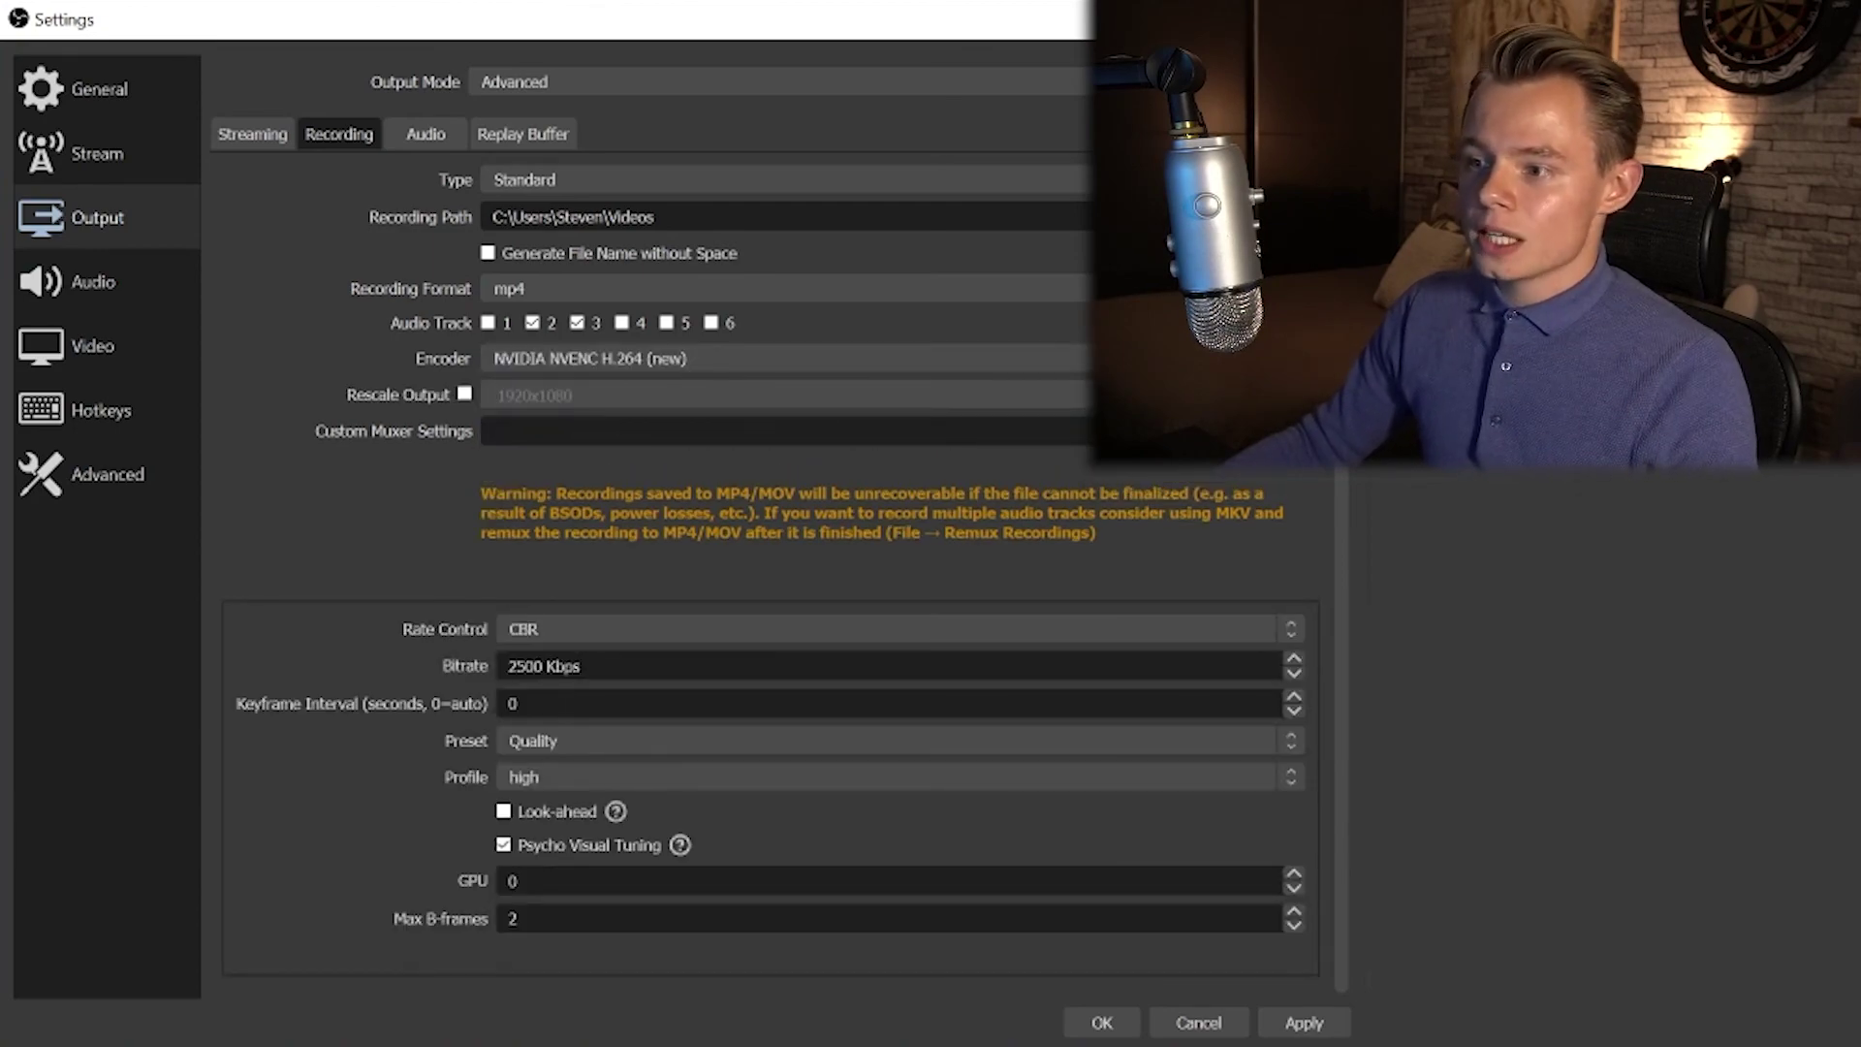
{"action": "scroll", "coordinate": [427, 676], "scroll_direction": "down", "scroll_amount": 1}
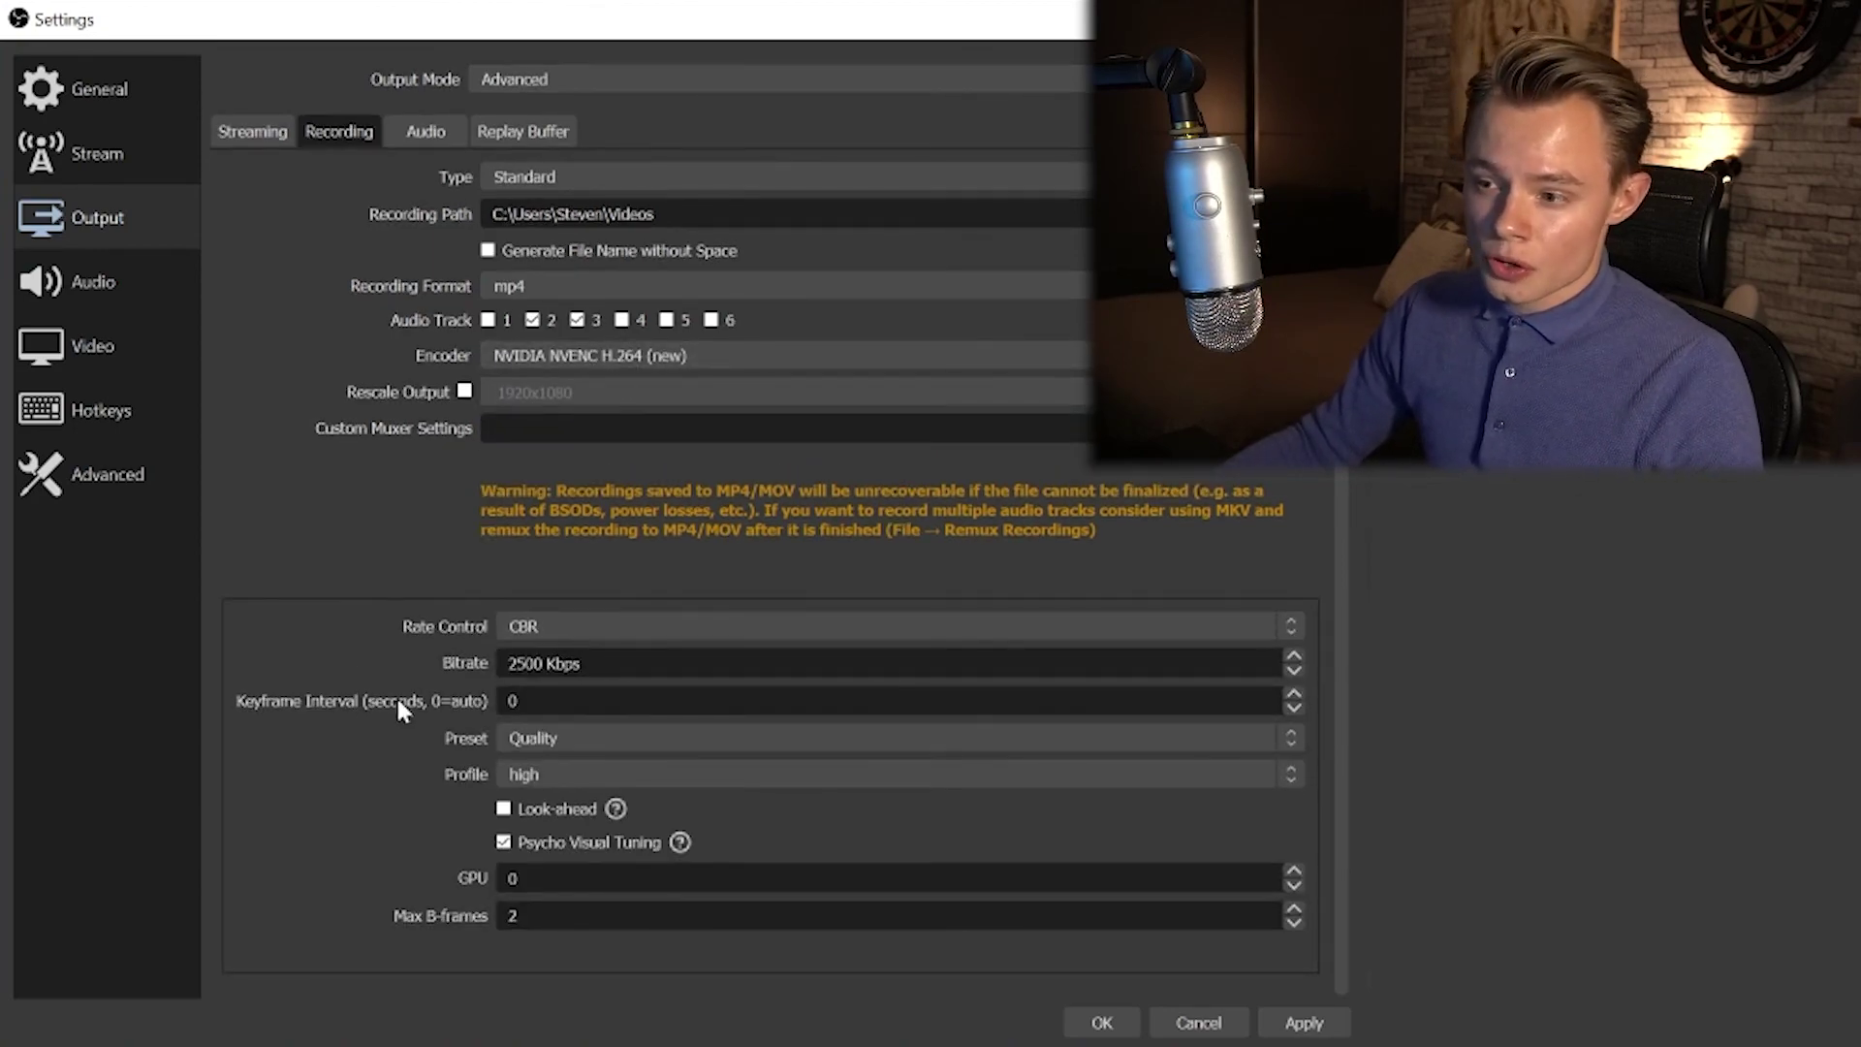
{"action": "left_click", "coordinate": [660, 361]}
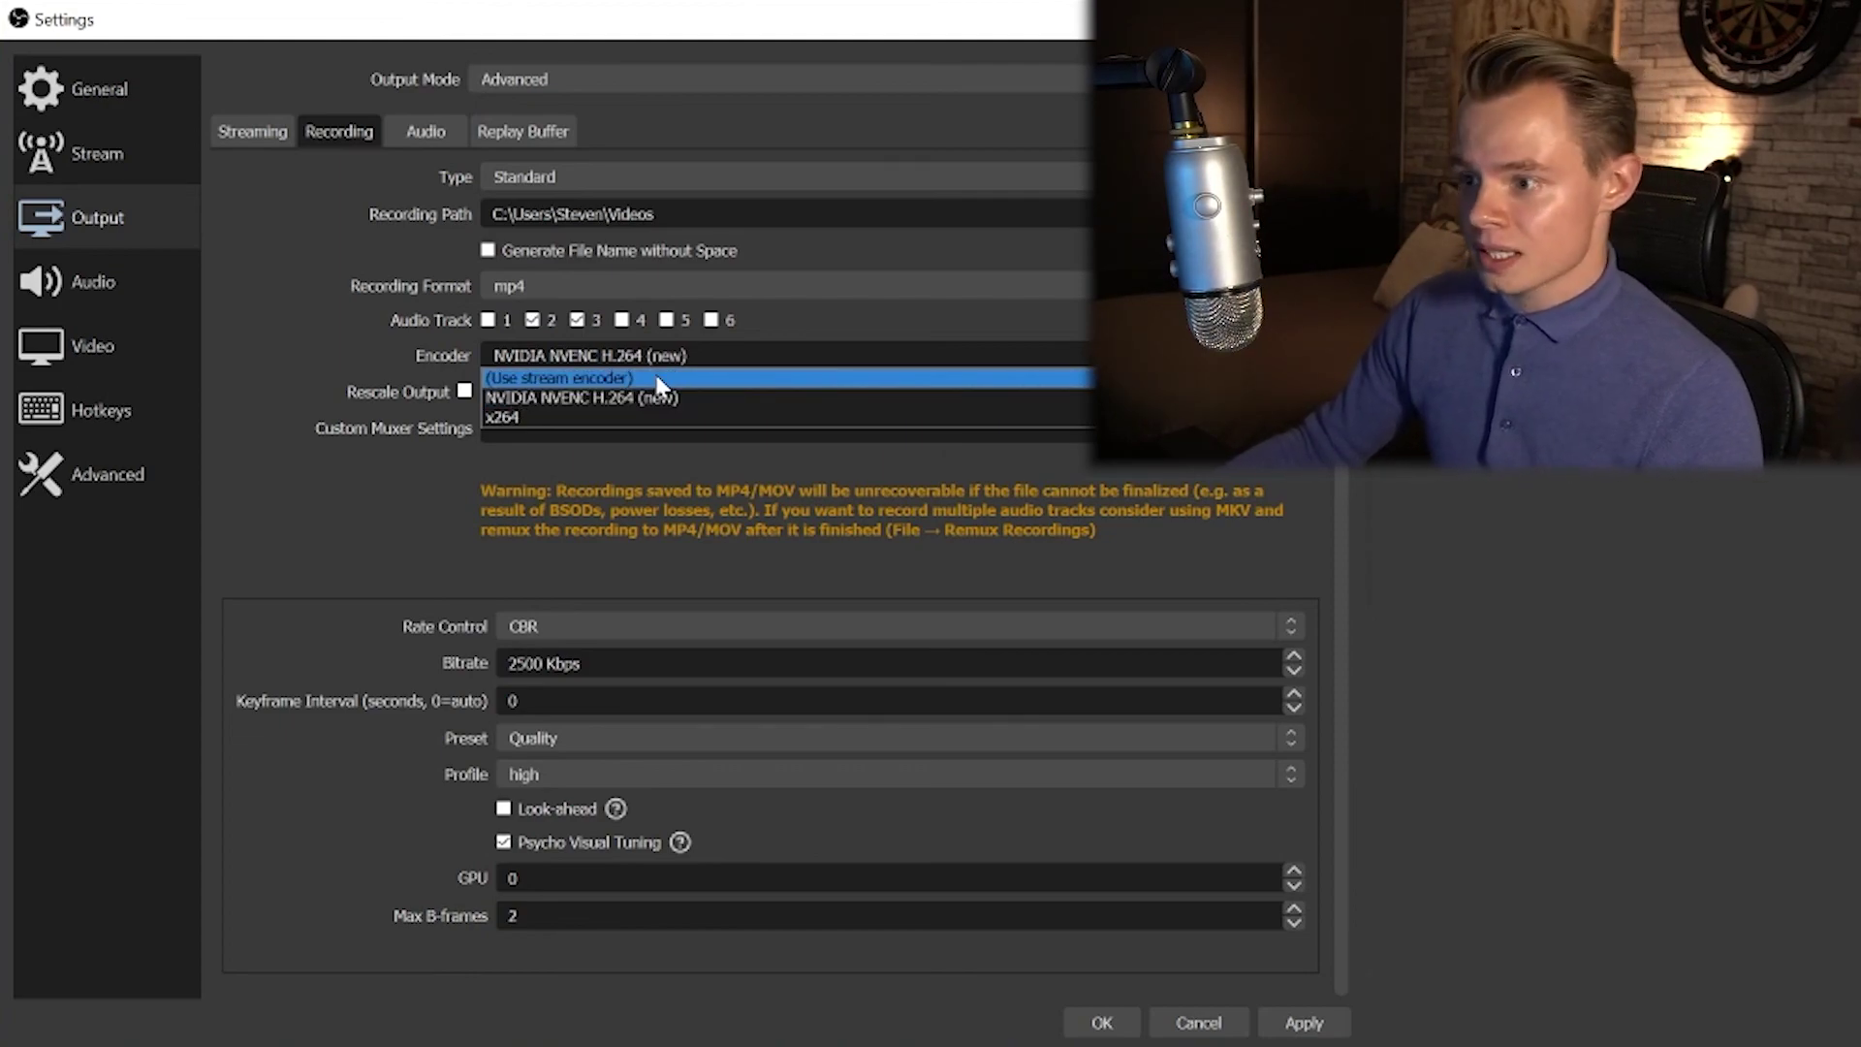
{"action": "left_click", "coordinate": [660, 380]}
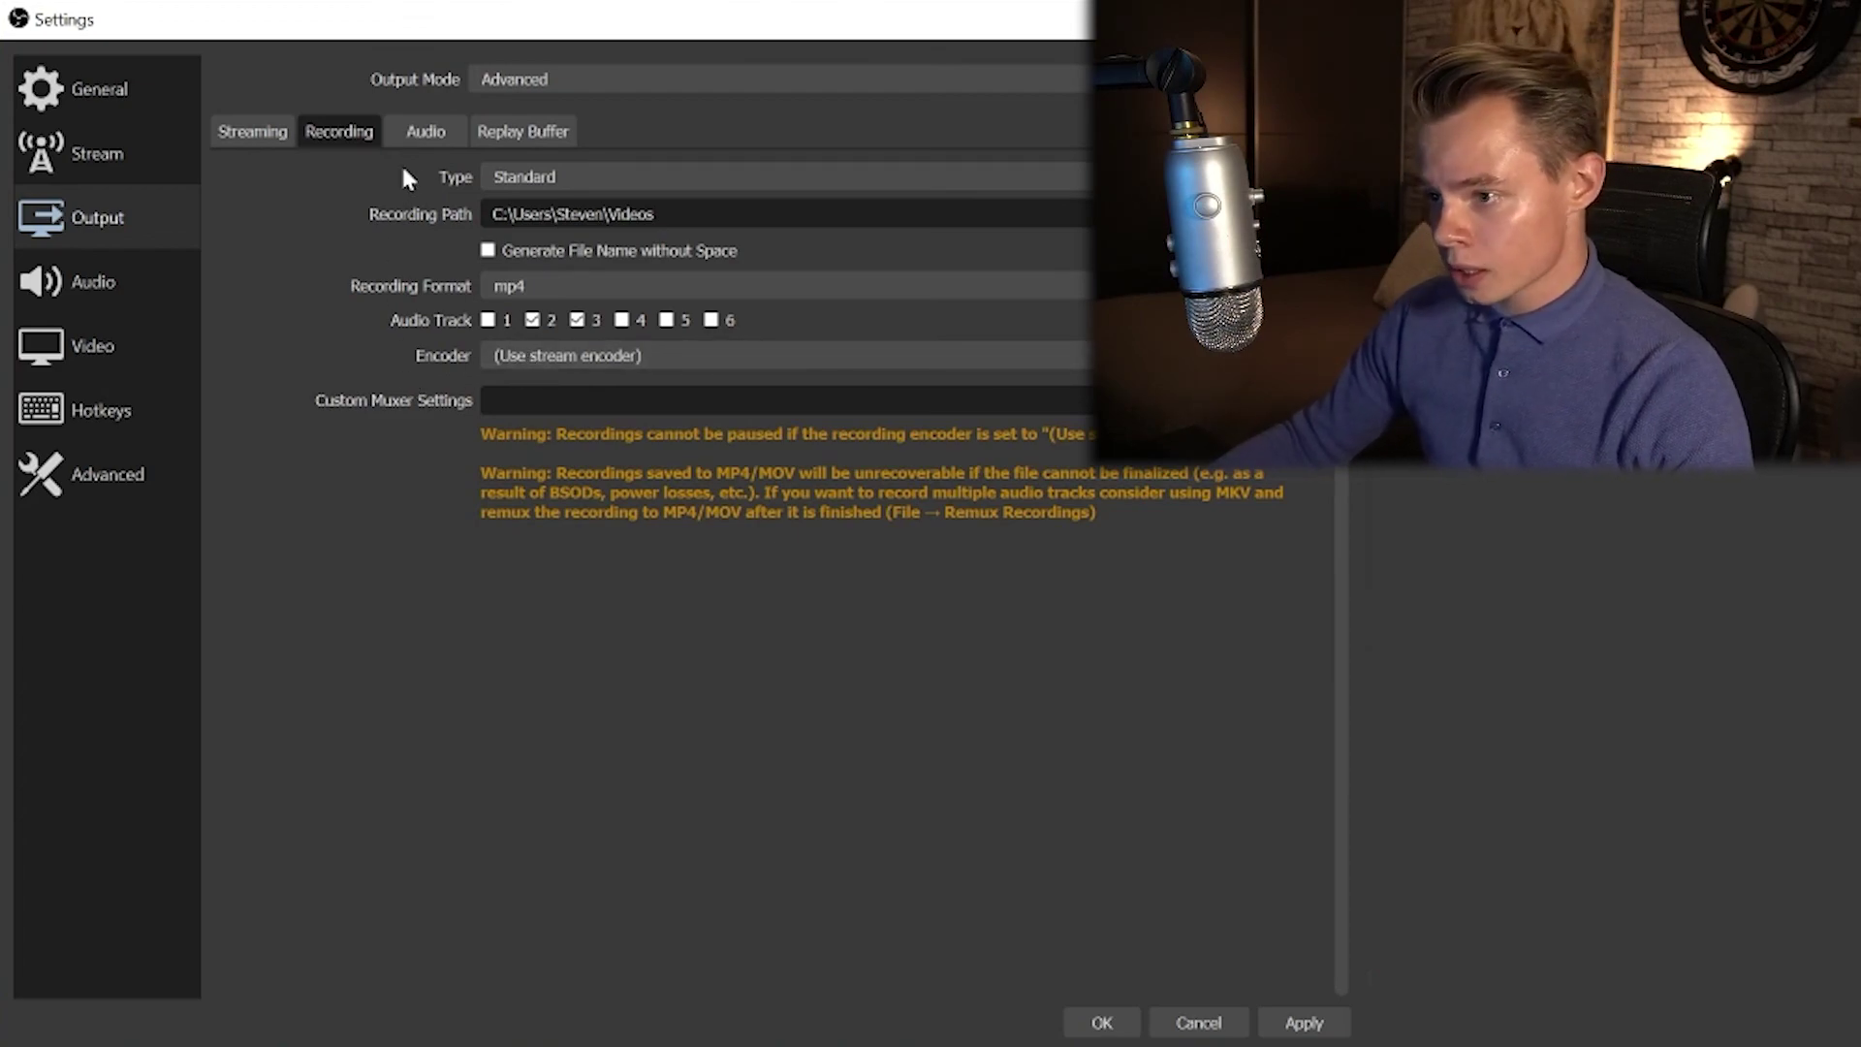
- Glance at the Audio and Replay Buffer tabs, ending on the Streaming output settings
{"action": "left_click", "coordinate": [432, 144]}
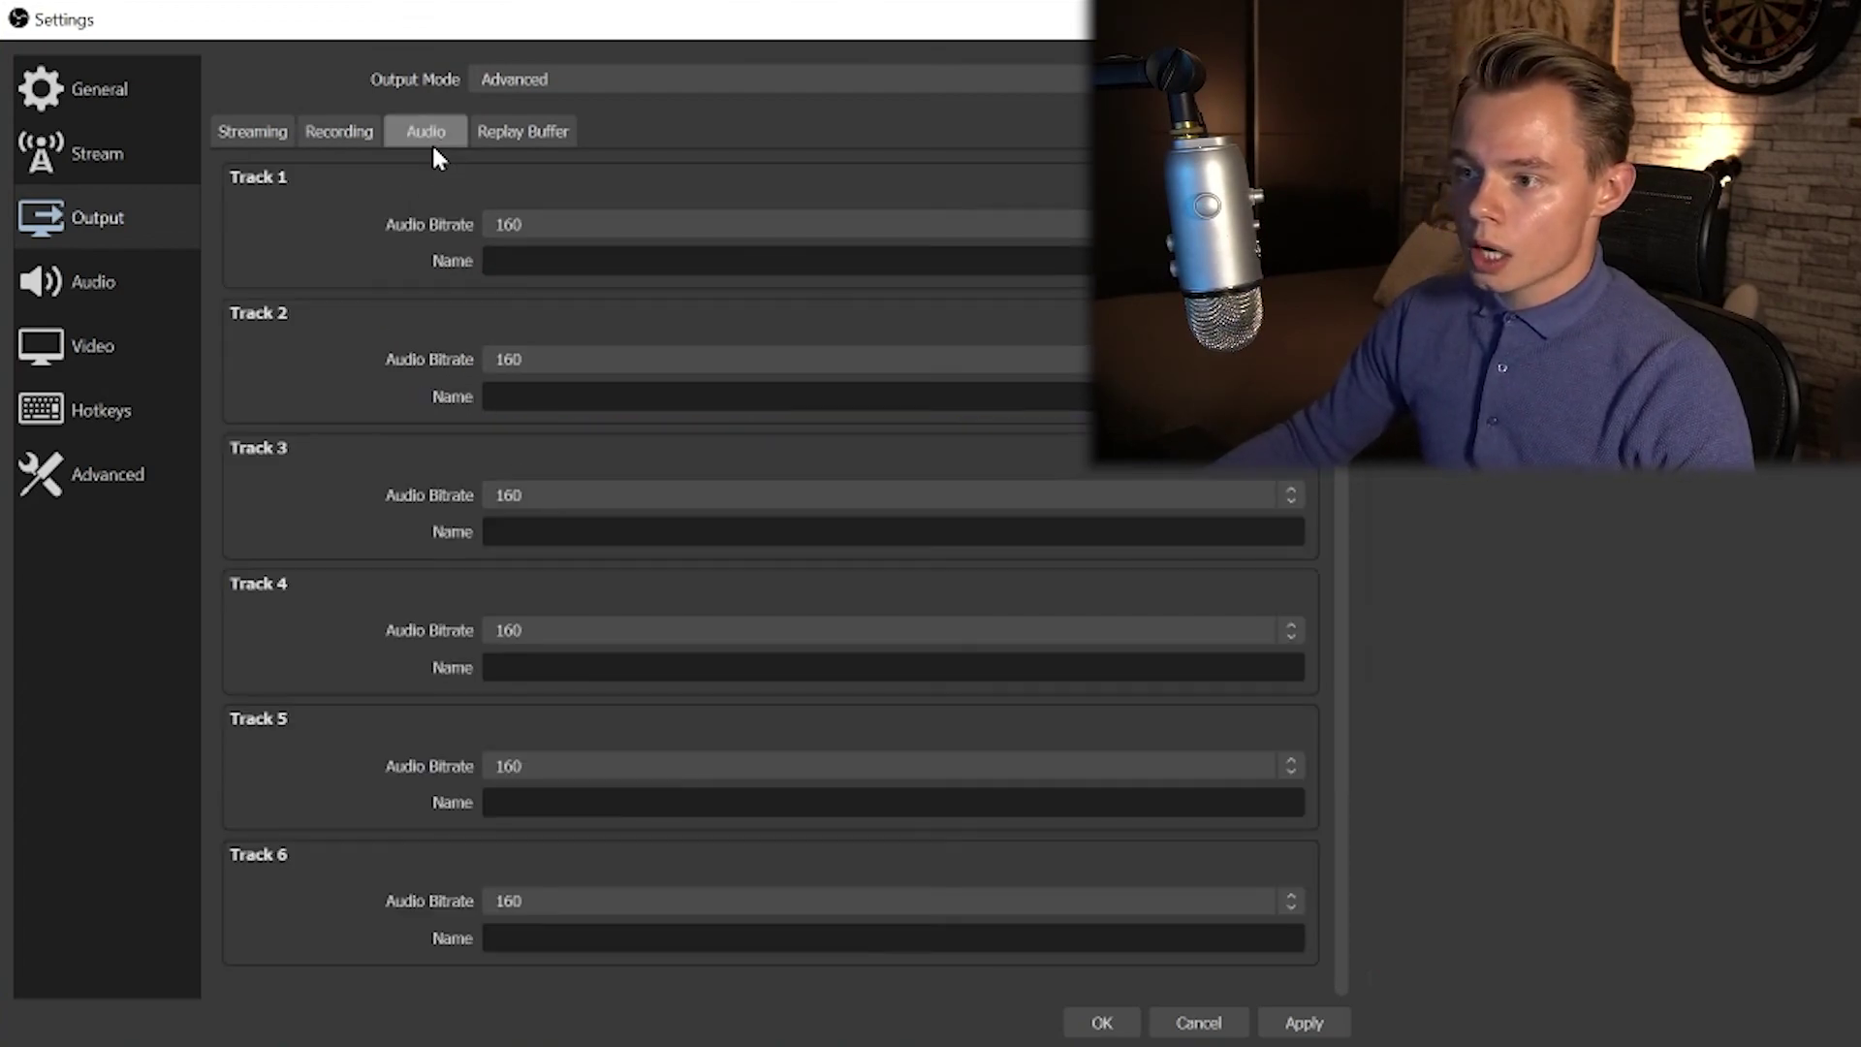
{"action": "left_click", "coordinate": [505, 131]}
{"action": "left_click", "coordinate": [284, 138]}
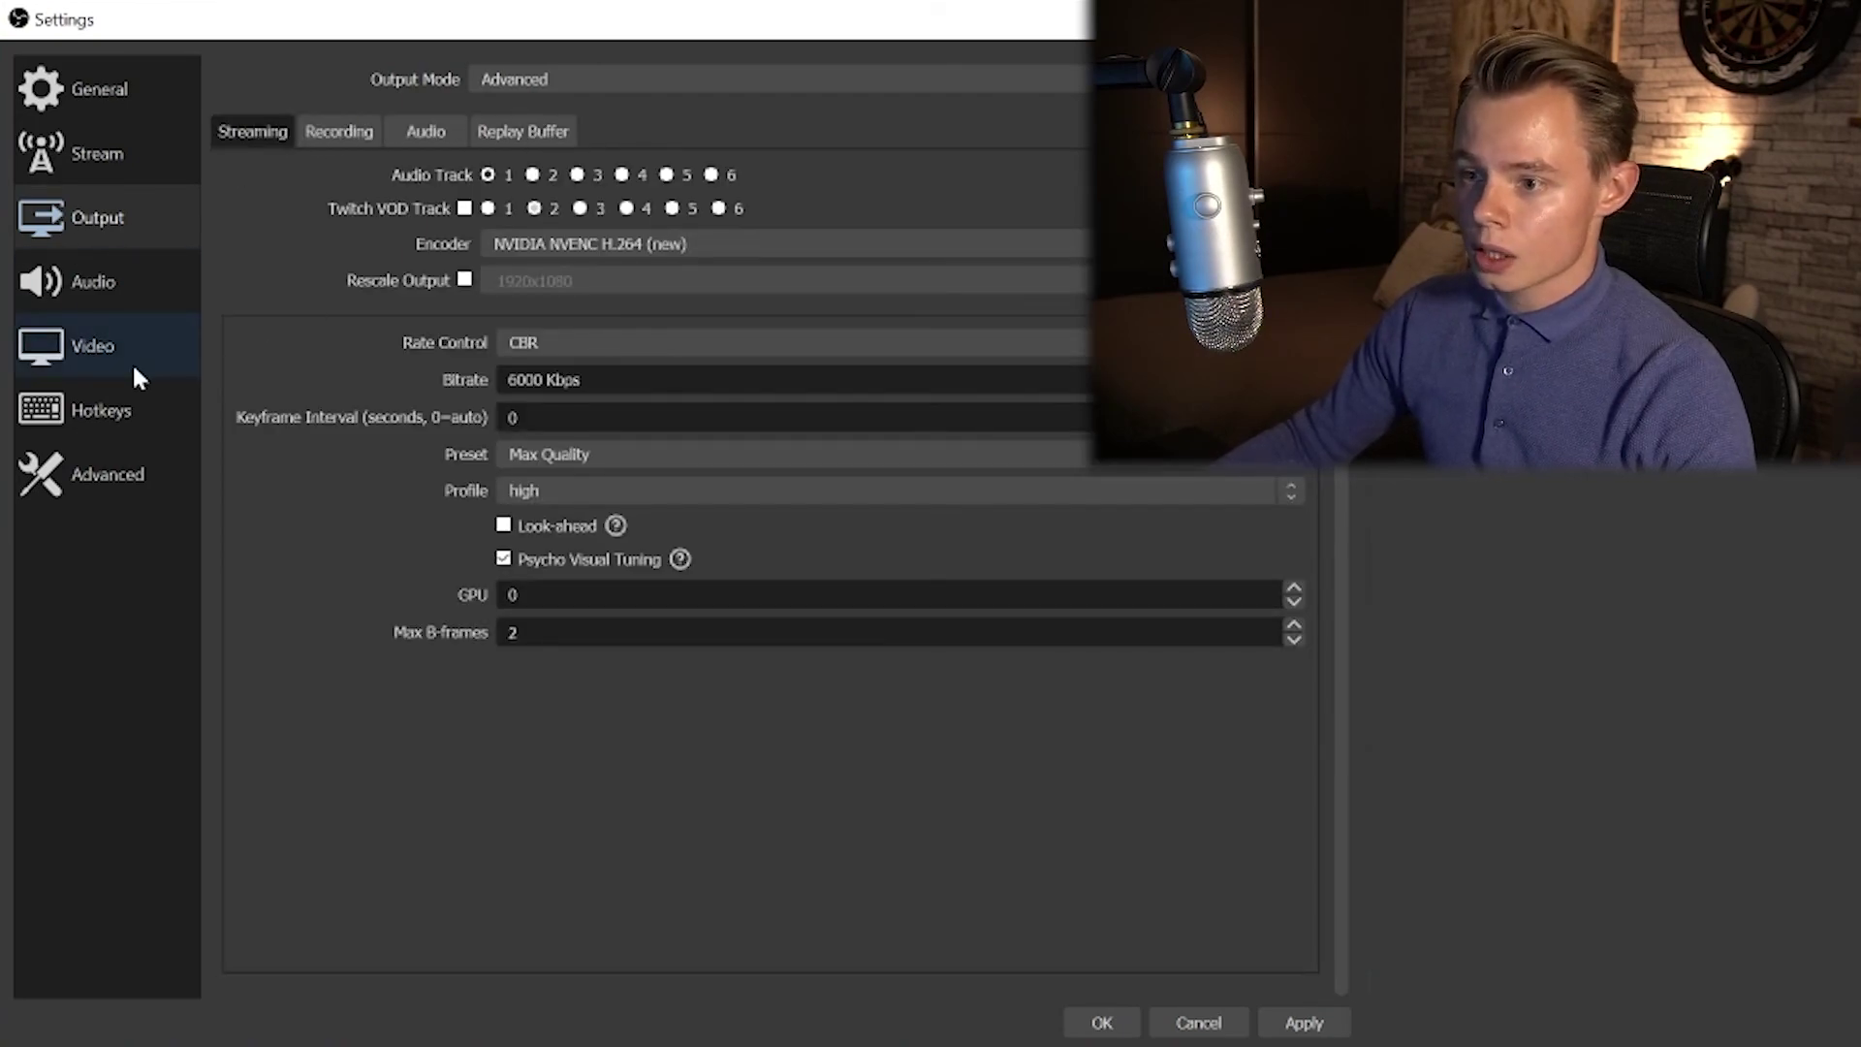
- On the Audio page, pick Microfoon (Yeti Stereo Microphone) for Mic/Auxiliary and Default for Desktop Audio
{"action": "left_click", "coordinate": [97, 283]}
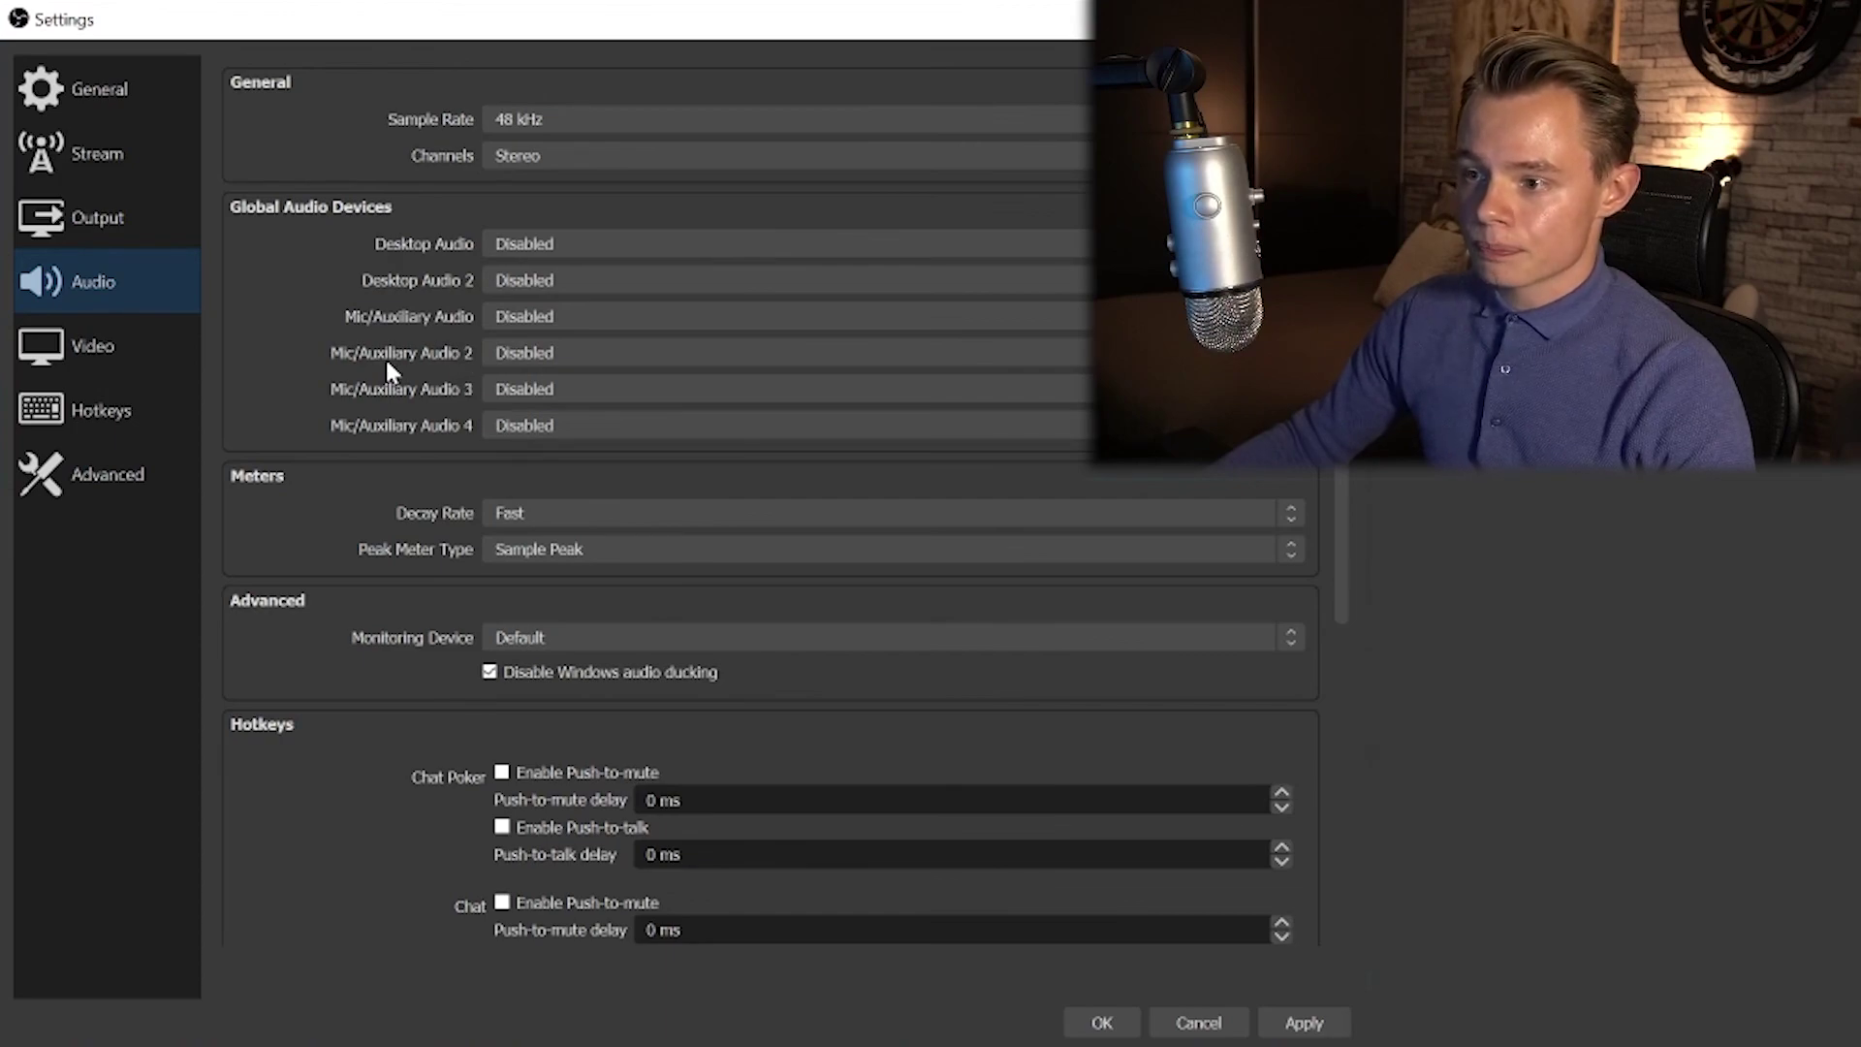
{"action": "left_click", "coordinate": [553, 316]}
{"action": "left_click", "coordinate": [572, 450]}
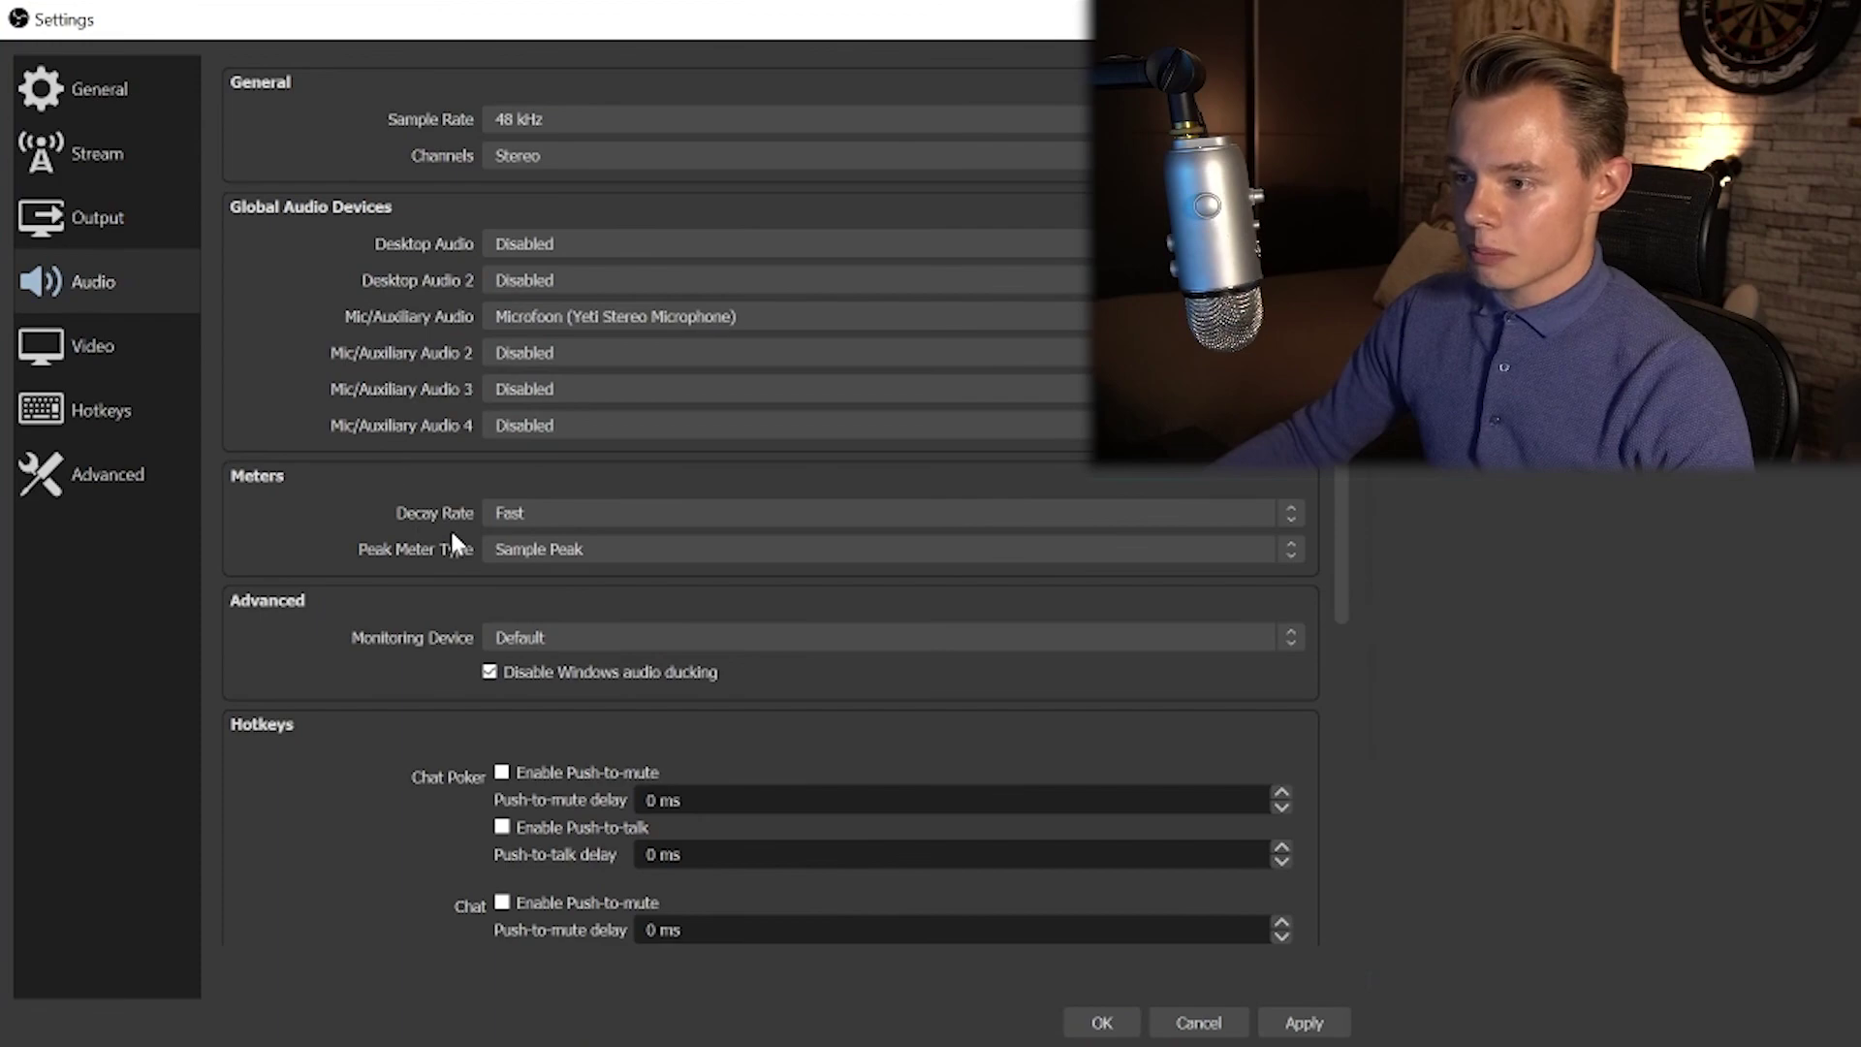
{"action": "left_click", "coordinate": [581, 241]}
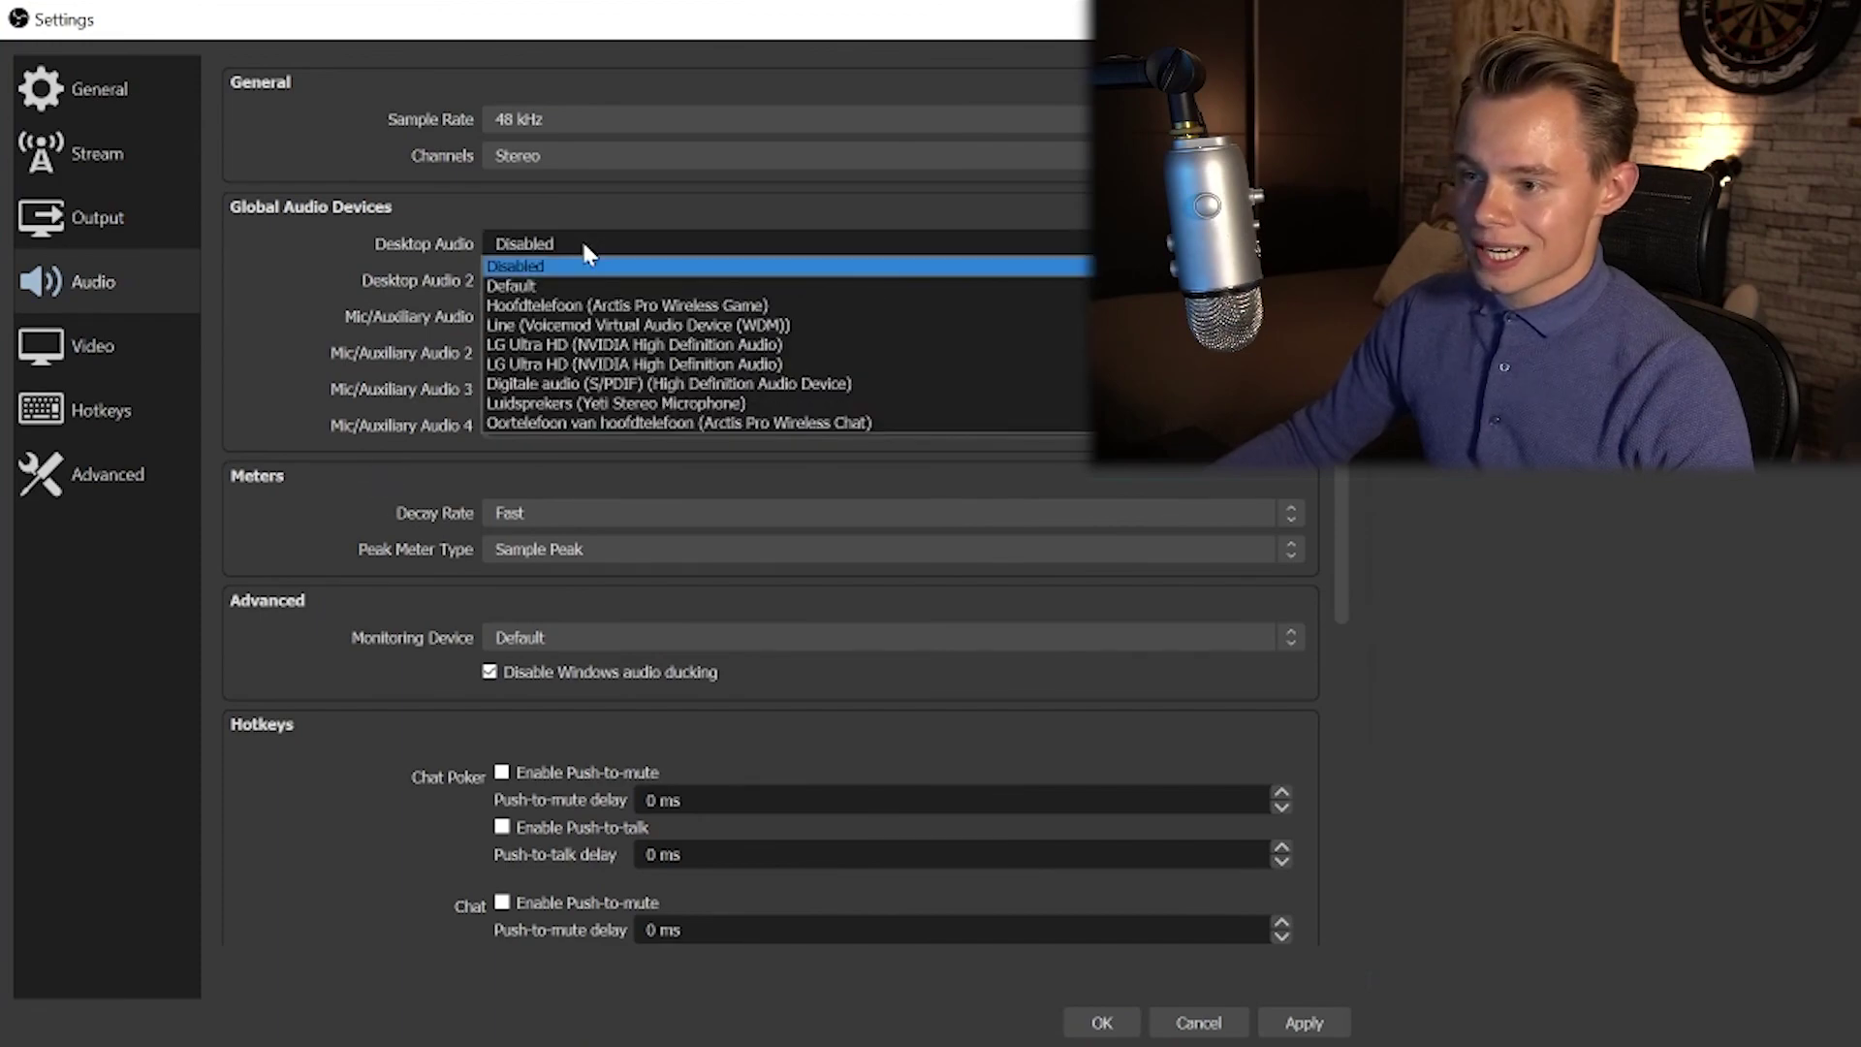
{"action": "left_click", "coordinate": [520, 283]}
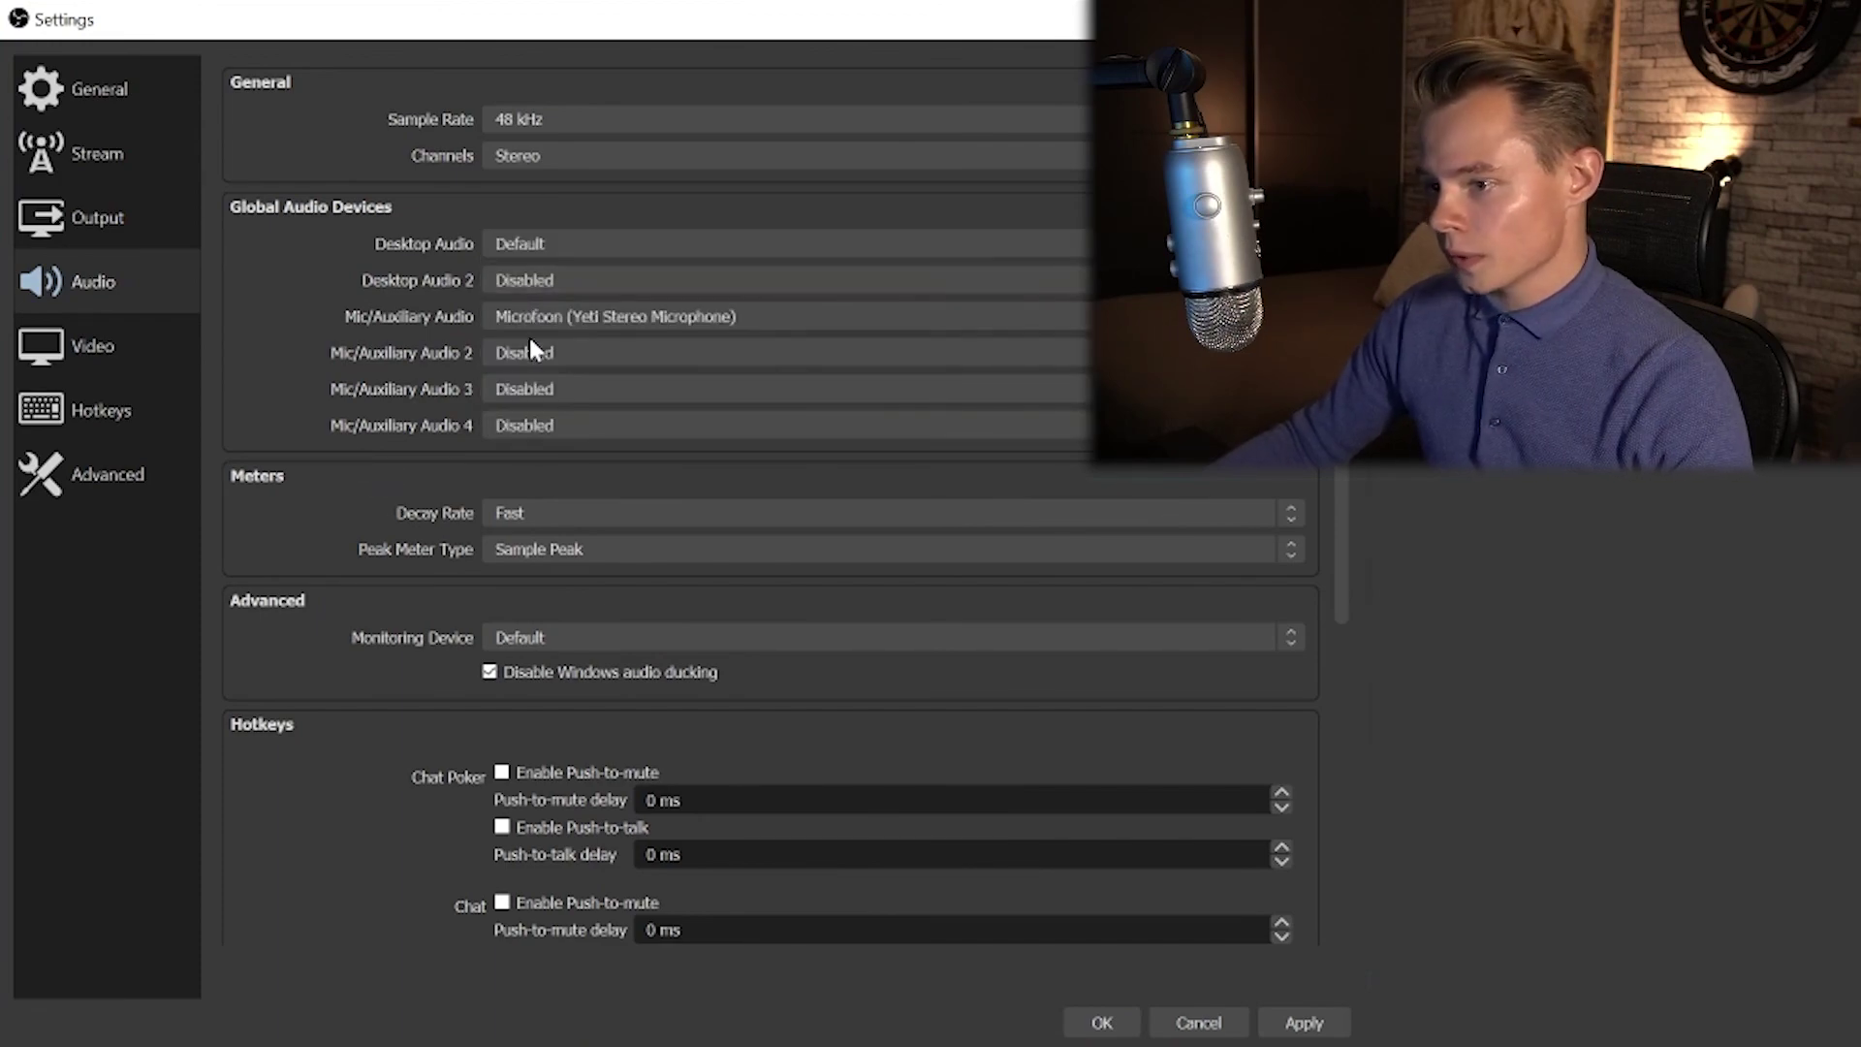
{"action": "left_click", "coordinate": [562, 244]}
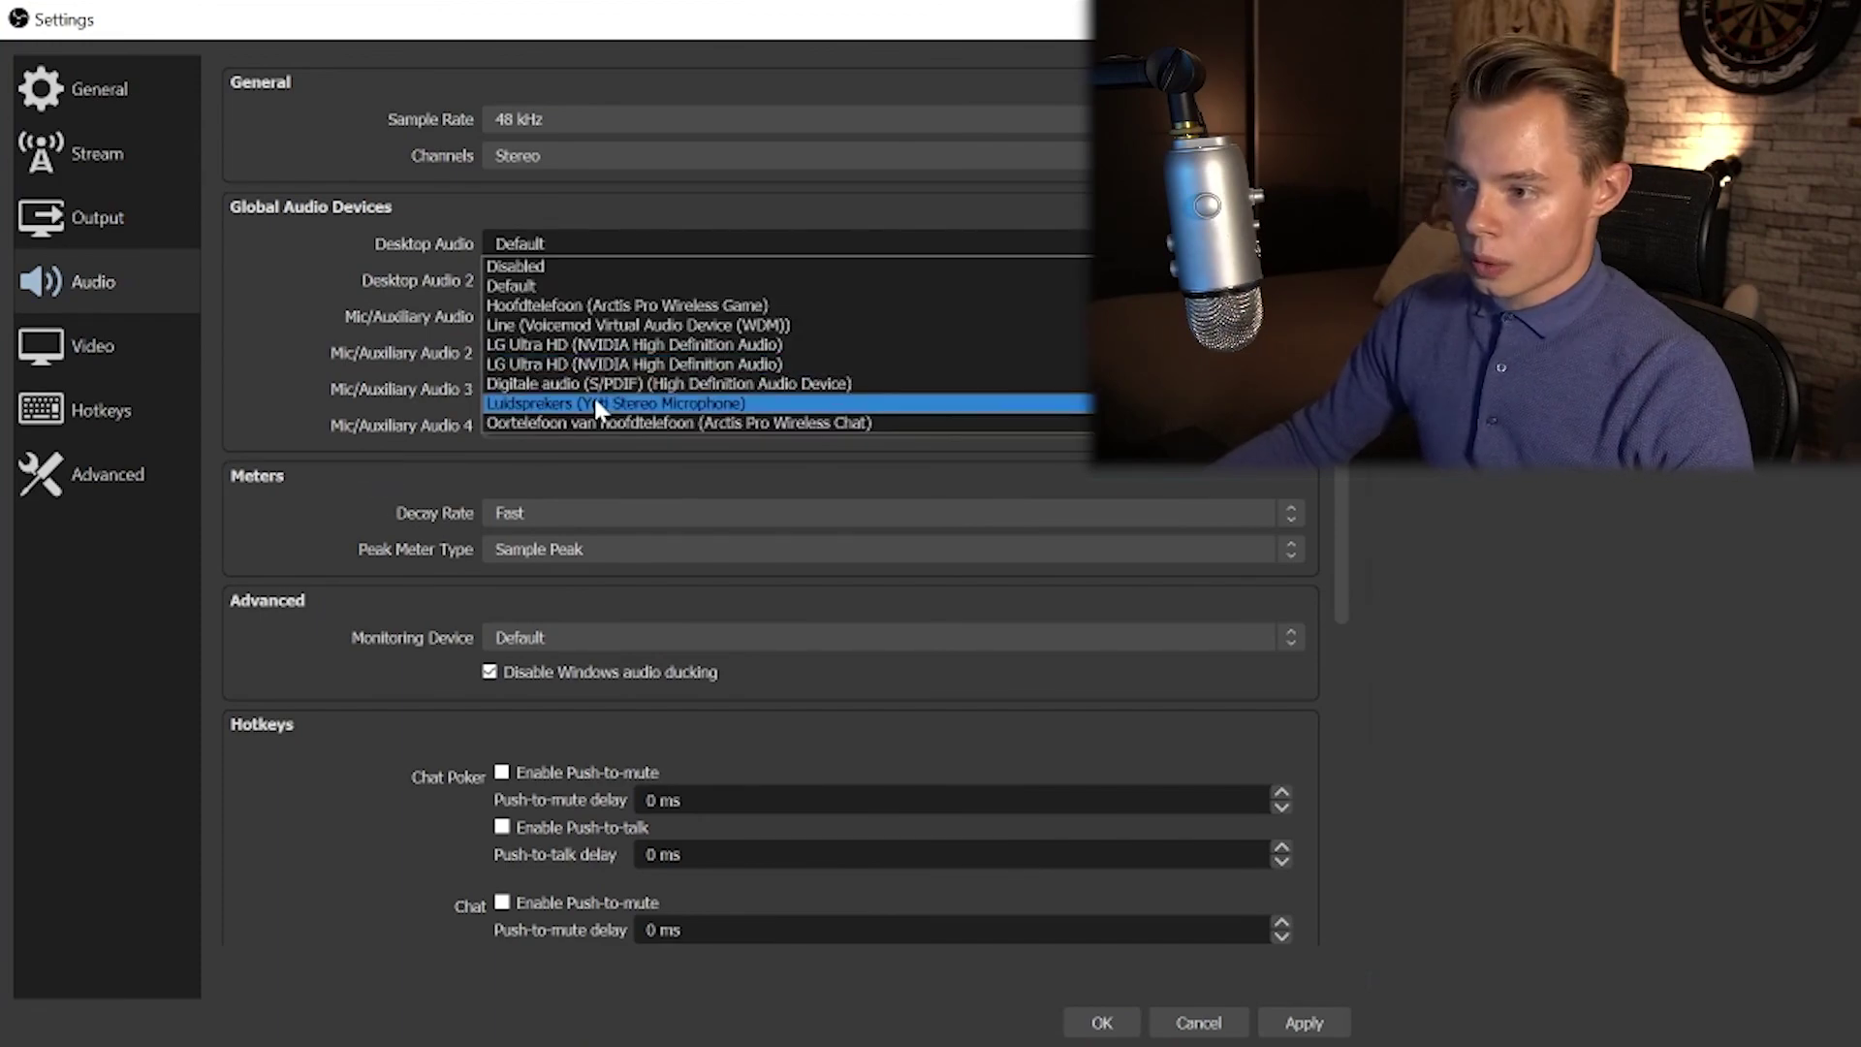
{"action": "left_click", "coordinate": [557, 242]}
{"action": "scroll", "coordinate": [349, 320], "scroll_direction": "down", "scroll_amount": 1}
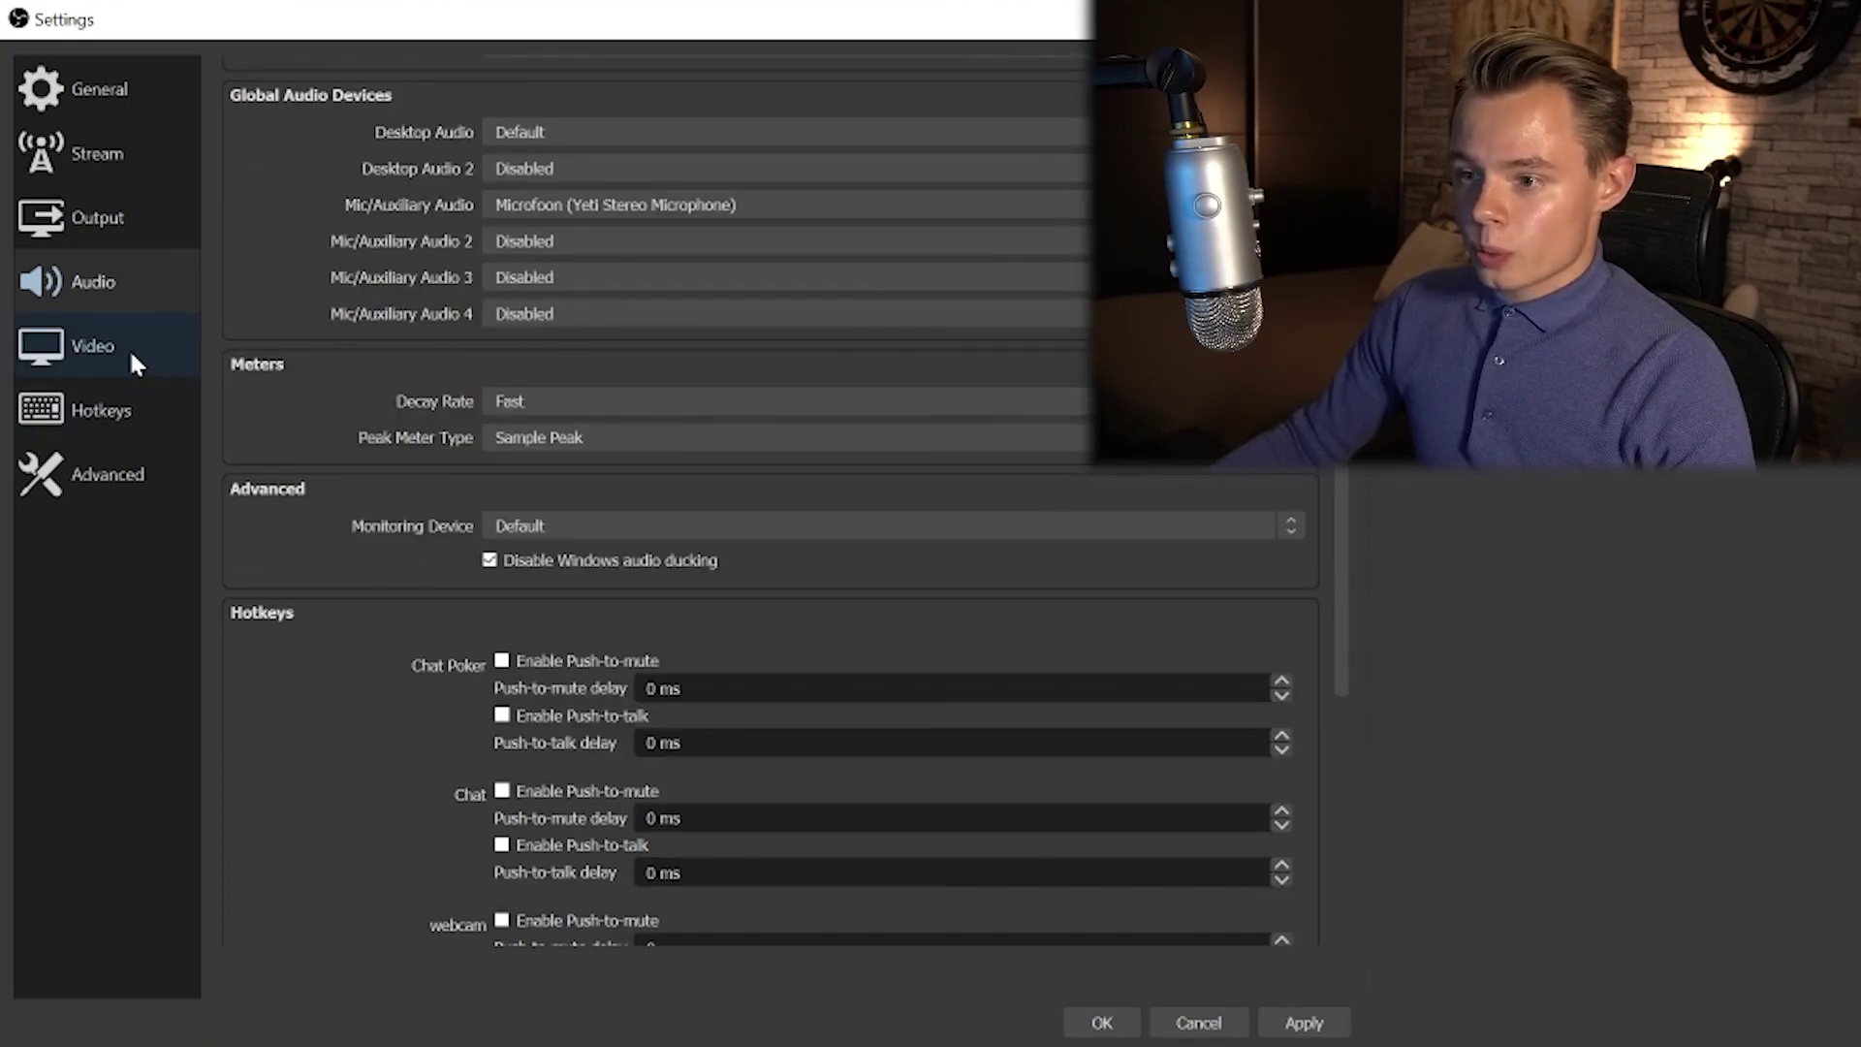
- On the Video page, enter 1600x900 as the Output (Scaled) Resolution
{"action": "left_click", "coordinate": [134, 363]}
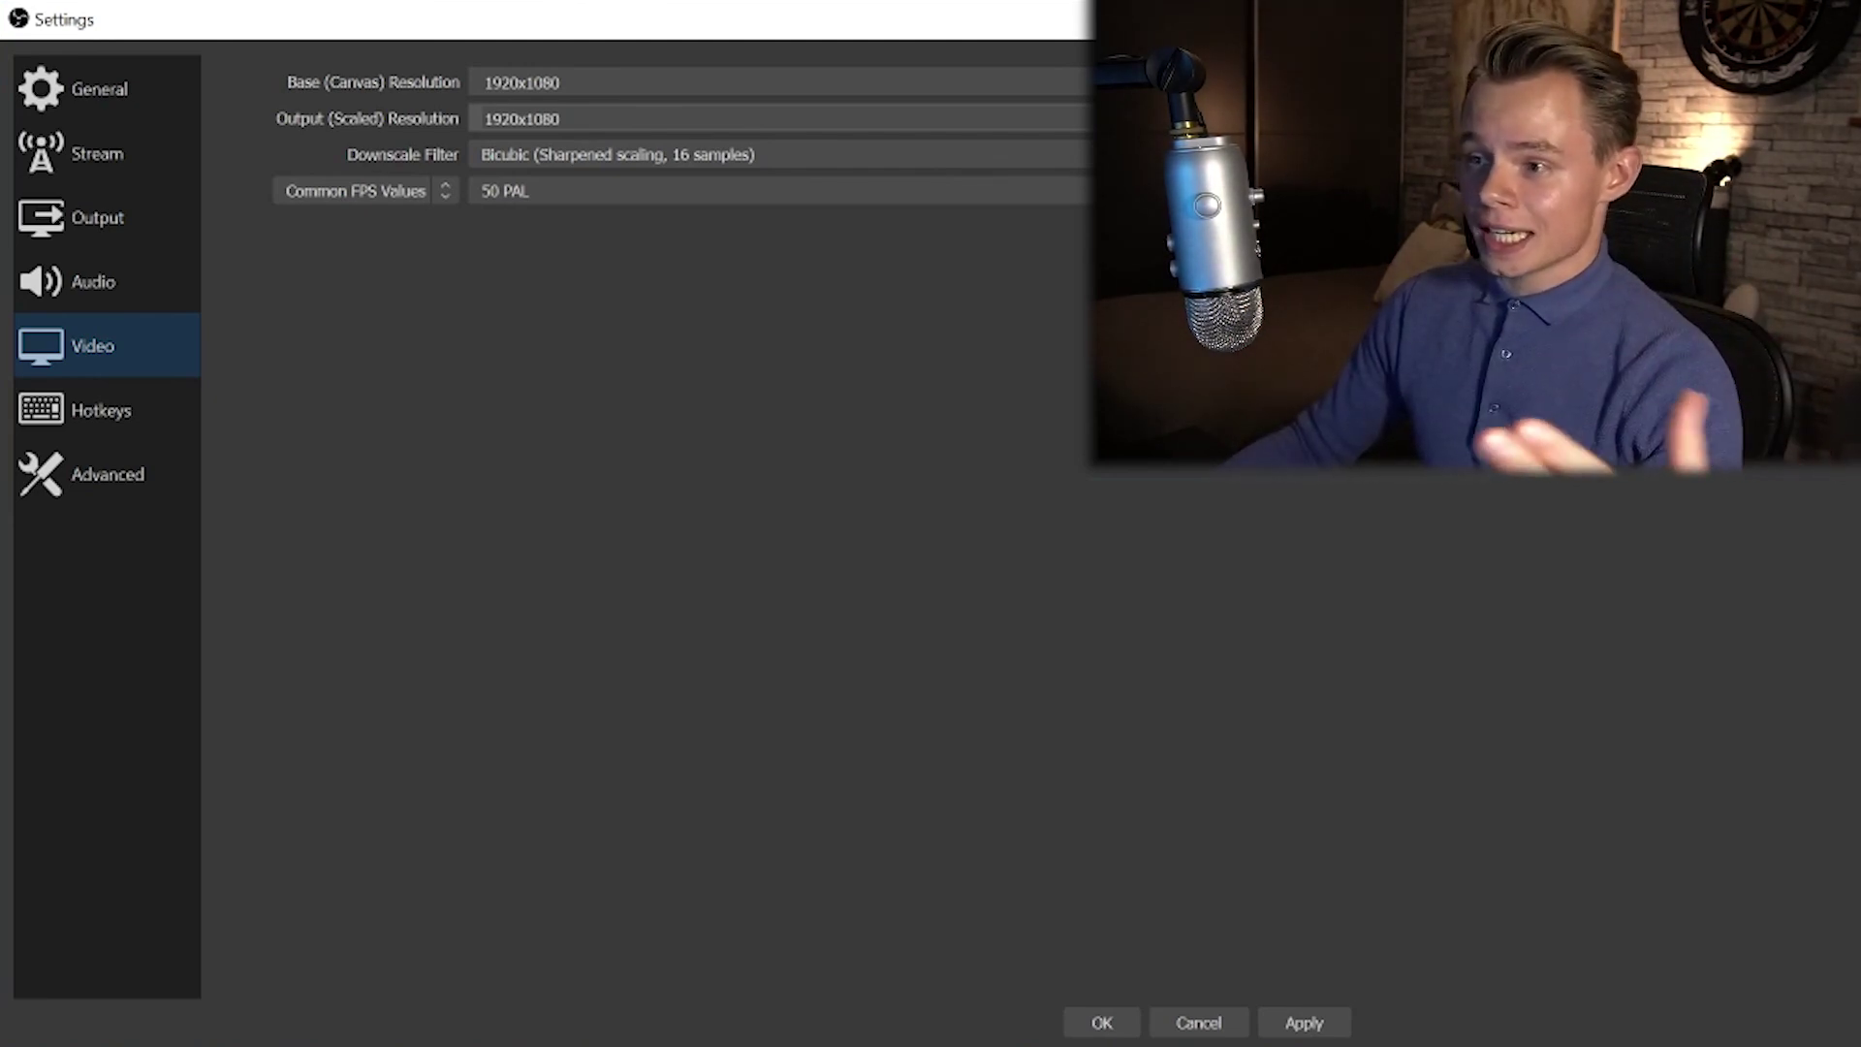
{"action": "left_click", "coordinate": [1057, 119]}
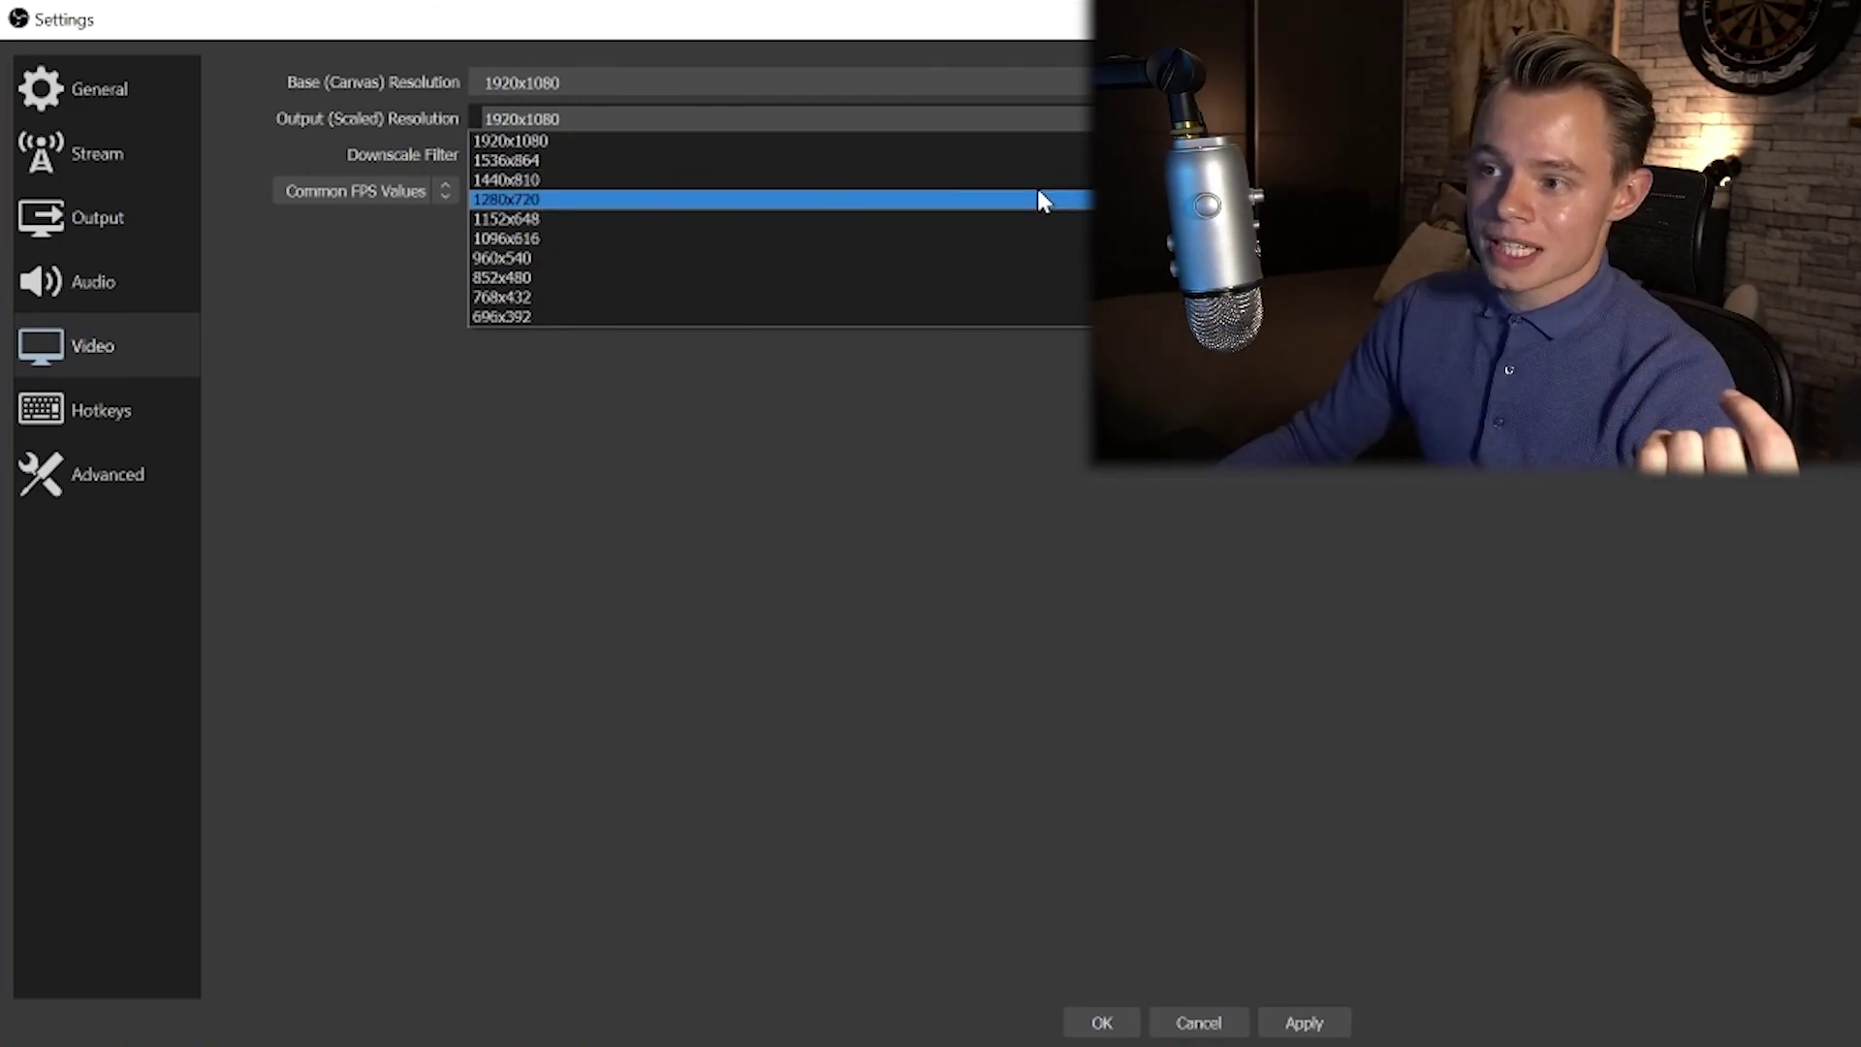
{"action": "left_click", "coordinate": [294, 713]}
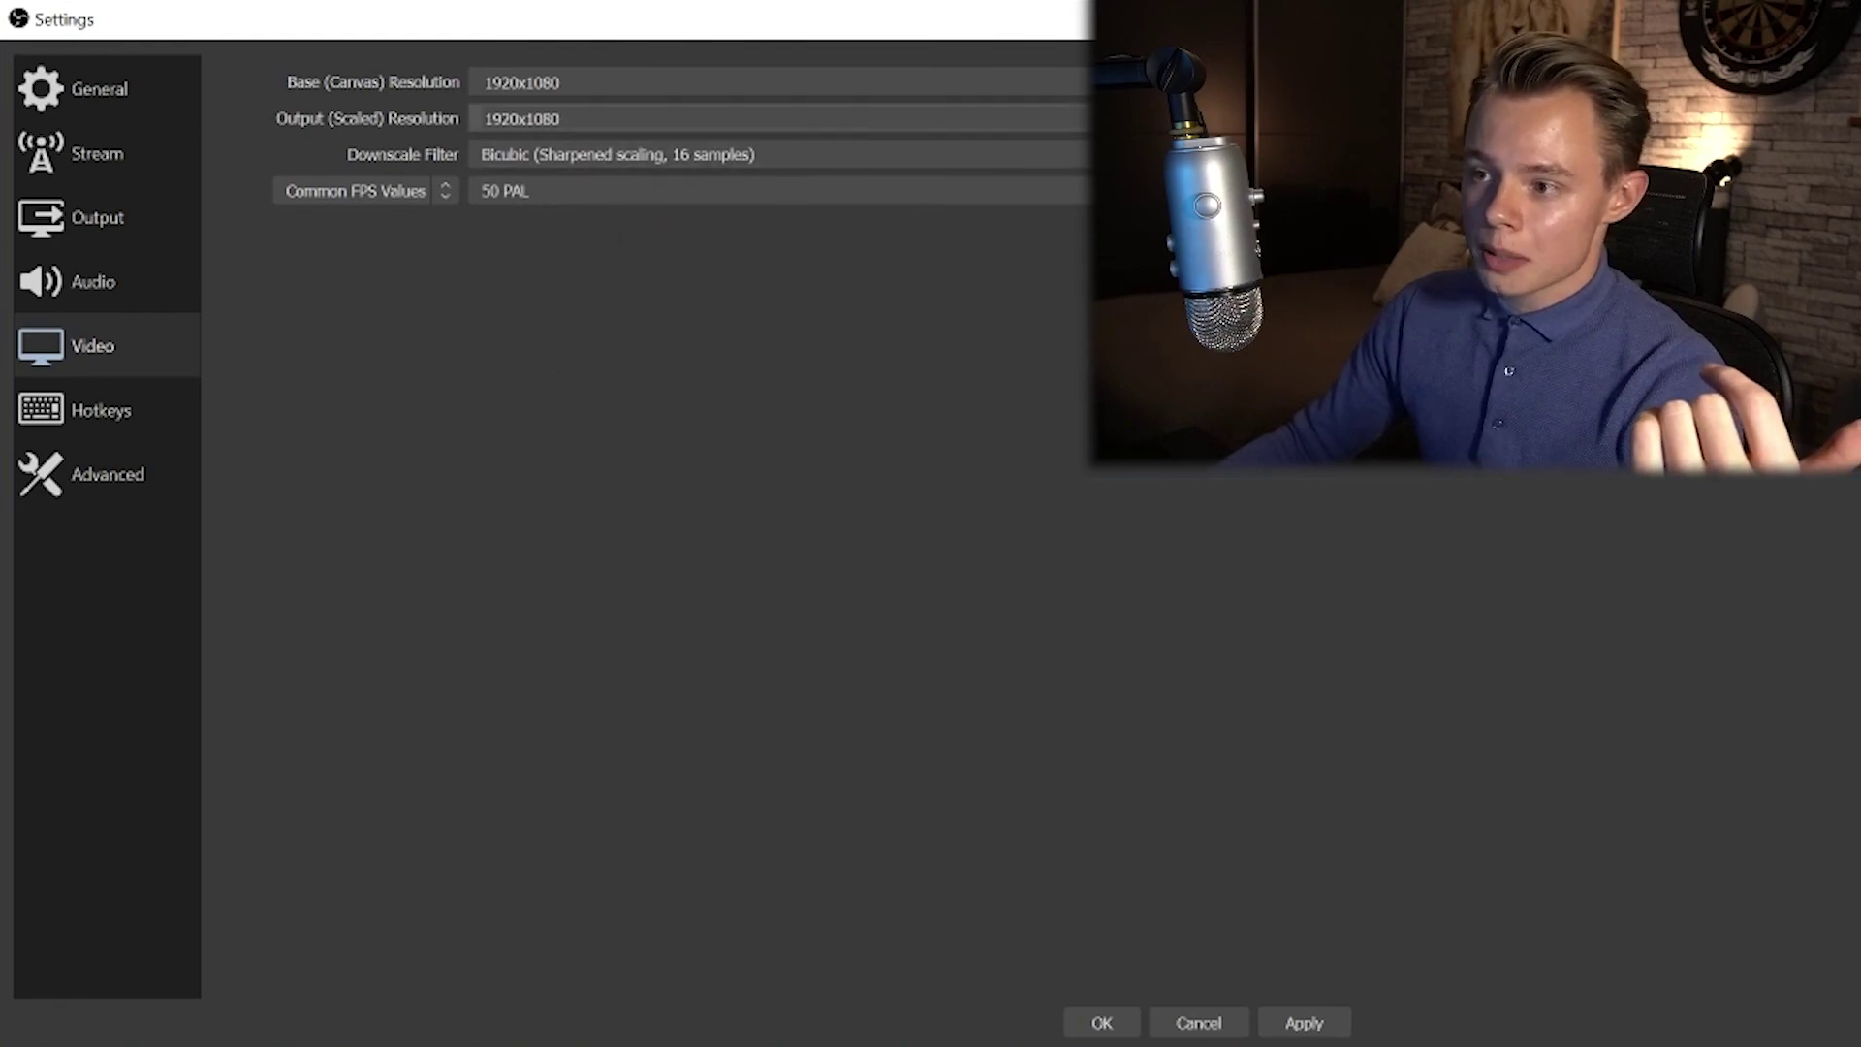
{"action": "key", "text": "ctrl+a"}
{"action": "type", "text": "1600x900"}
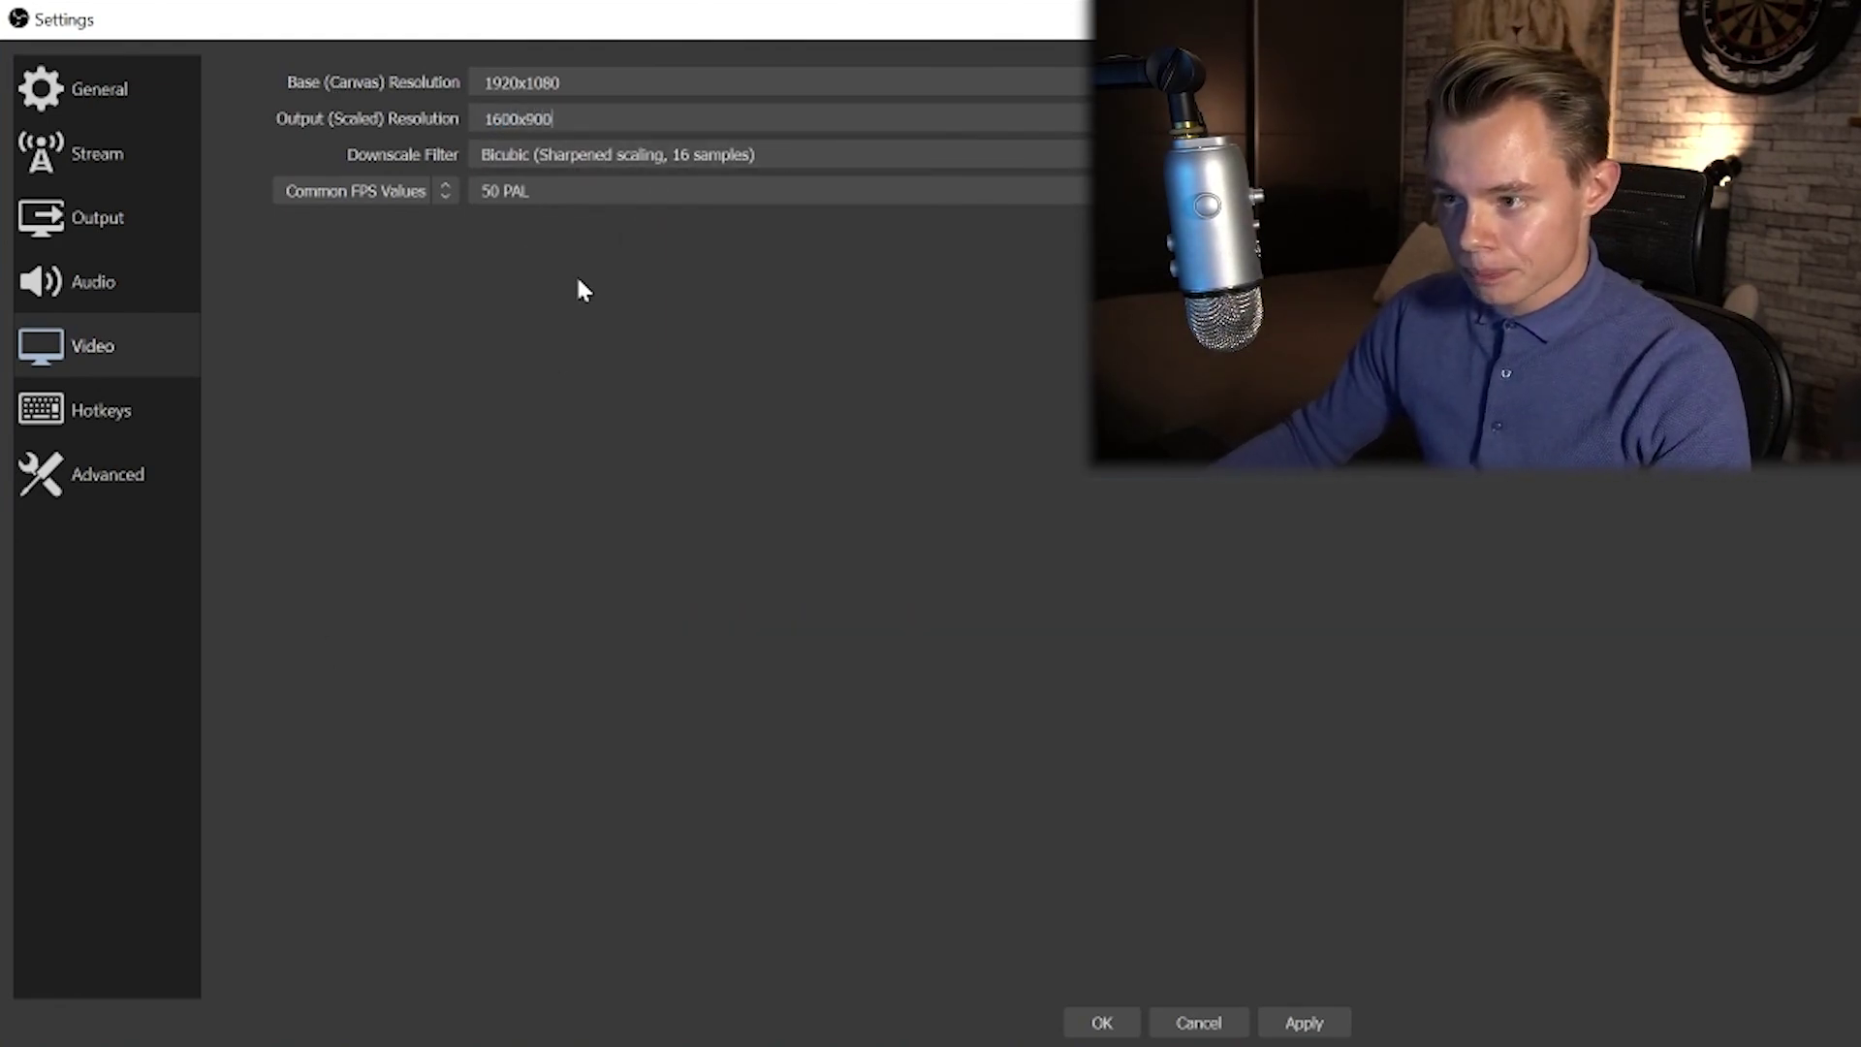
{"action": "left_click", "coordinate": [540, 191]}
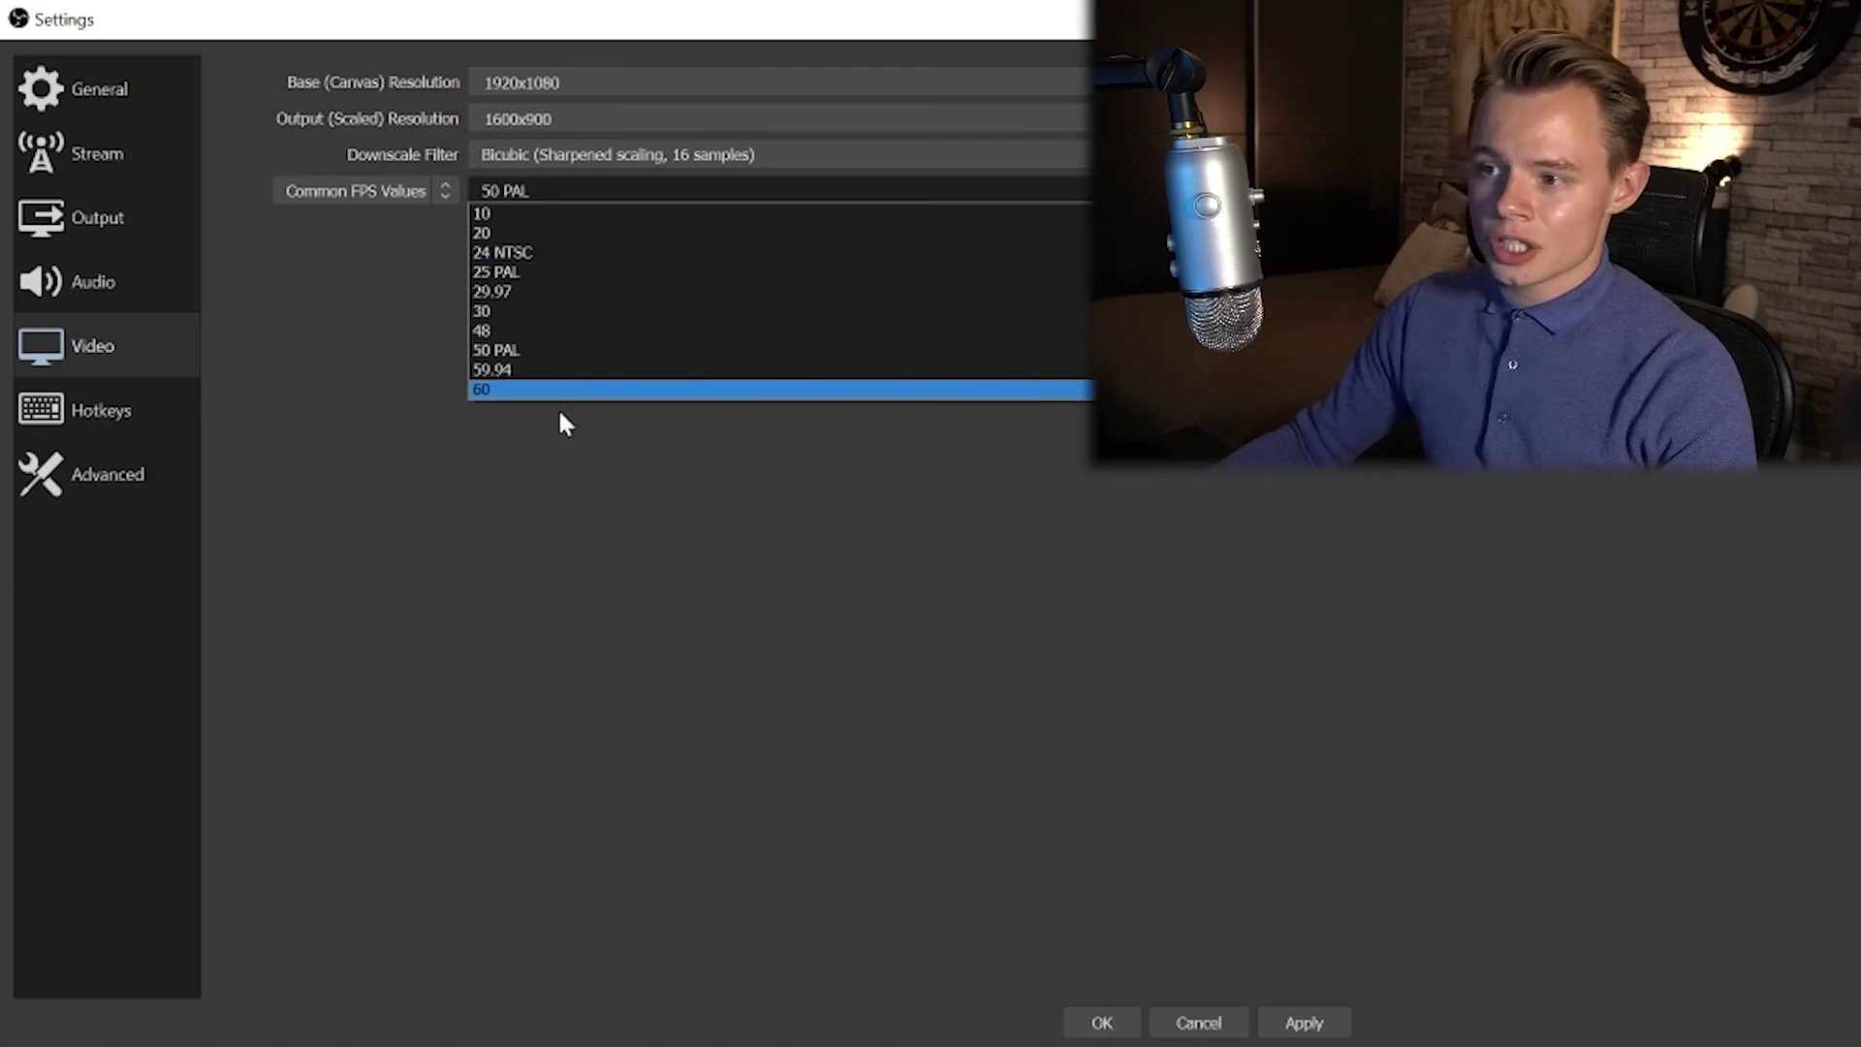
{"action": "left_click", "coordinate": [369, 822]}
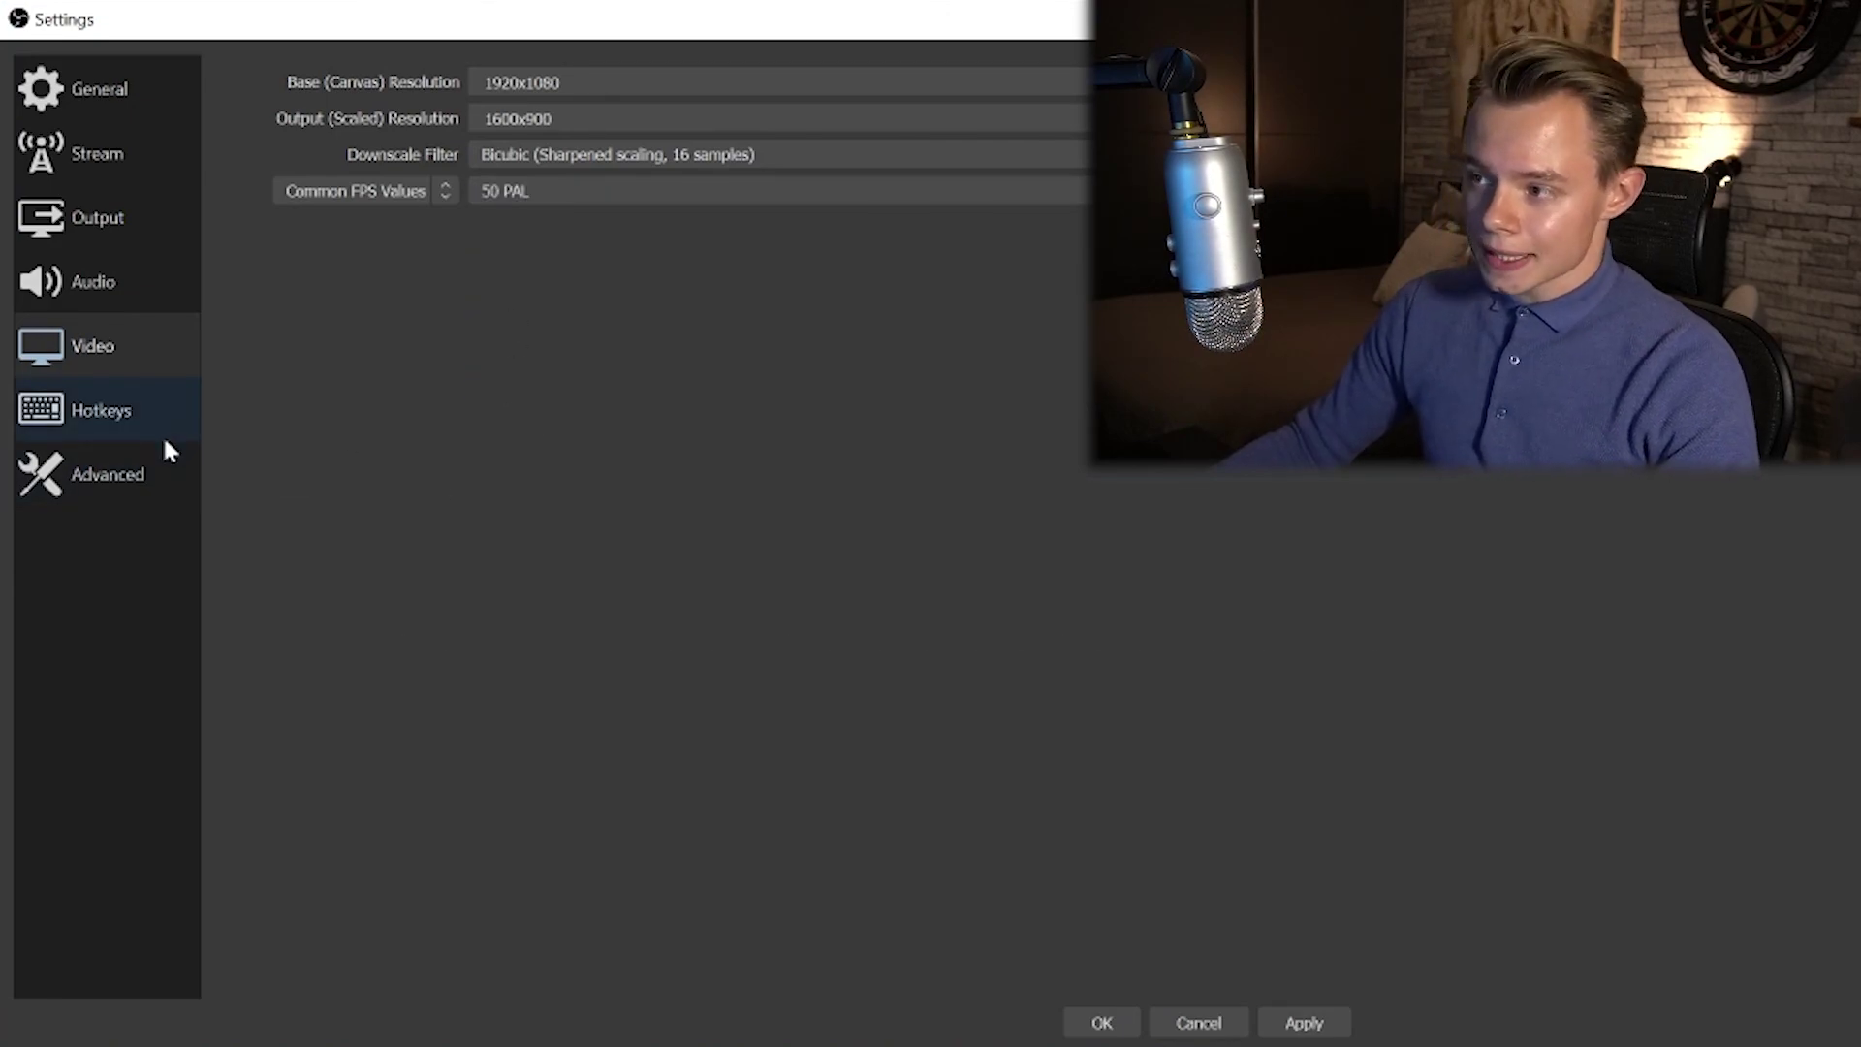
- Open the Hotkeys page and scroll through its shortcut list
{"action": "left_click", "coordinate": [137, 444]}
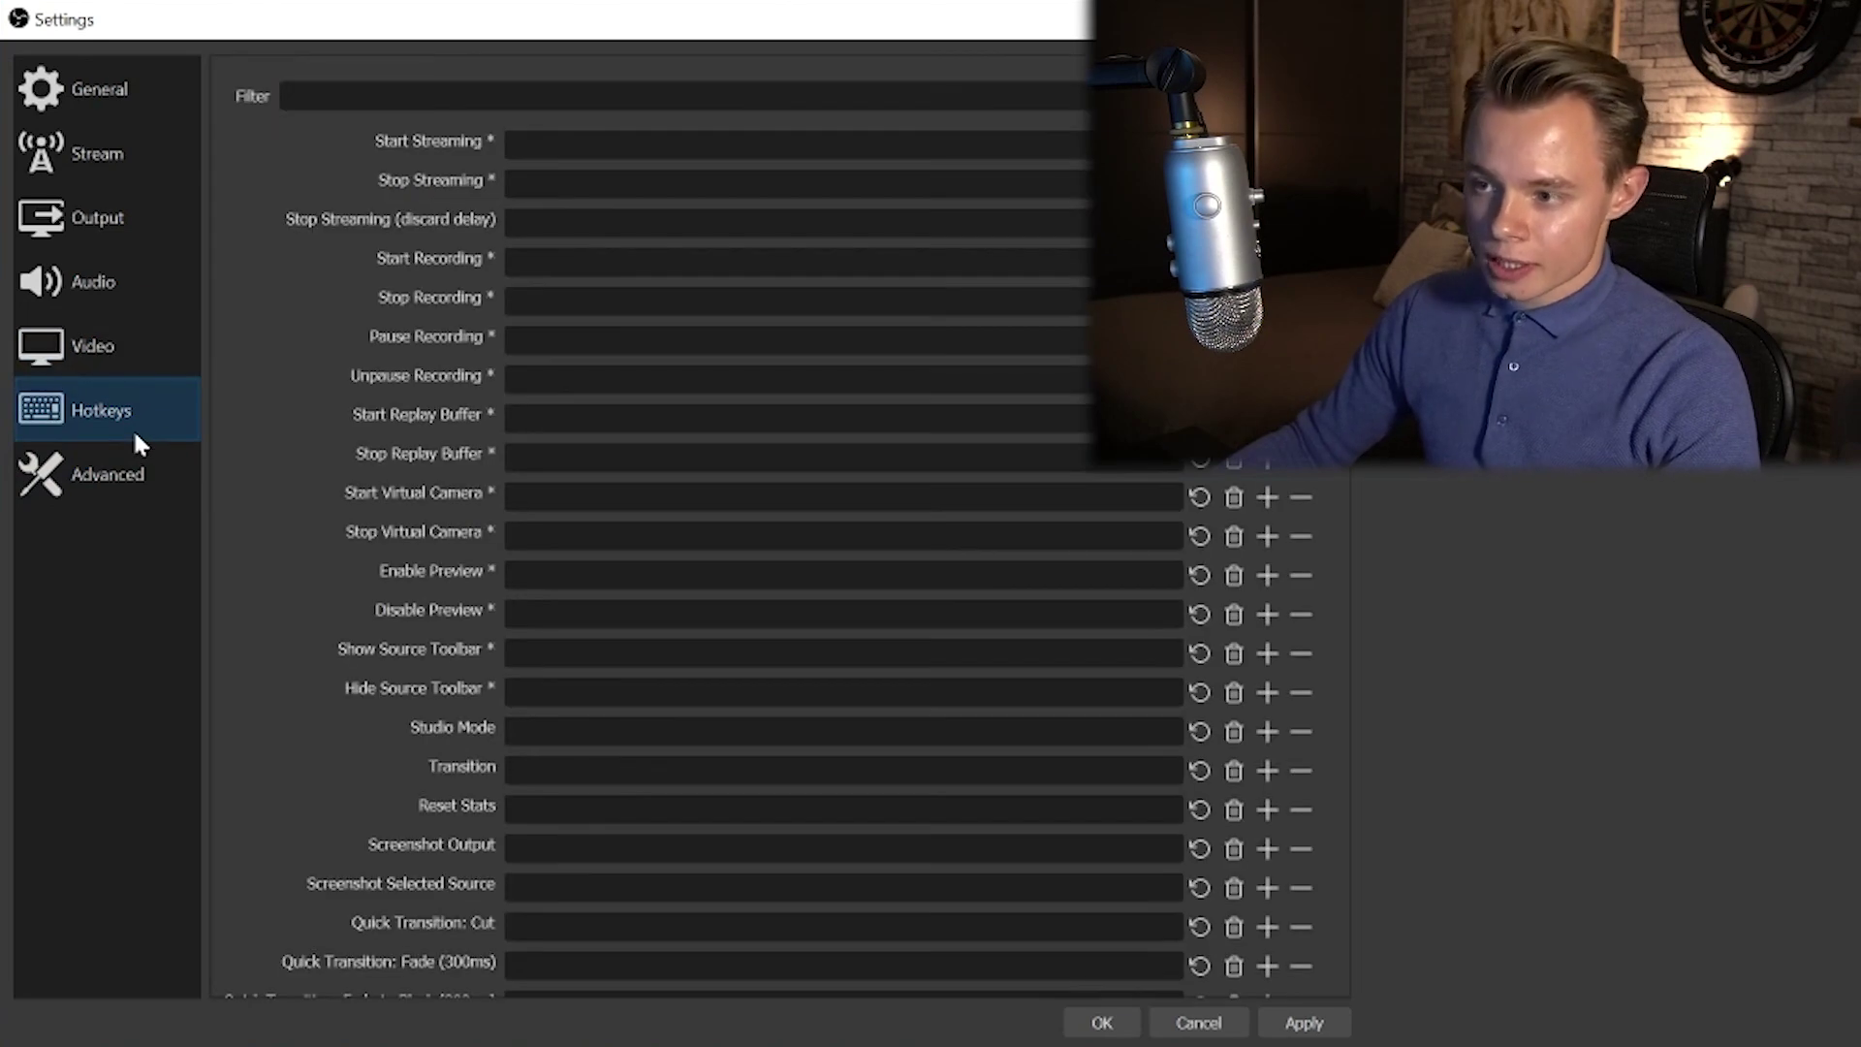
{"action": "scroll", "coordinate": [288, 544], "scroll_direction": "down", "scroll_amount": 3}
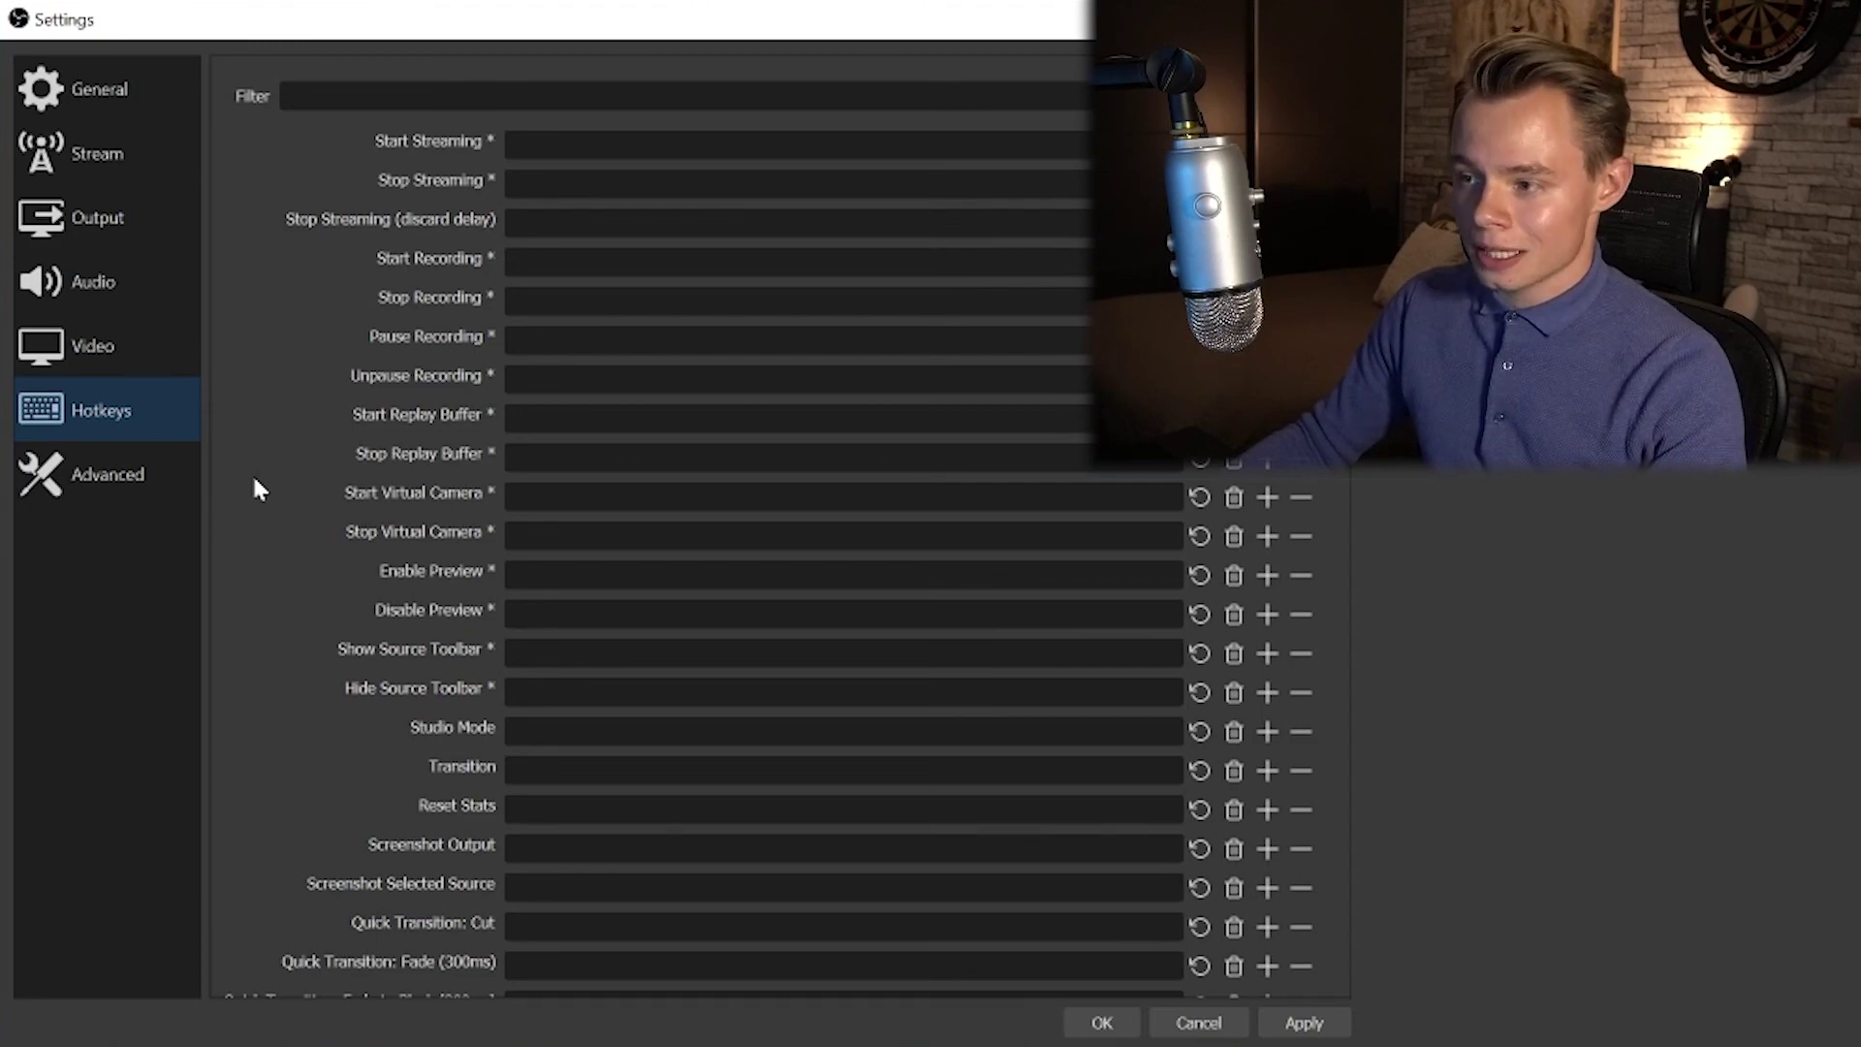
- On the Advanced page, enable Stream Delay at 20 s, then disable it again
{"action": "left_click", "coordinate": [115, 477]}
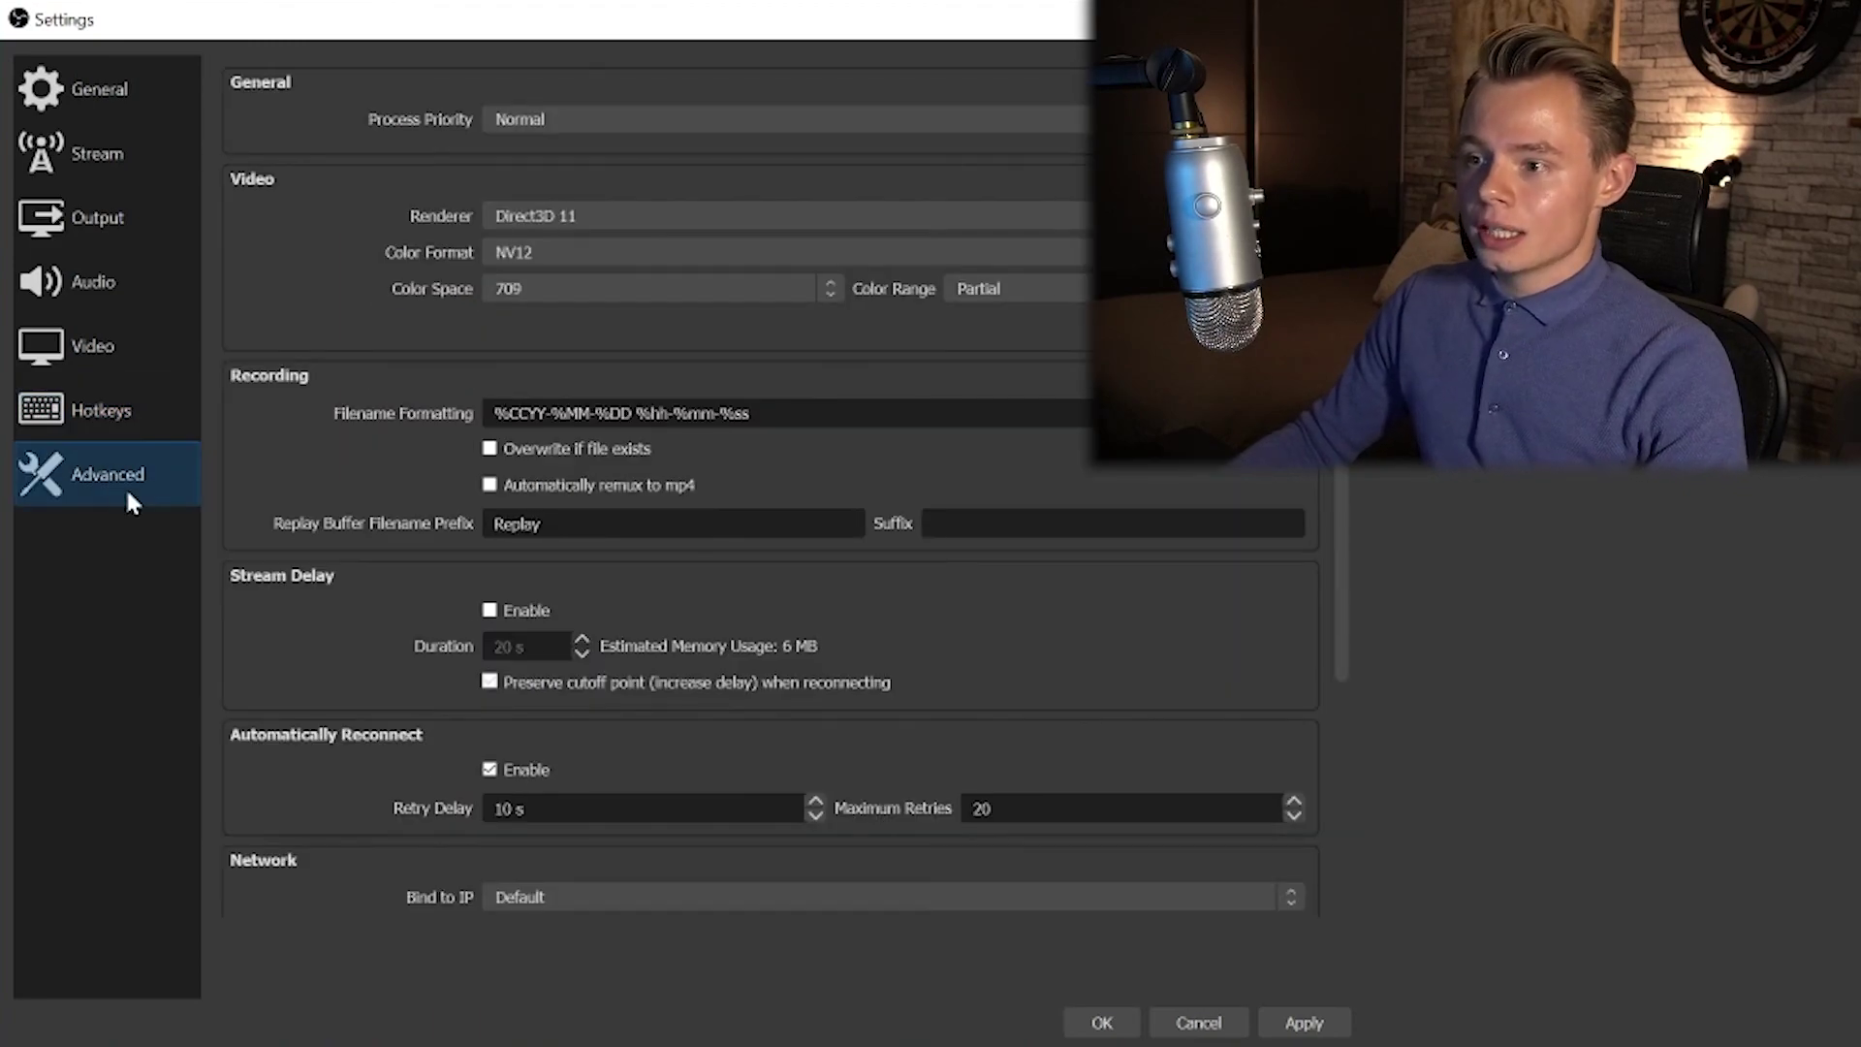
{"action": "scroll", "coordinate": [280, 533], "scroll_direction": "down", "scroll_amount": 2}
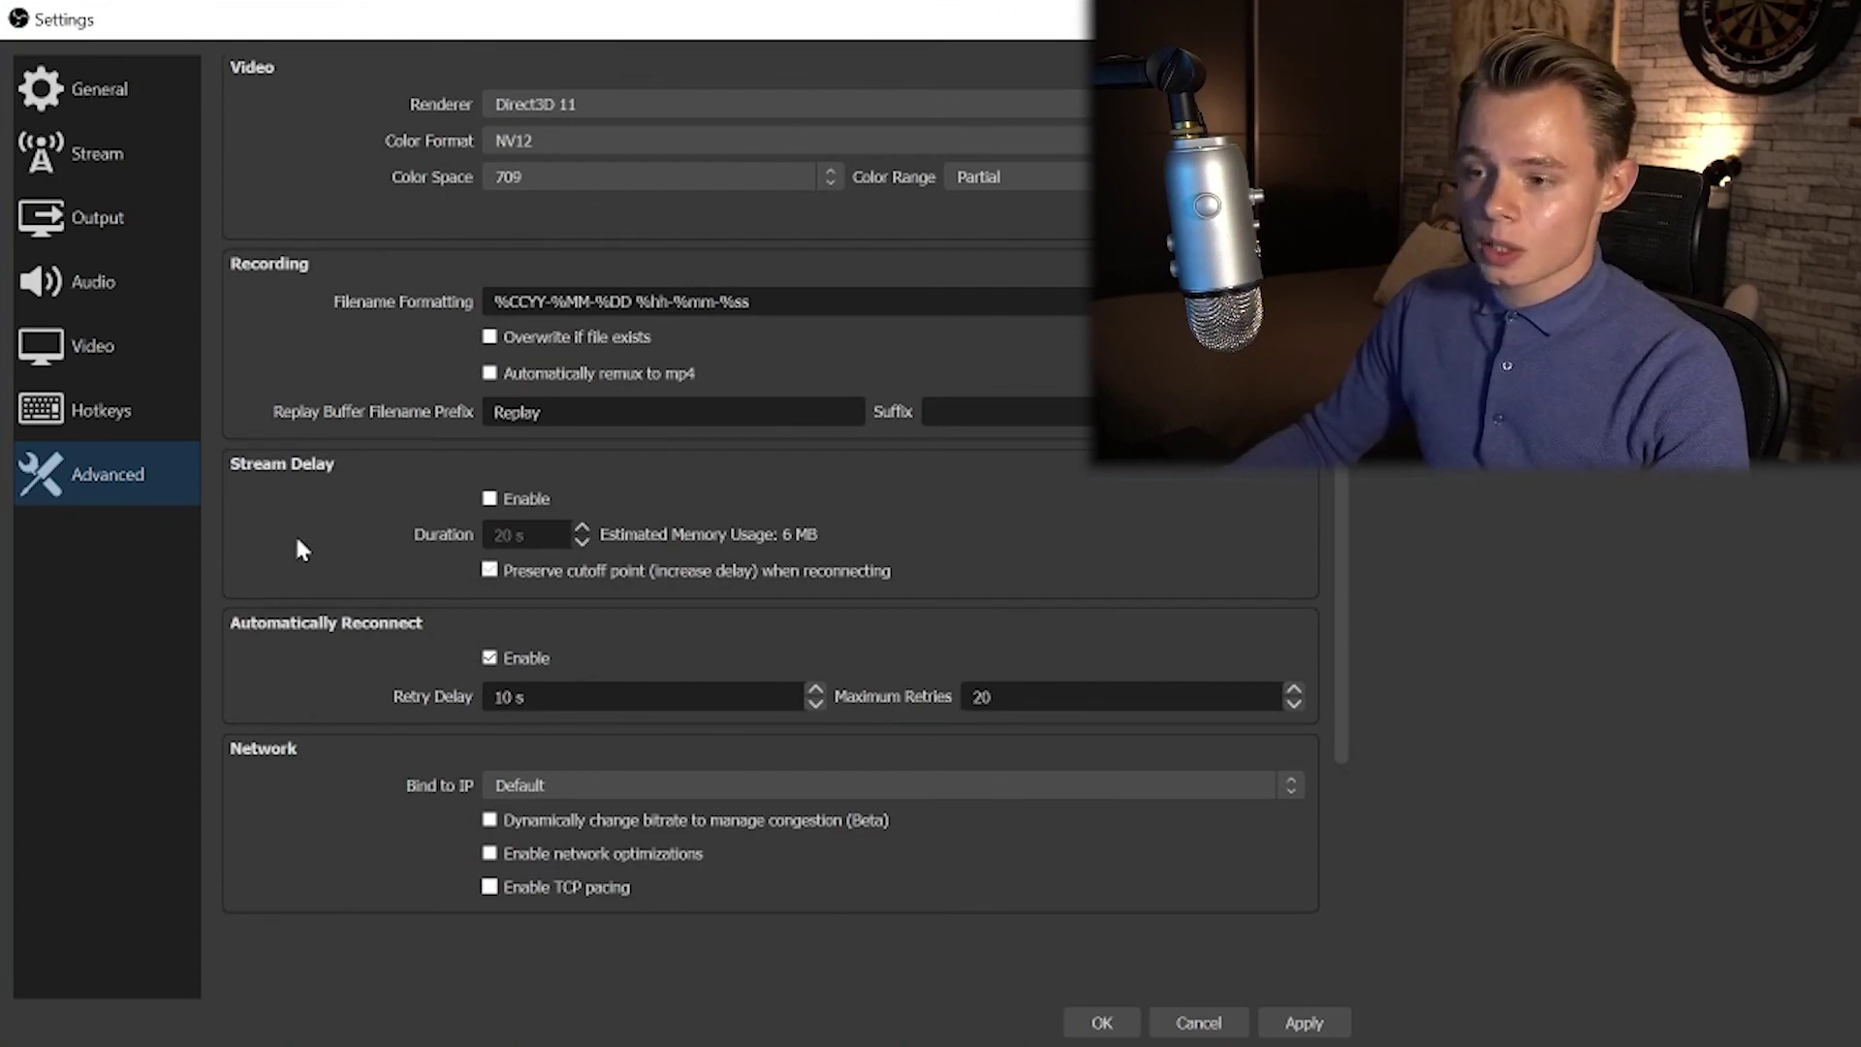
{"action": "left_click", "coordinate": [489, 498]}
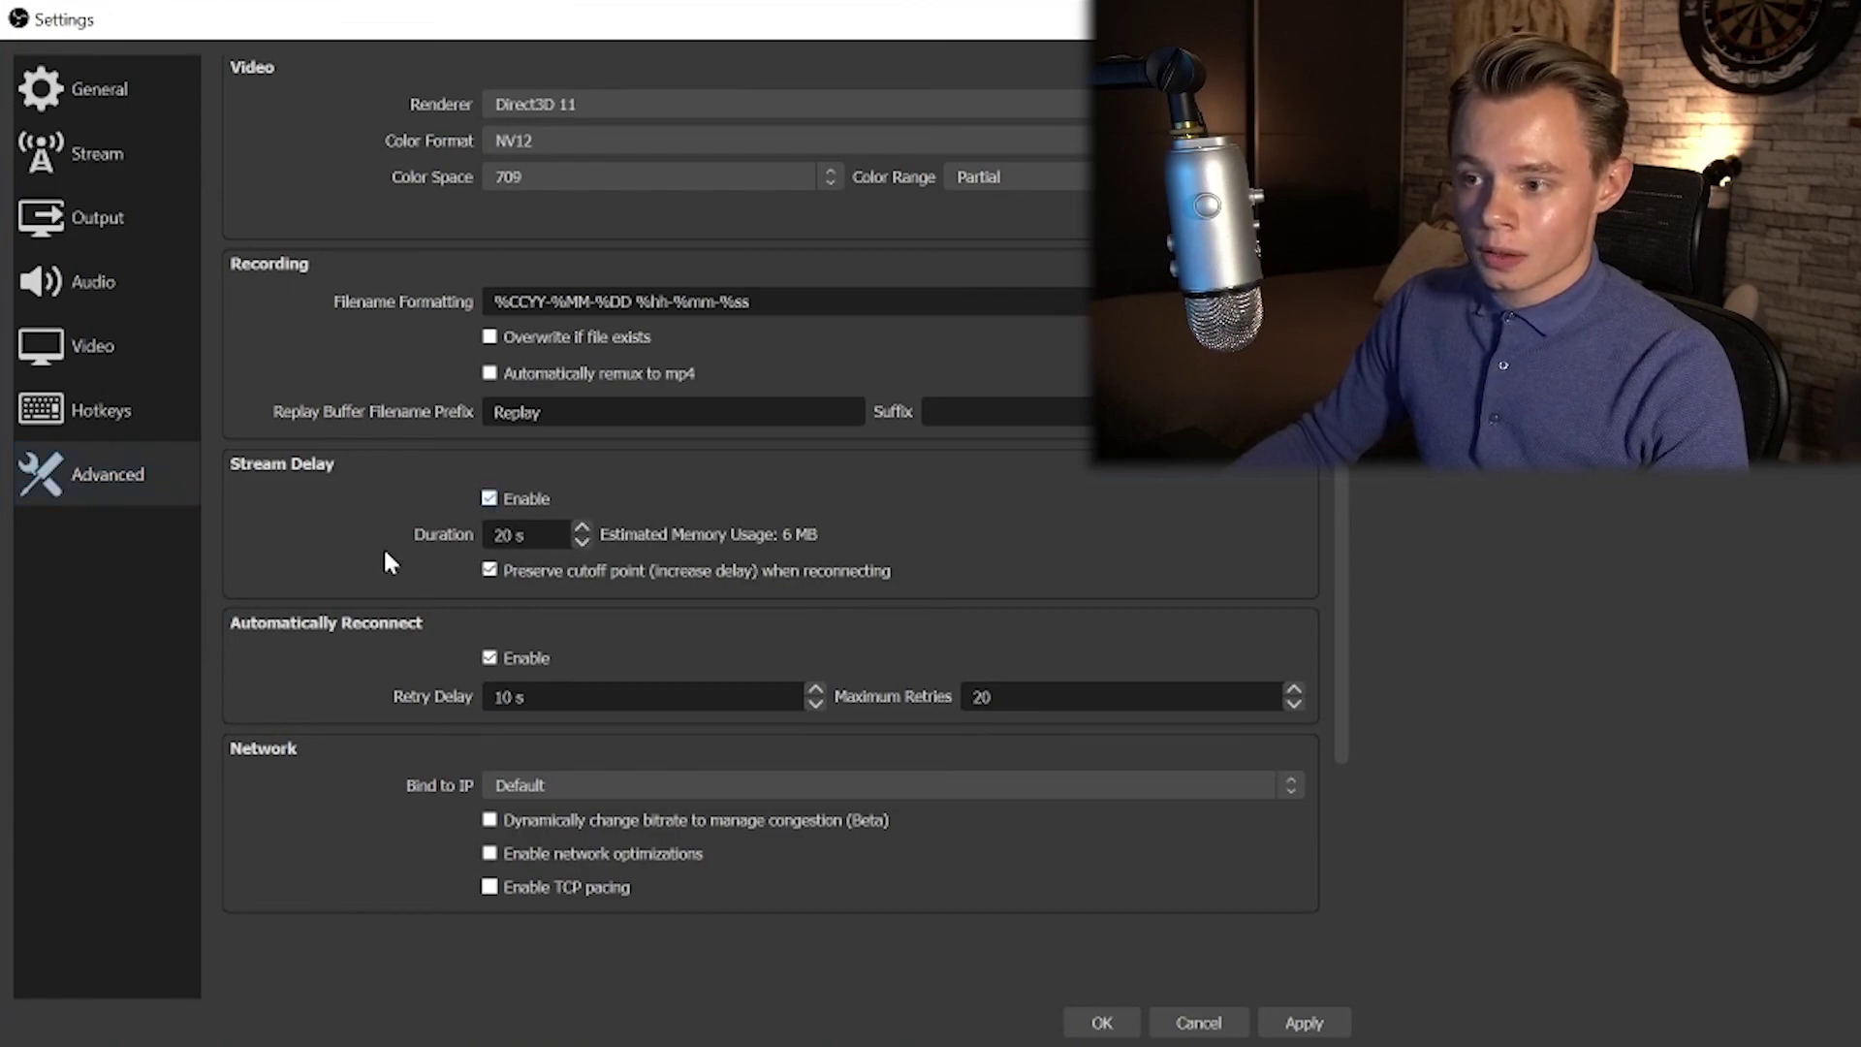
{"action": "left_click", "coordinate": [493, 568]}
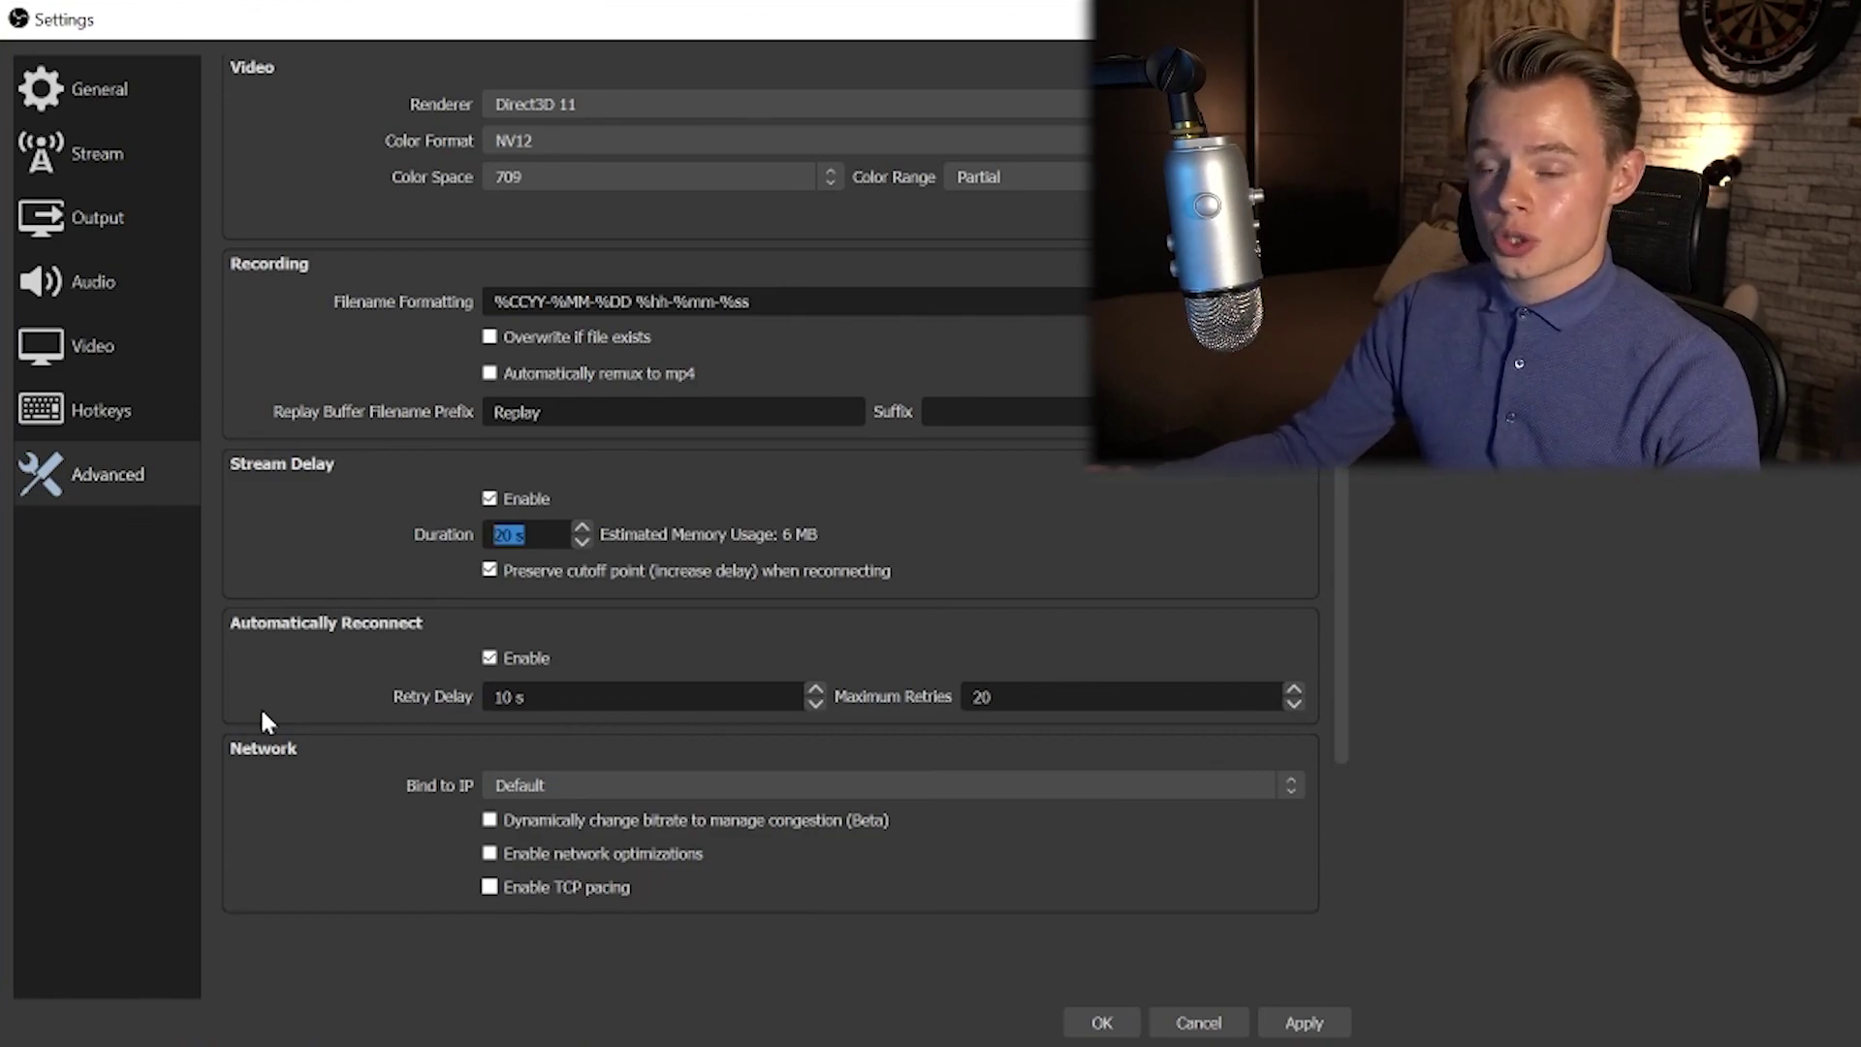
{"action": "left_click", "coordinate": [714, 473]}
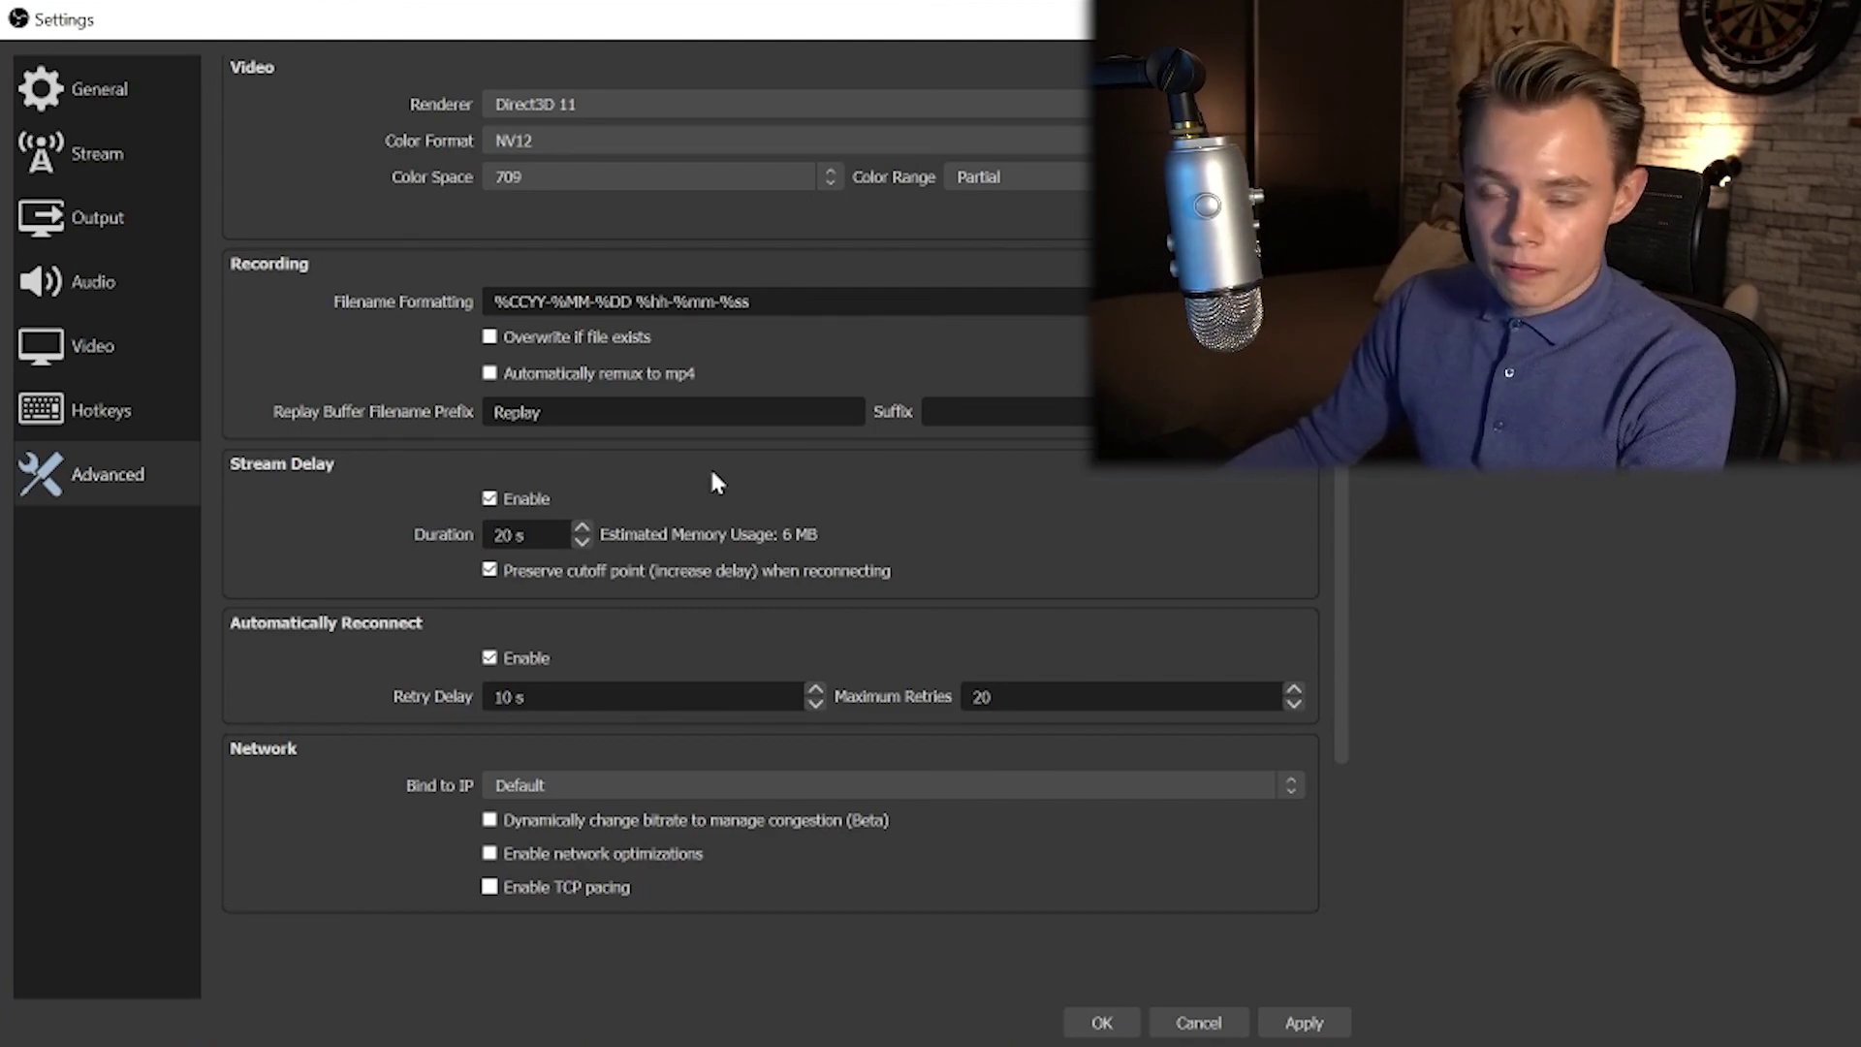
{"action": "left_click", "coordinate": [490, 500]}
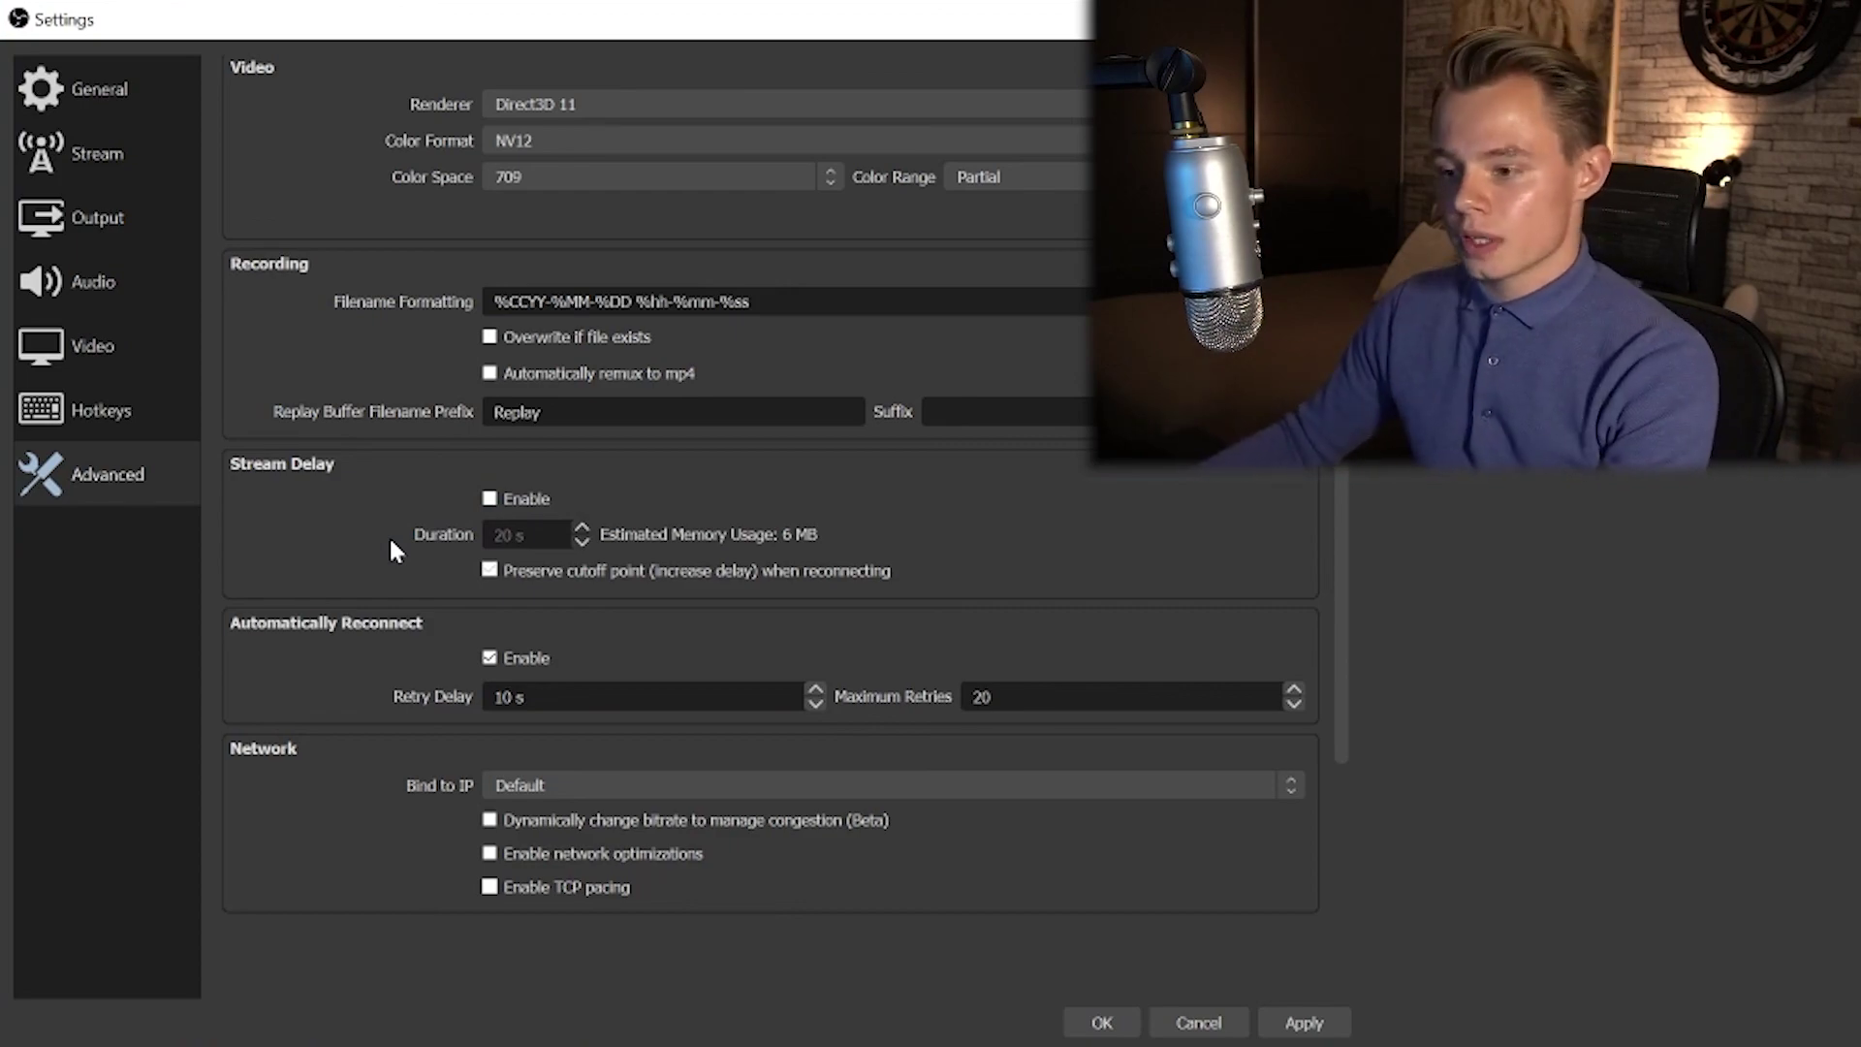
{"action": "scroll", "coordinate": [296, 629], "scroll_direction": "up", "scroll_amount": 2}
{"action": "scroll", "coordinate": [289, 610], "scroll_direction": "down", "scroll_amount": 5}
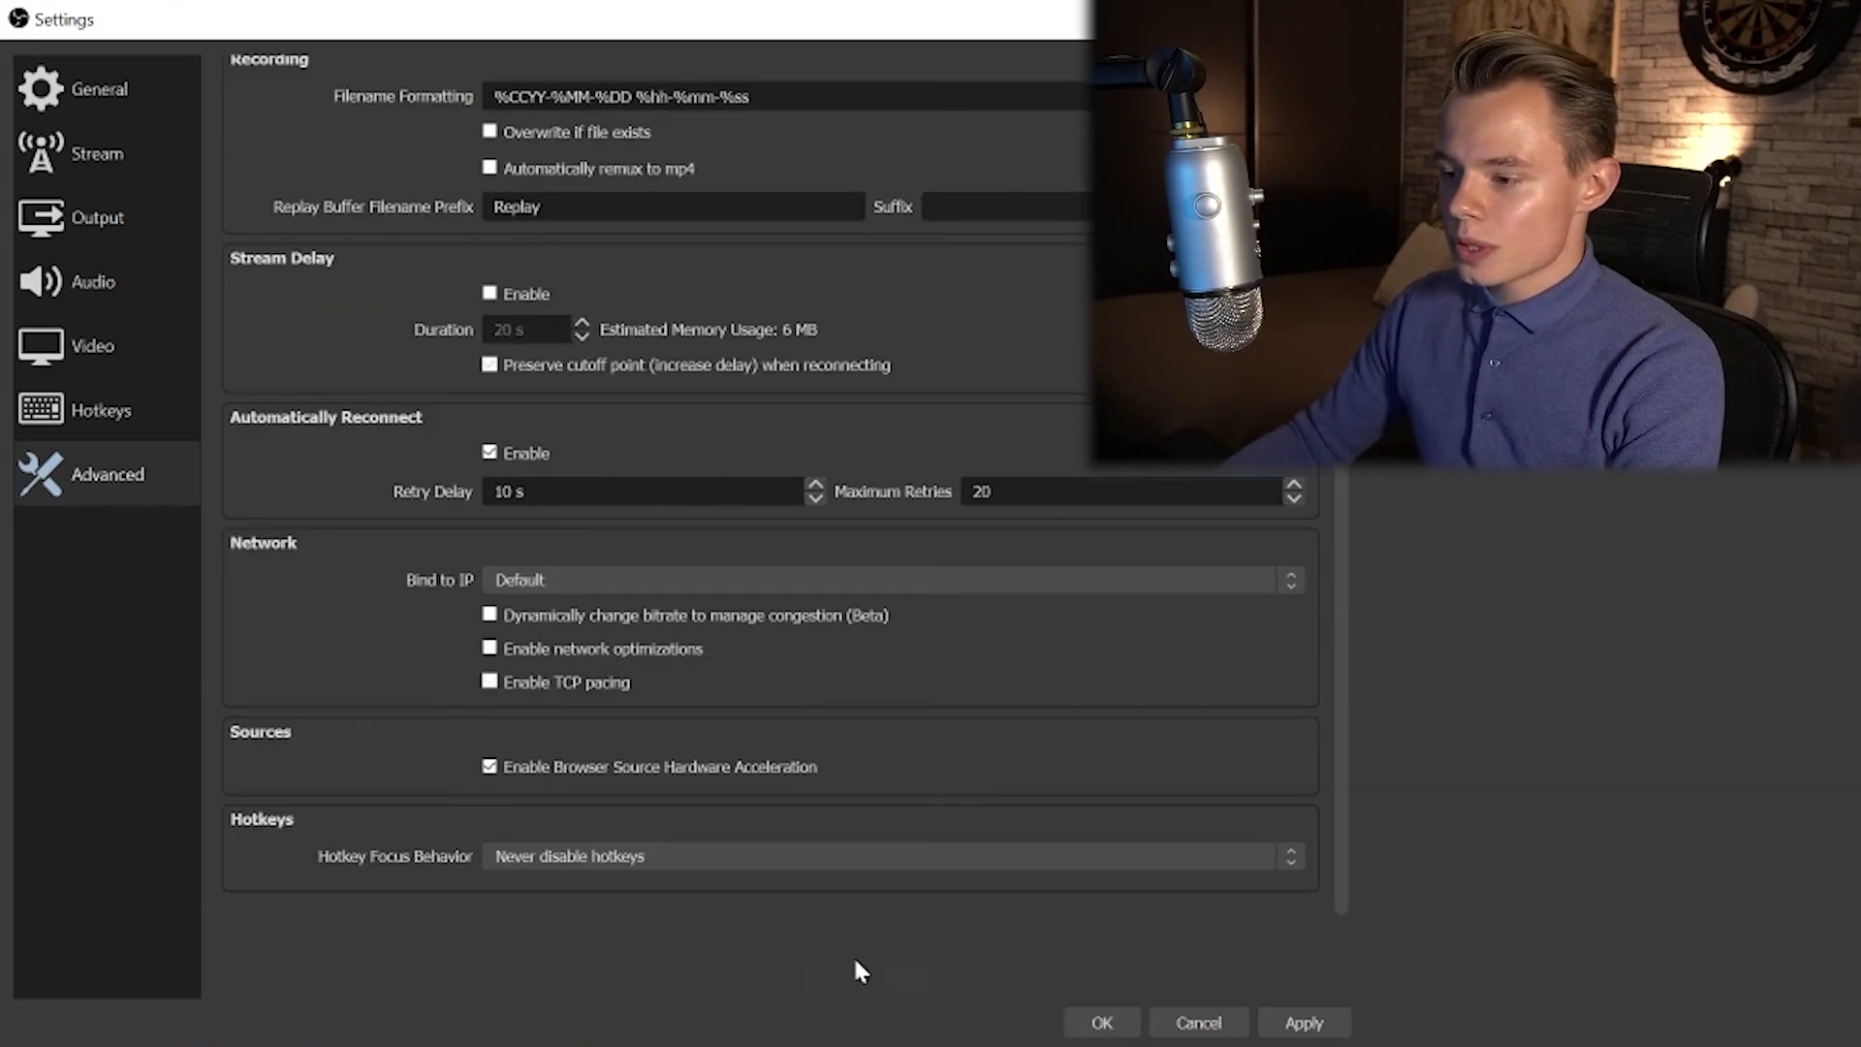
- Save the settings, then open Advanced Audio Properties from the webcam source's mixer menu
{"action": "left_click", "coordinate": [1095, 1020]}
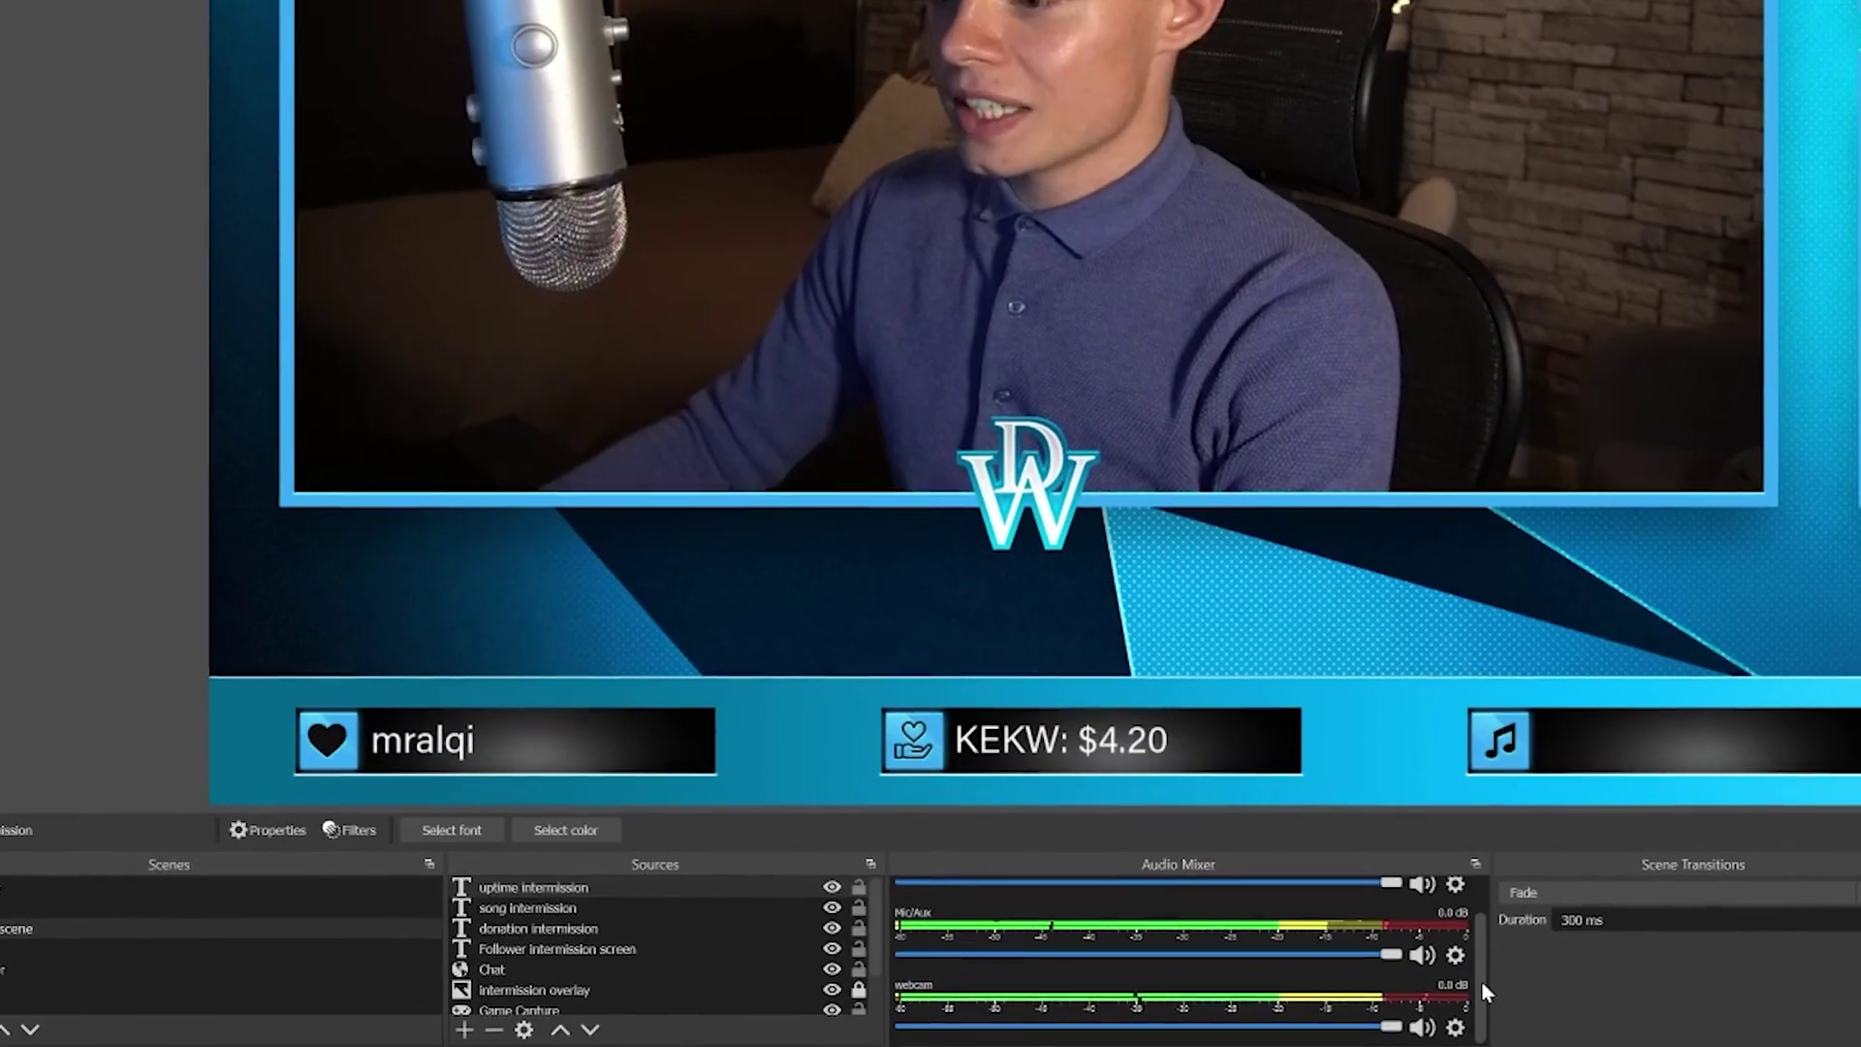
{"action": "scroll", "coordinate": [1481, 980], "scroll_direction": "up", "scroll_amount": 2}
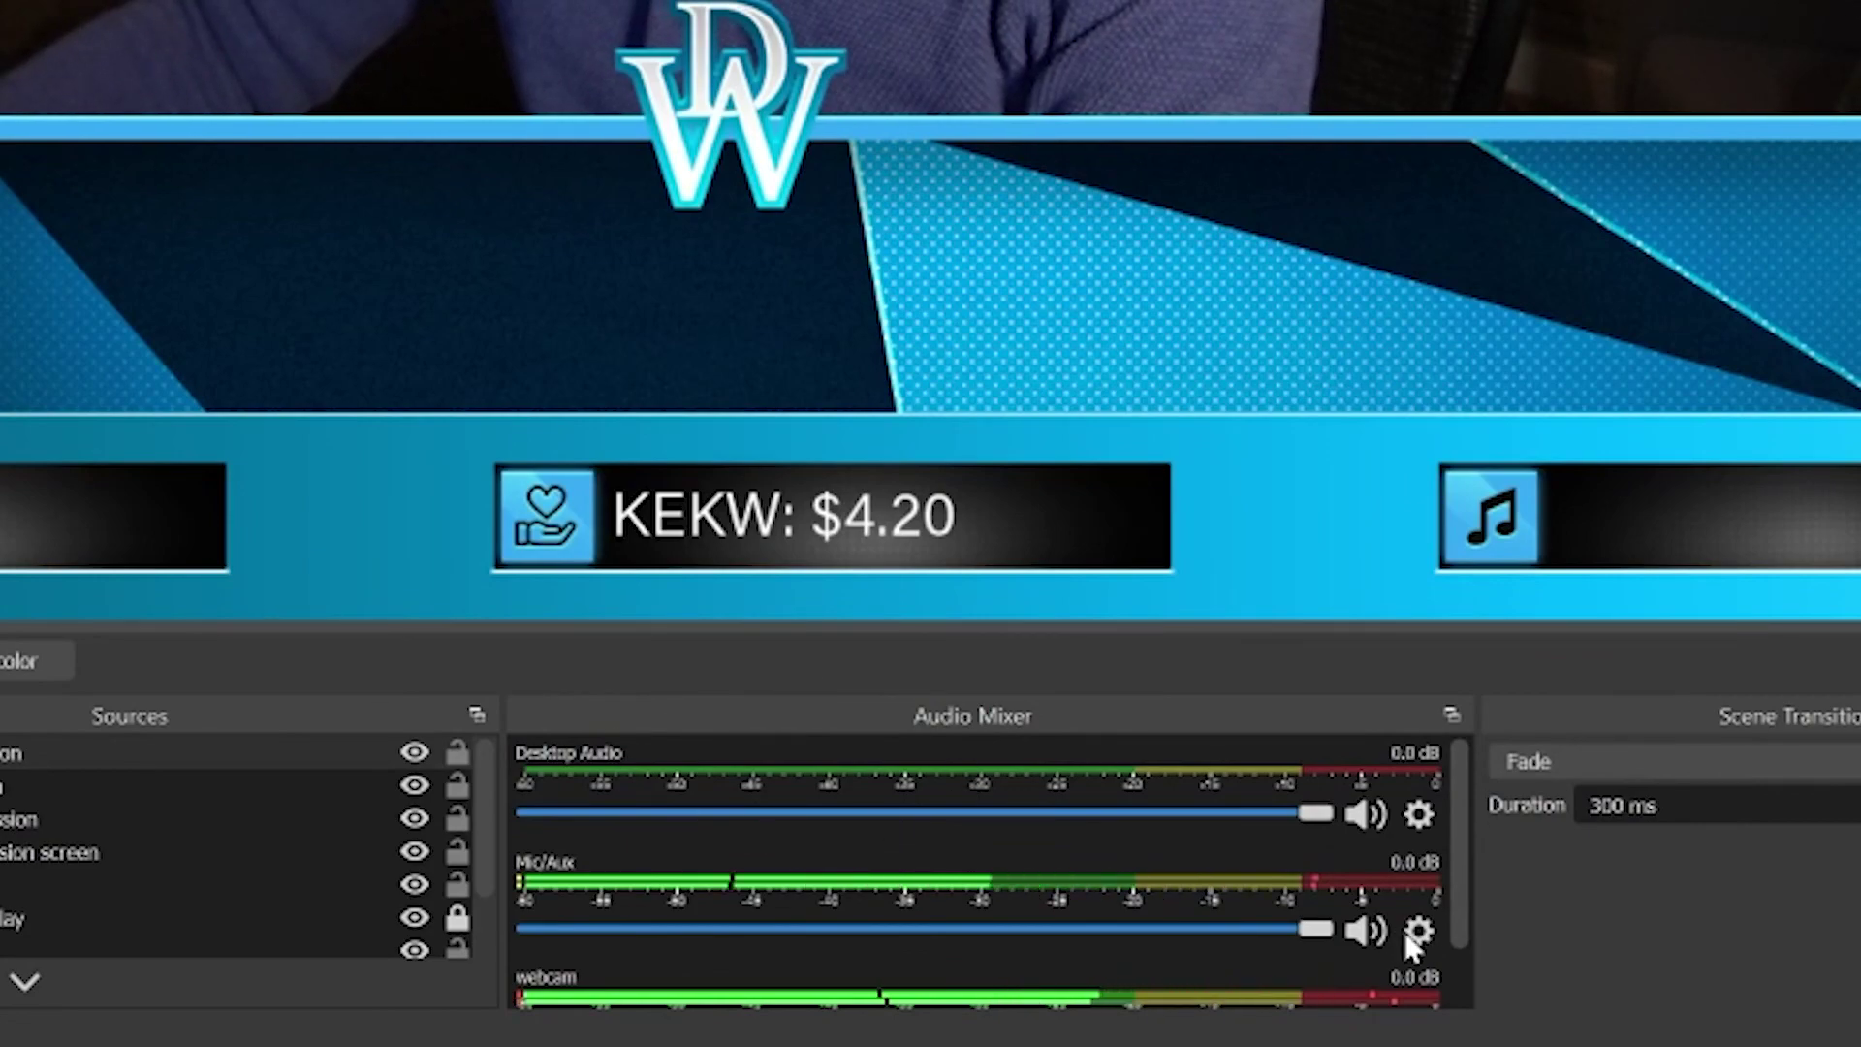
{"action": "scroll", "coordinate": [1421, 950], "scroll_direction": "down", "scroll_amount": 2}
{"action": "left_click", "coordinate": [1419, 979]}
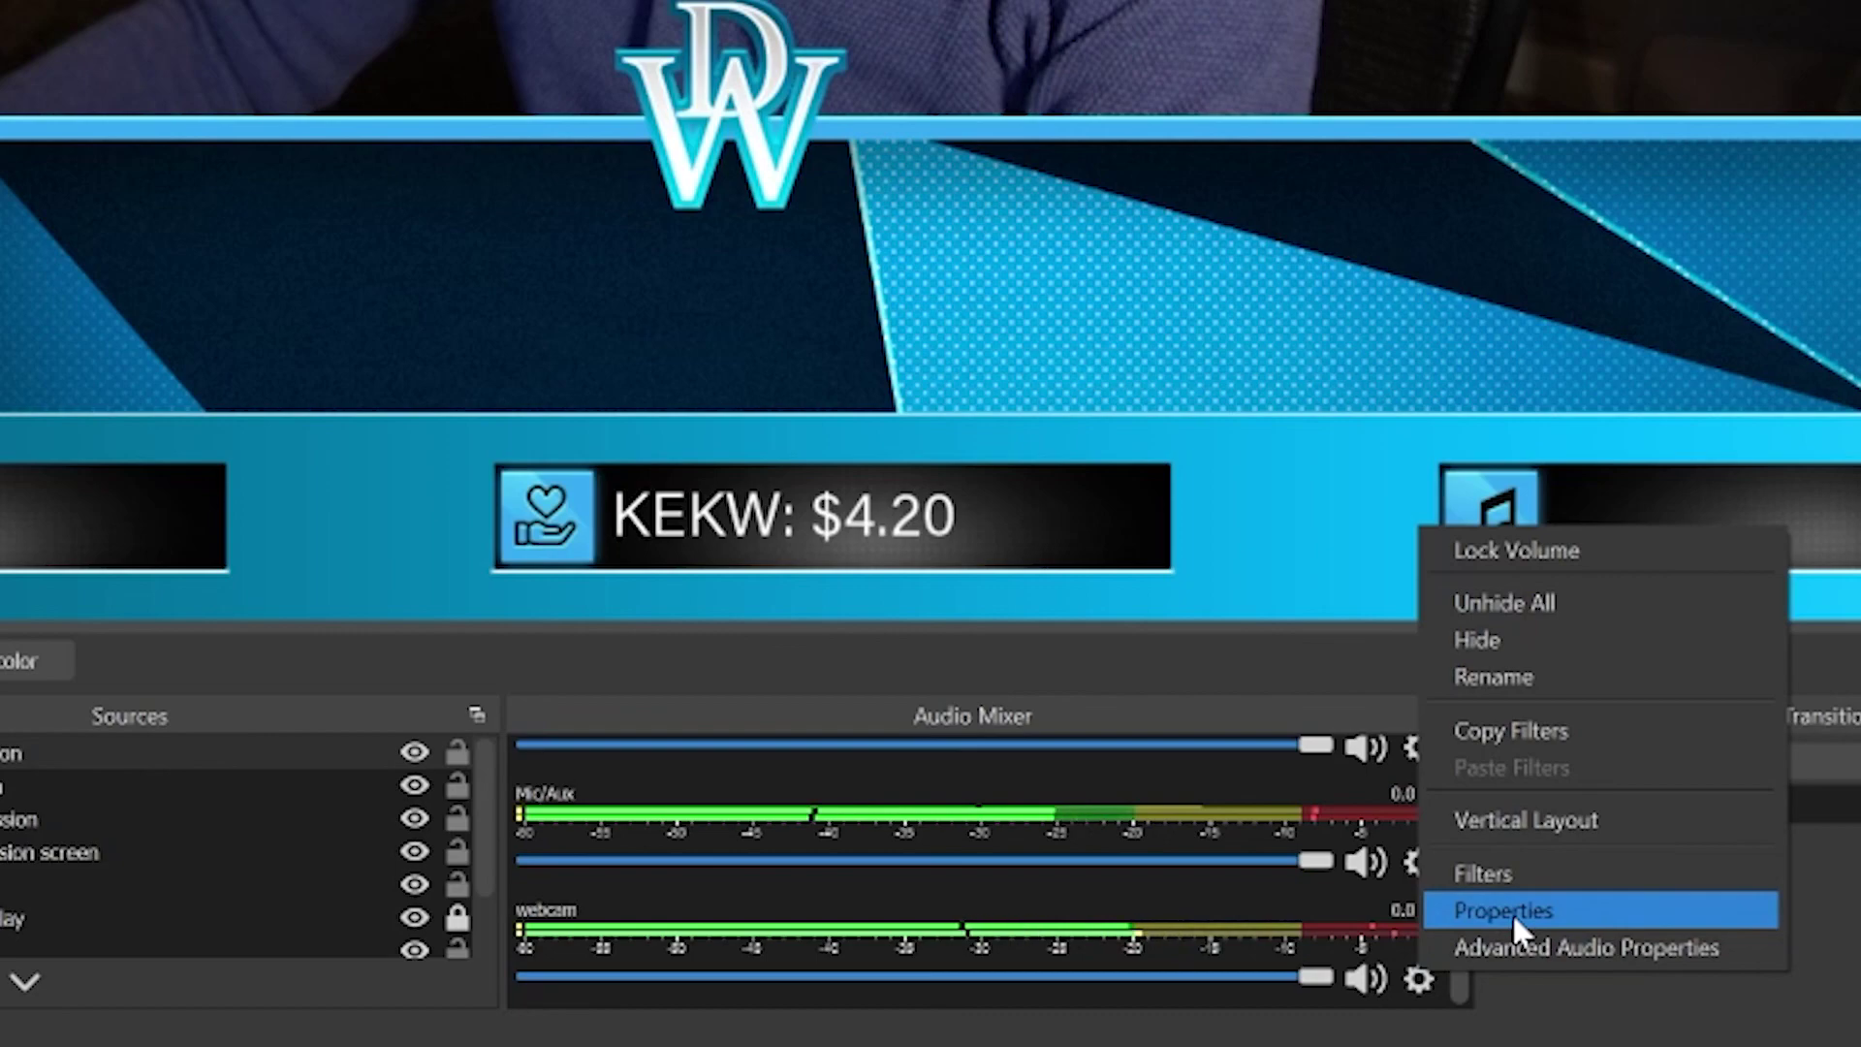
{"action": "left_click", "coordinate": [1512, 945]}
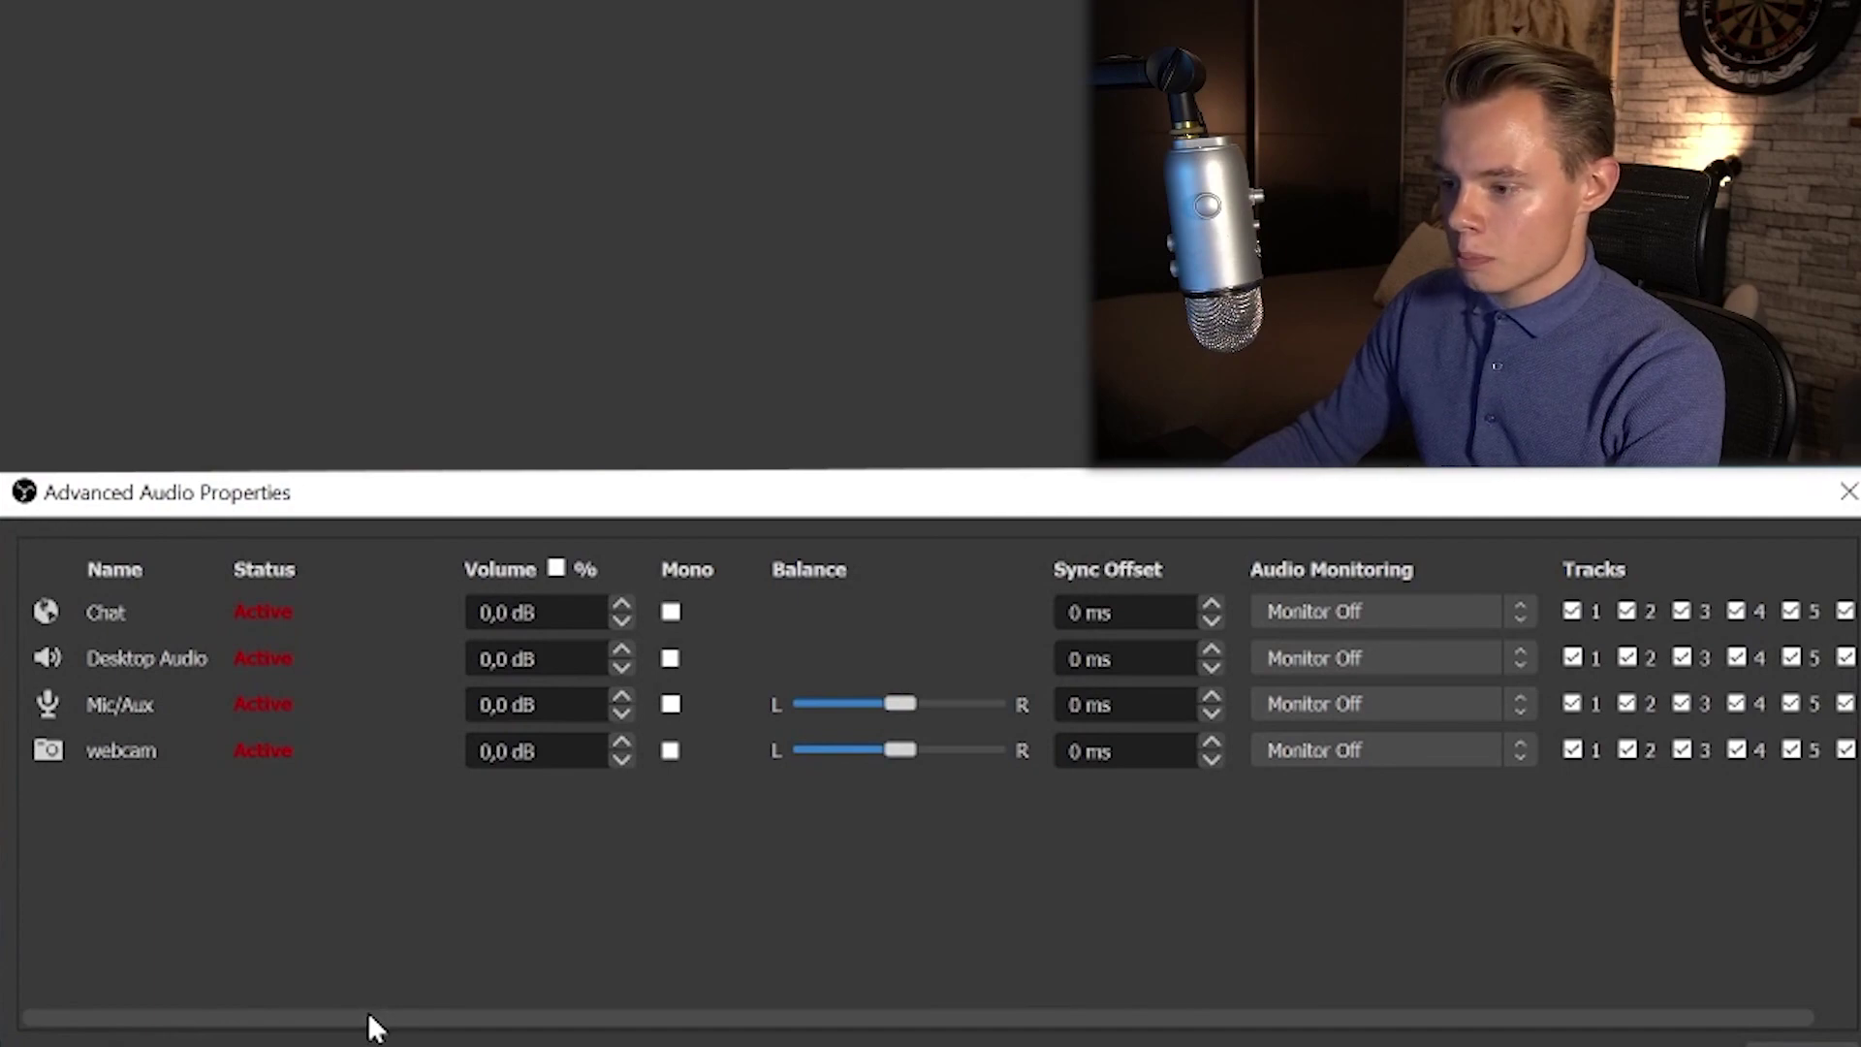
- Remove Chat and webcam from audio track 2, and Chat from track 3
{"action": "left_click_drag", "start_coordinate": [376, 1026], "coordinate": [432, 1014]}
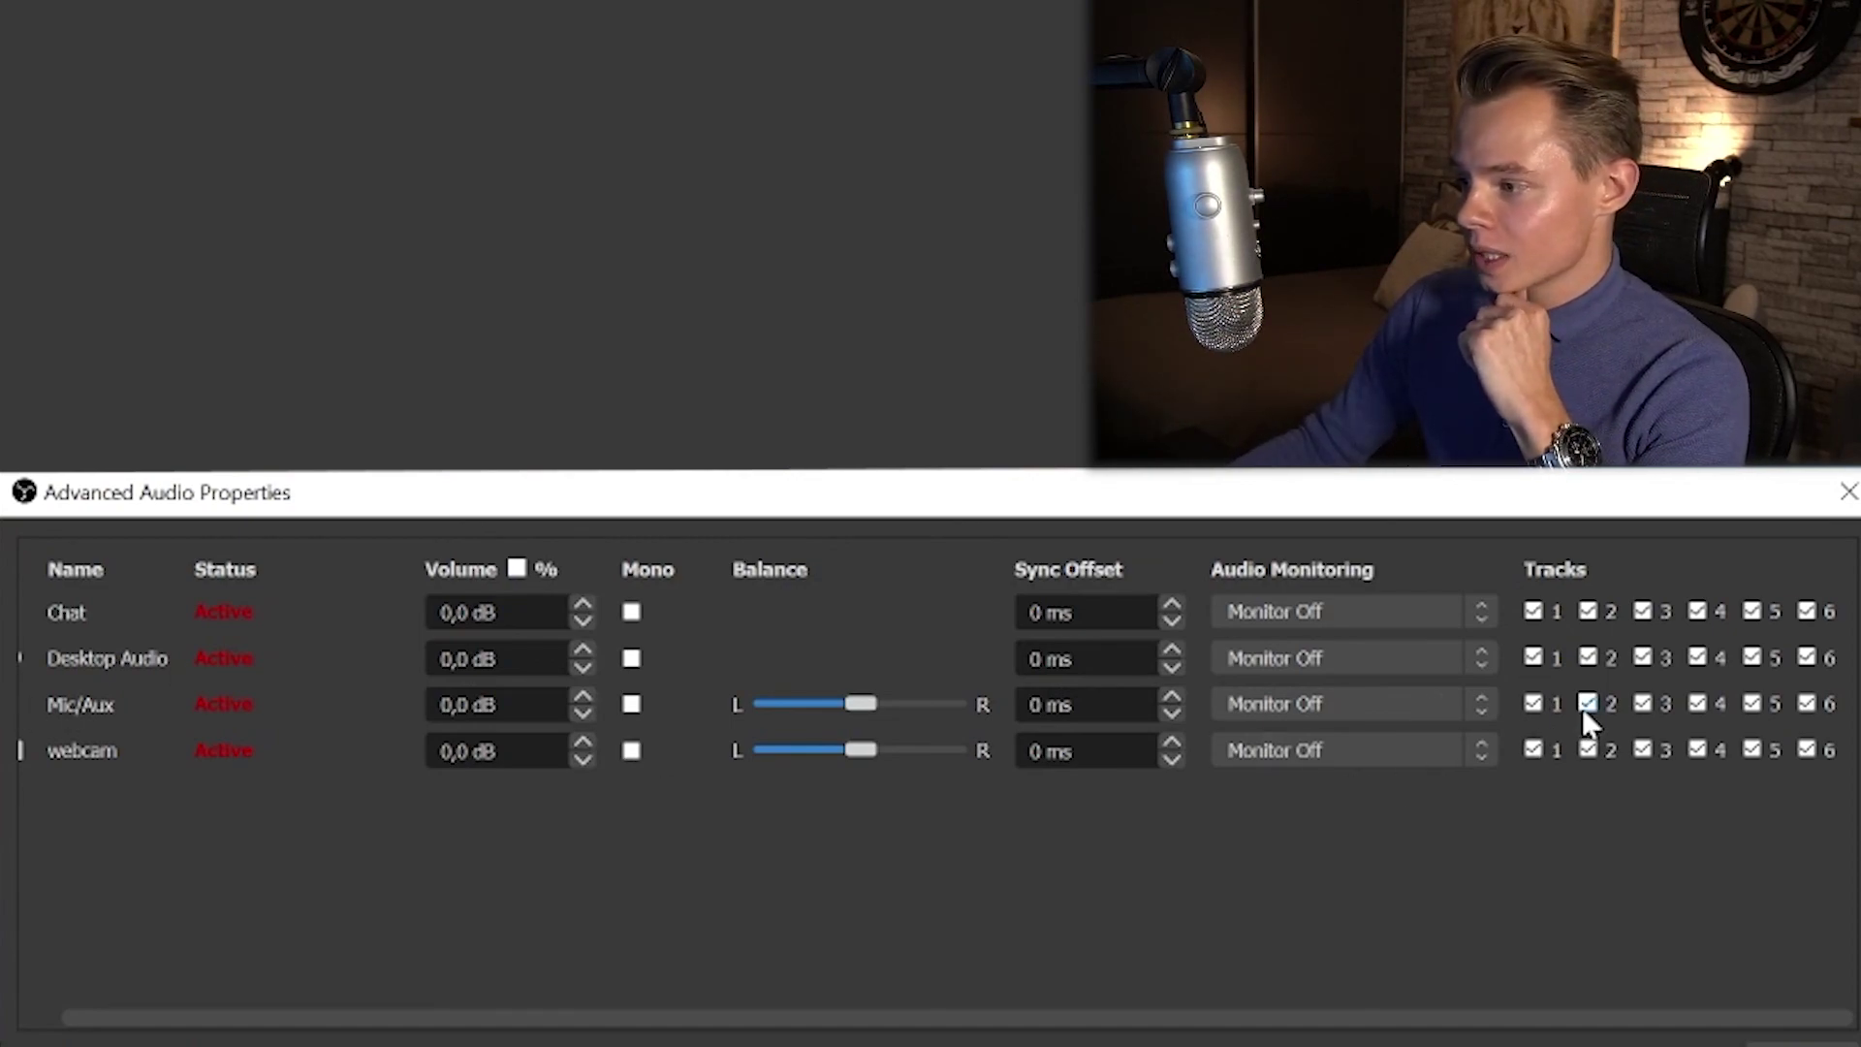
{"action": "left_click", "coordinate": [1587, 610]}
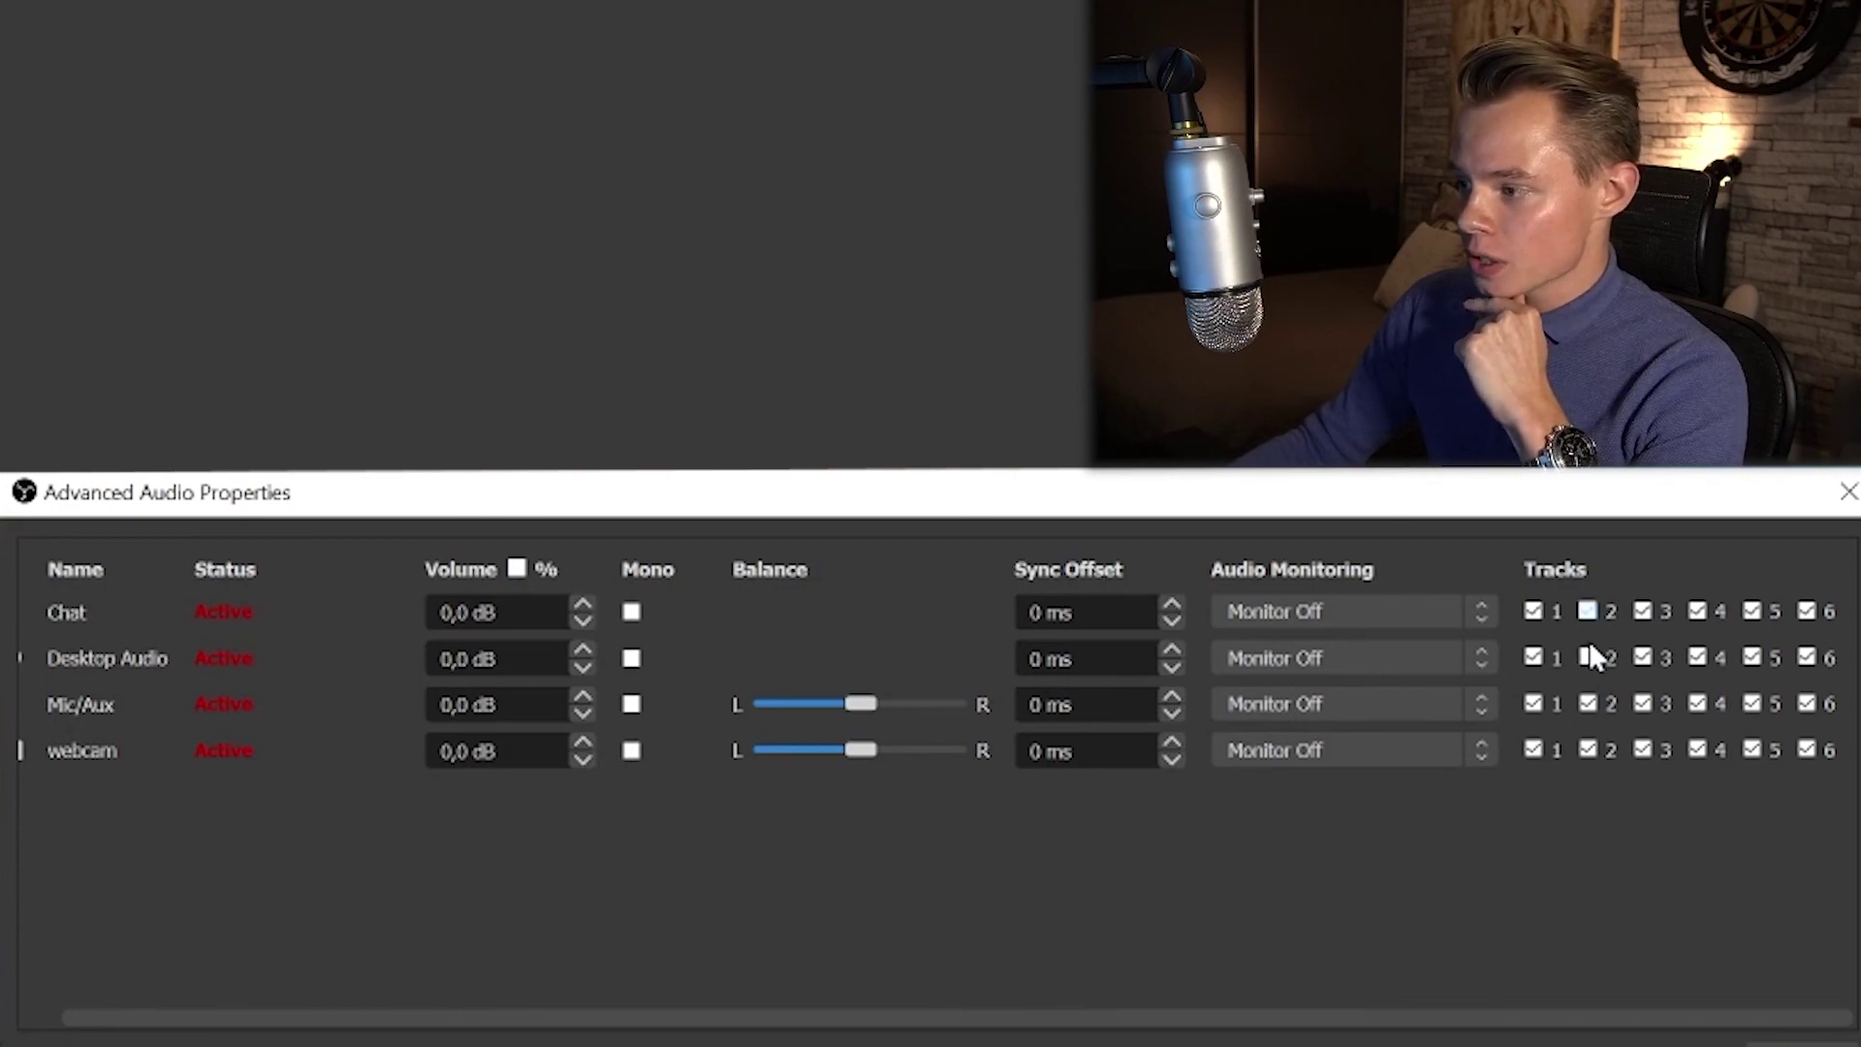
{"action": "left_click", "coordinate": [1580, 750]}
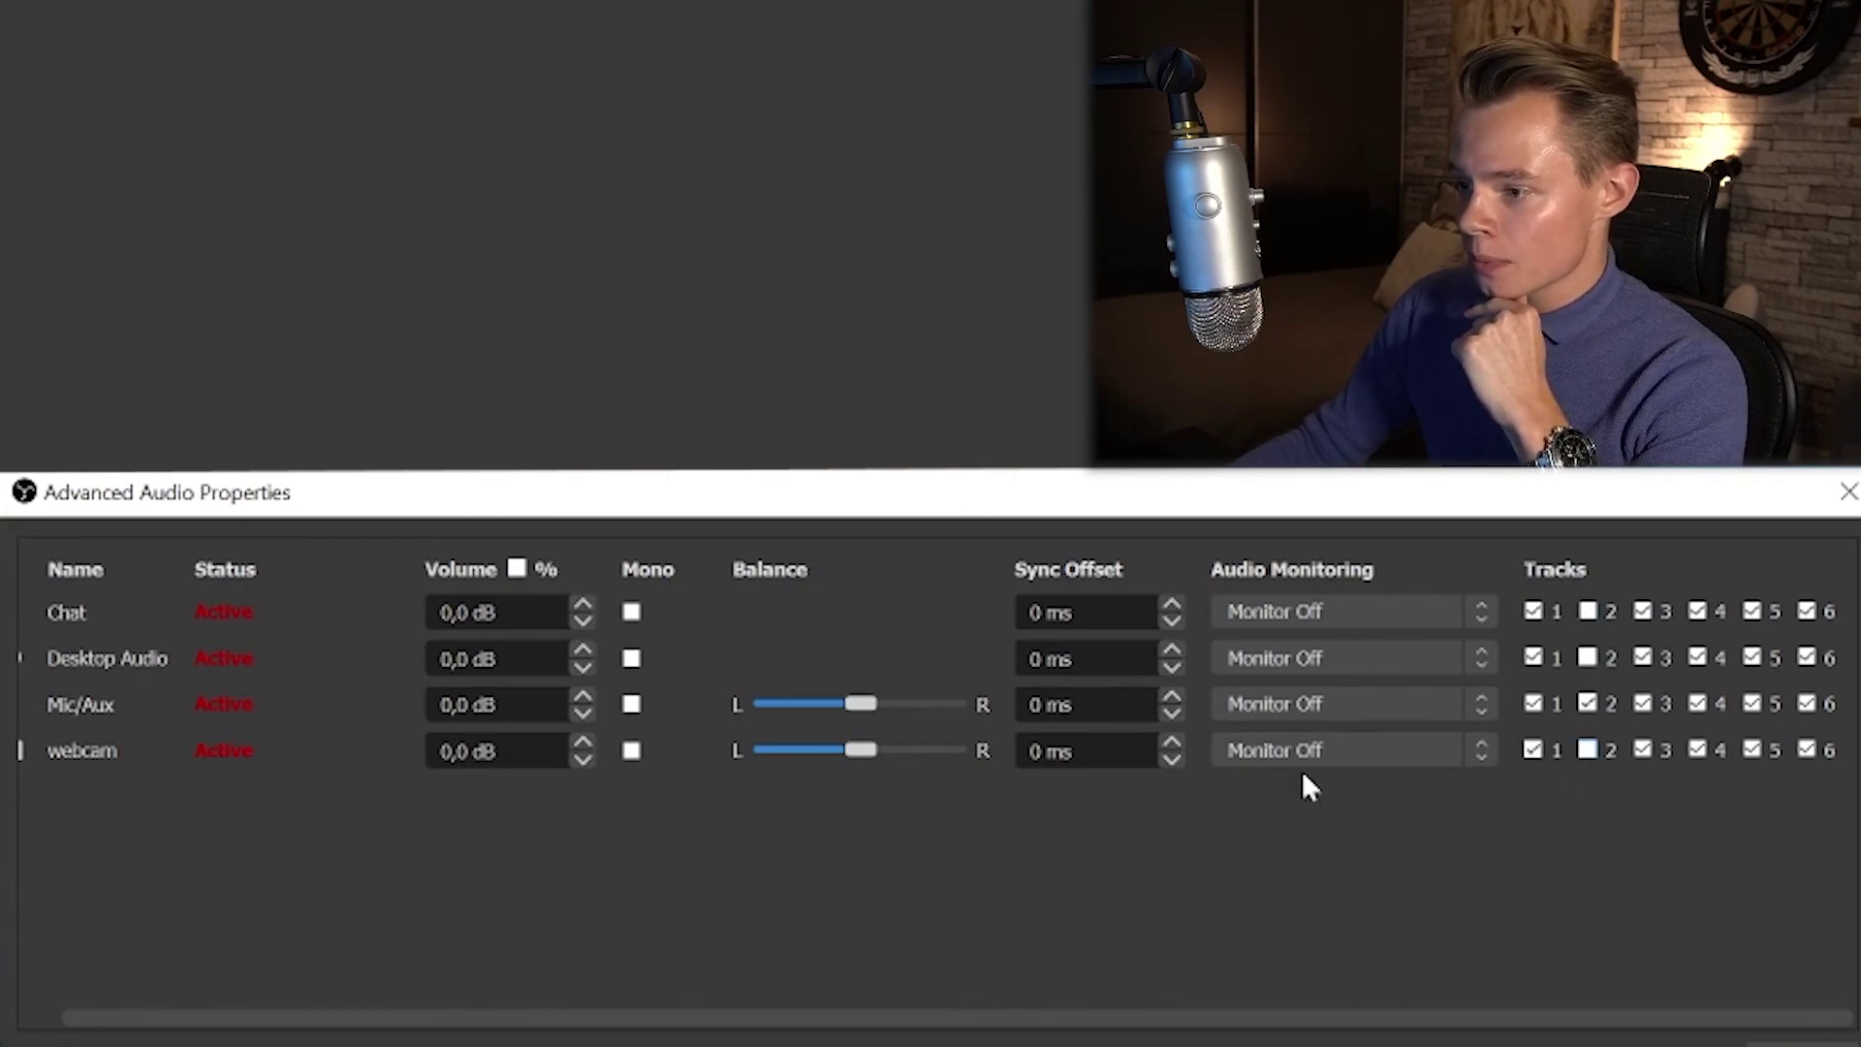
{"action": "left_click", "coordinate": [1643, 611]}
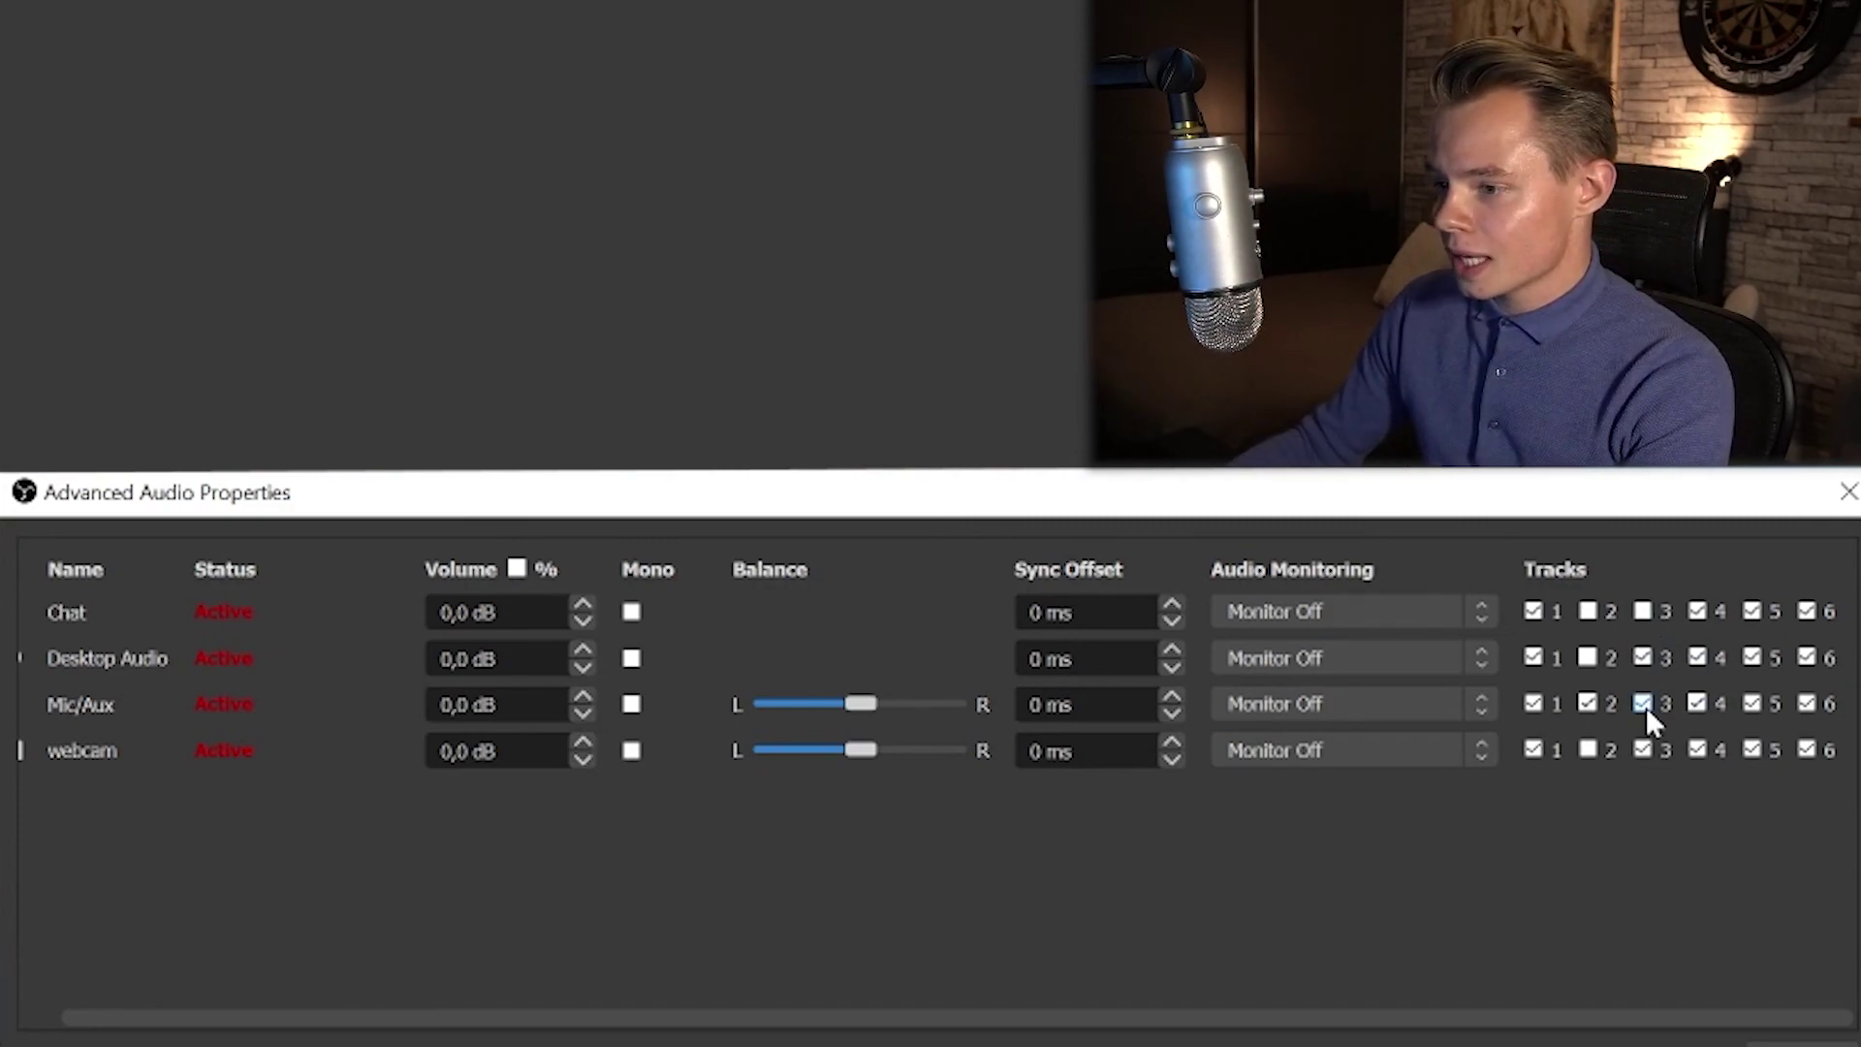